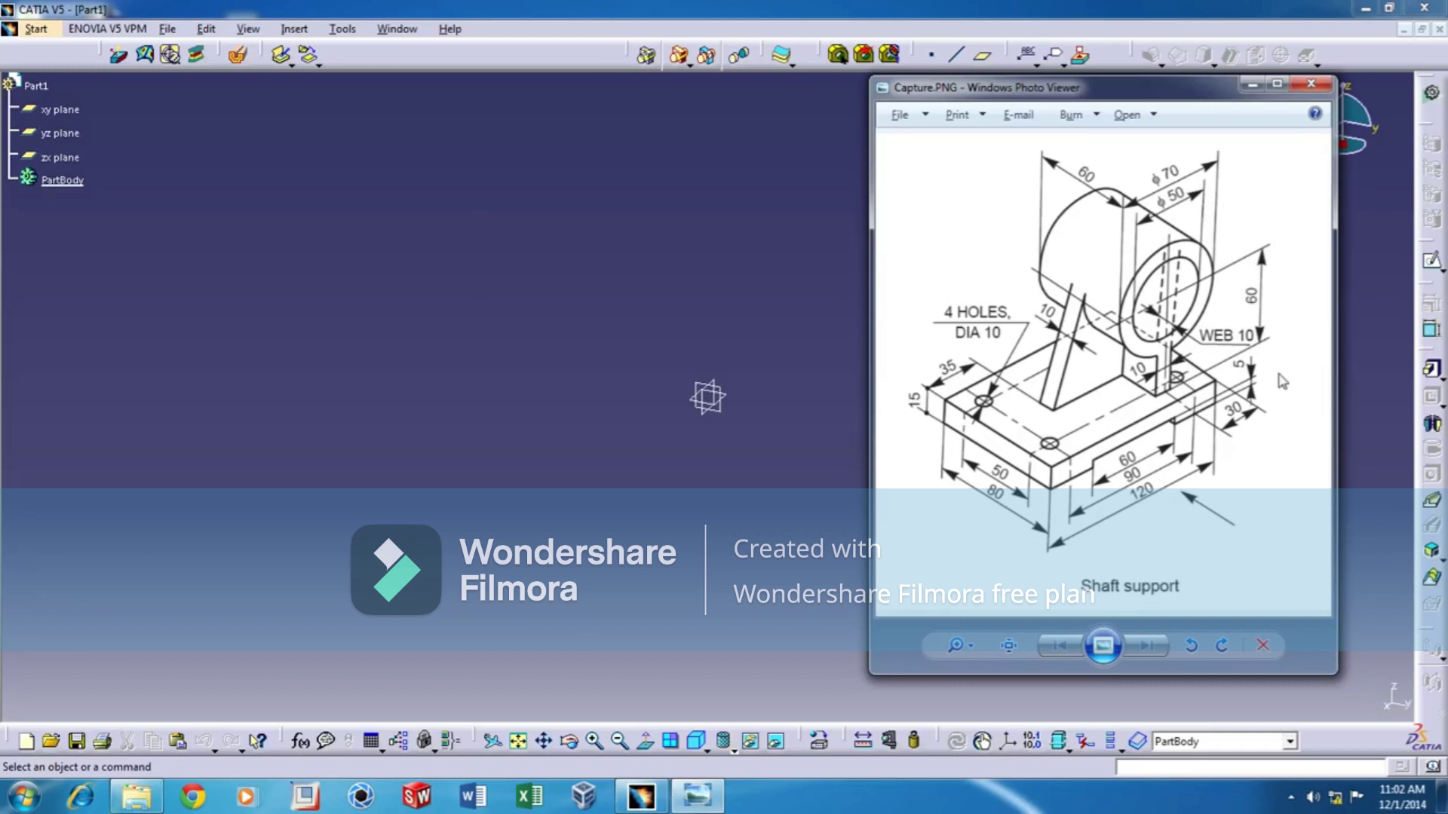
# - Minimize the reference drawing and start a sketch on the zx plane
pyautogui.click(1252, 85)
pyautogui.click(61, 156)
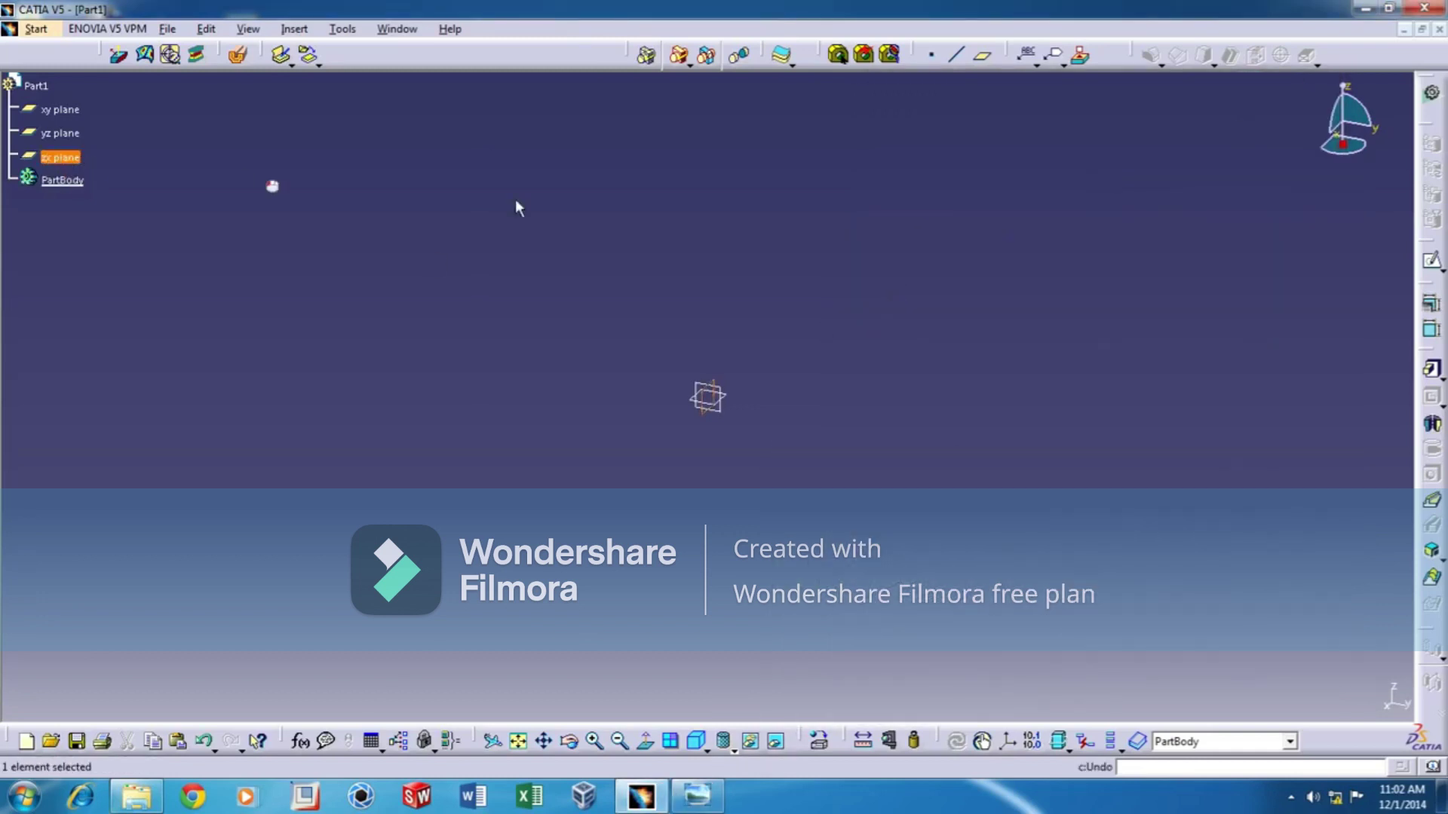
pyautogui.click(1430, 261)
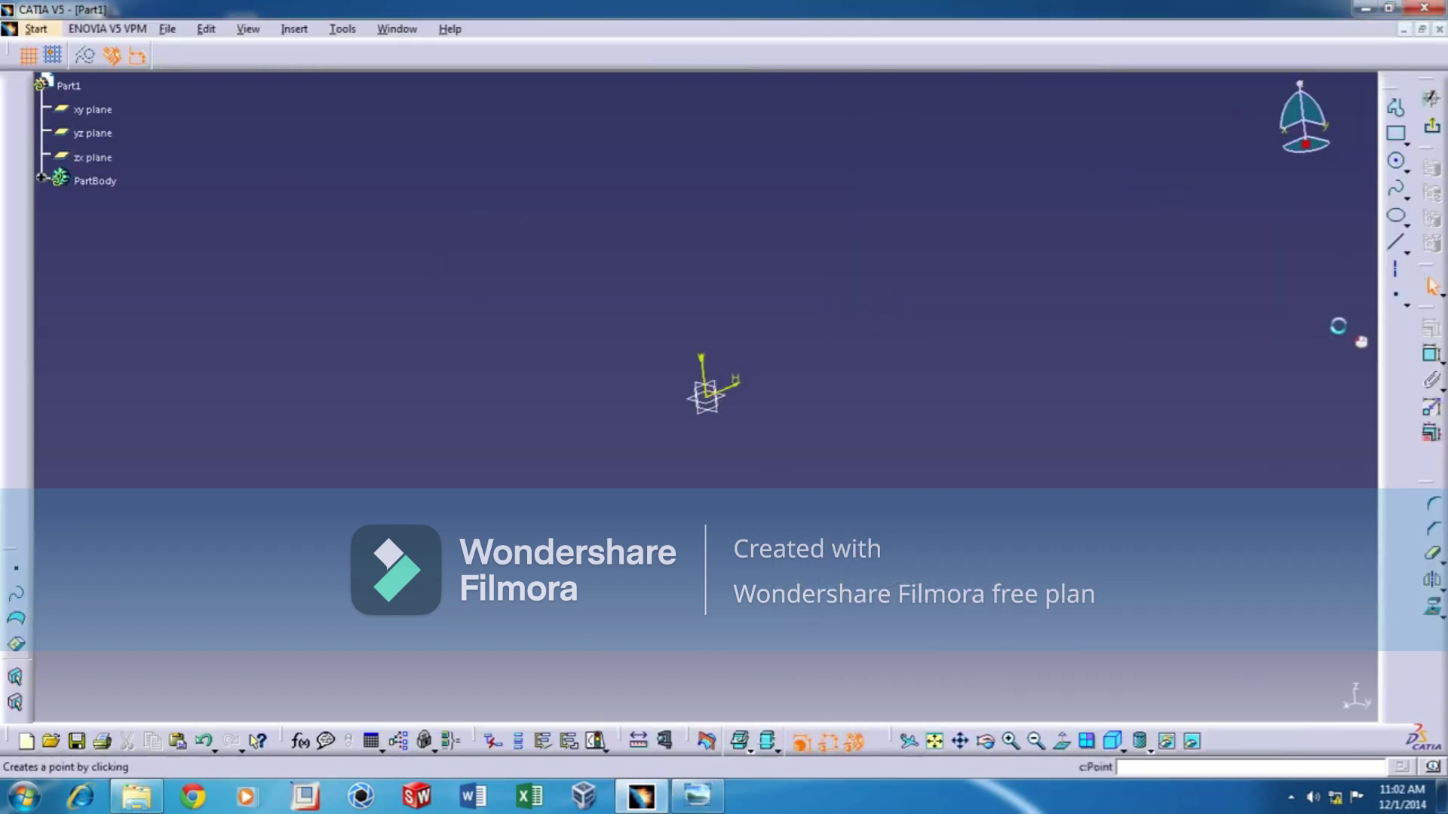
# - Sketch the stepped half profile of the base with lines from the vertical axis to the origin, about 93 mm long and 20 mm high
pyautogui.click(1396, 242)
pyautogui.click(716, 379)
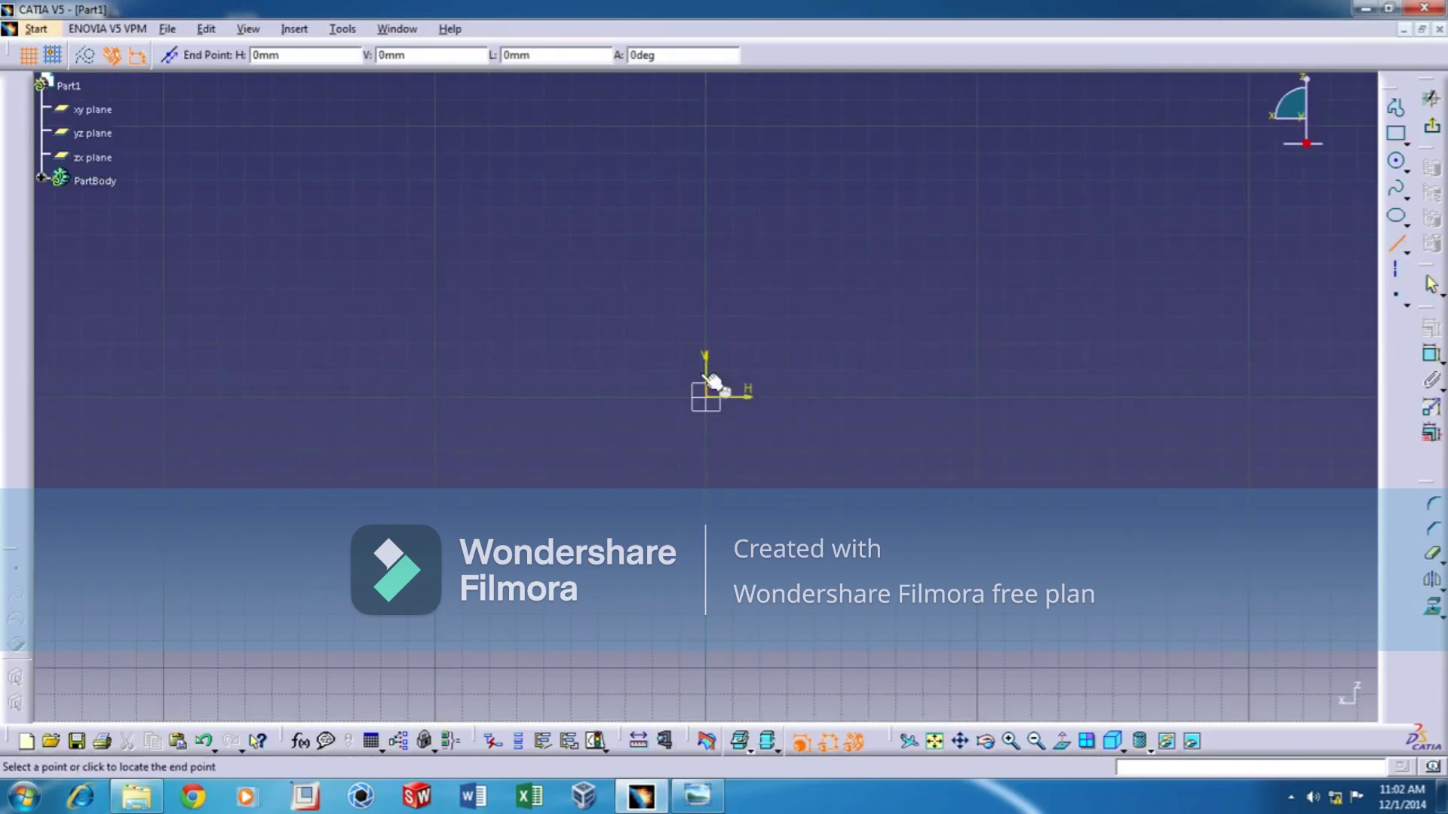
pyautogui.click(452, 374)
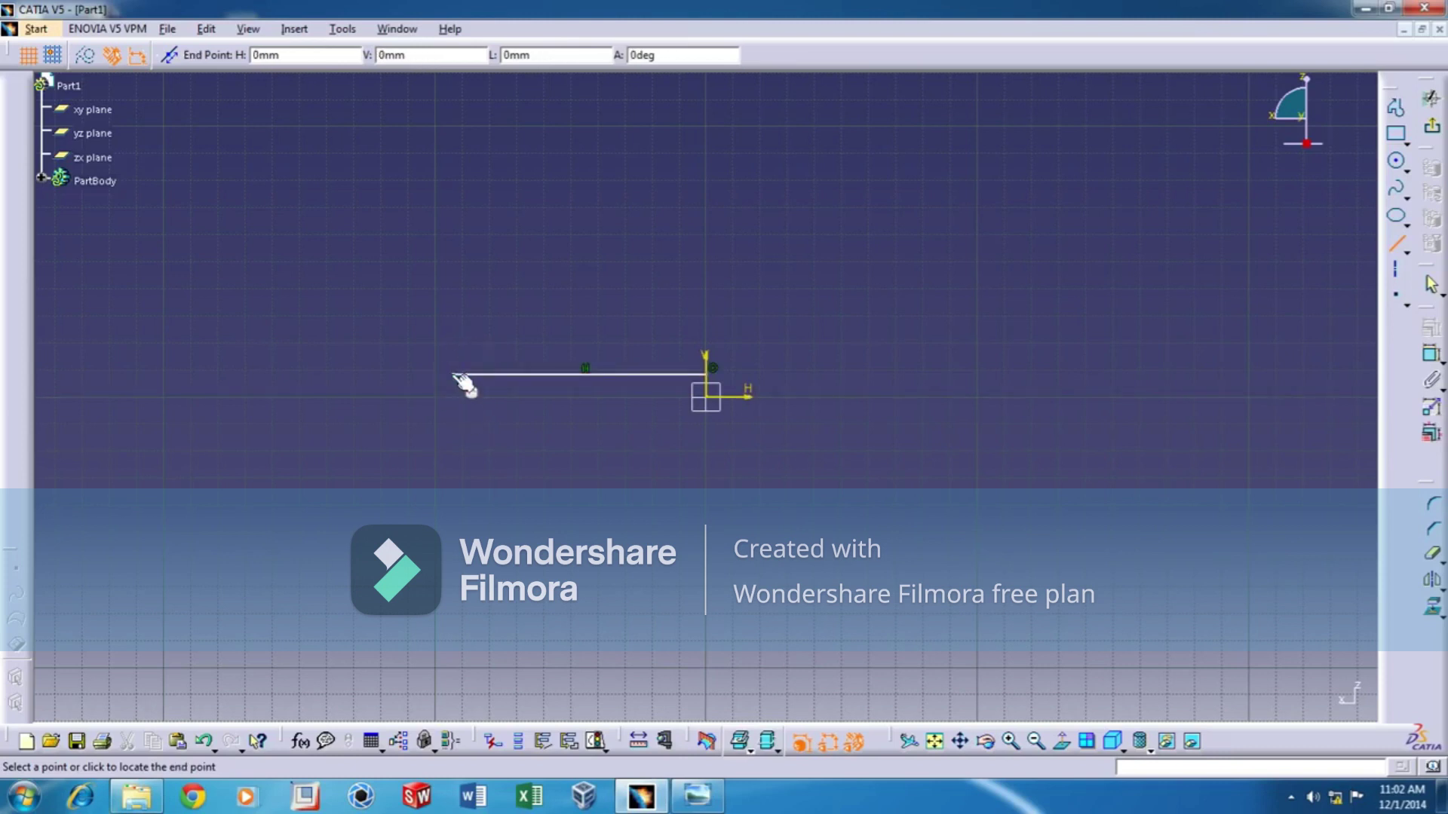
pyautogui.click(453, 429)
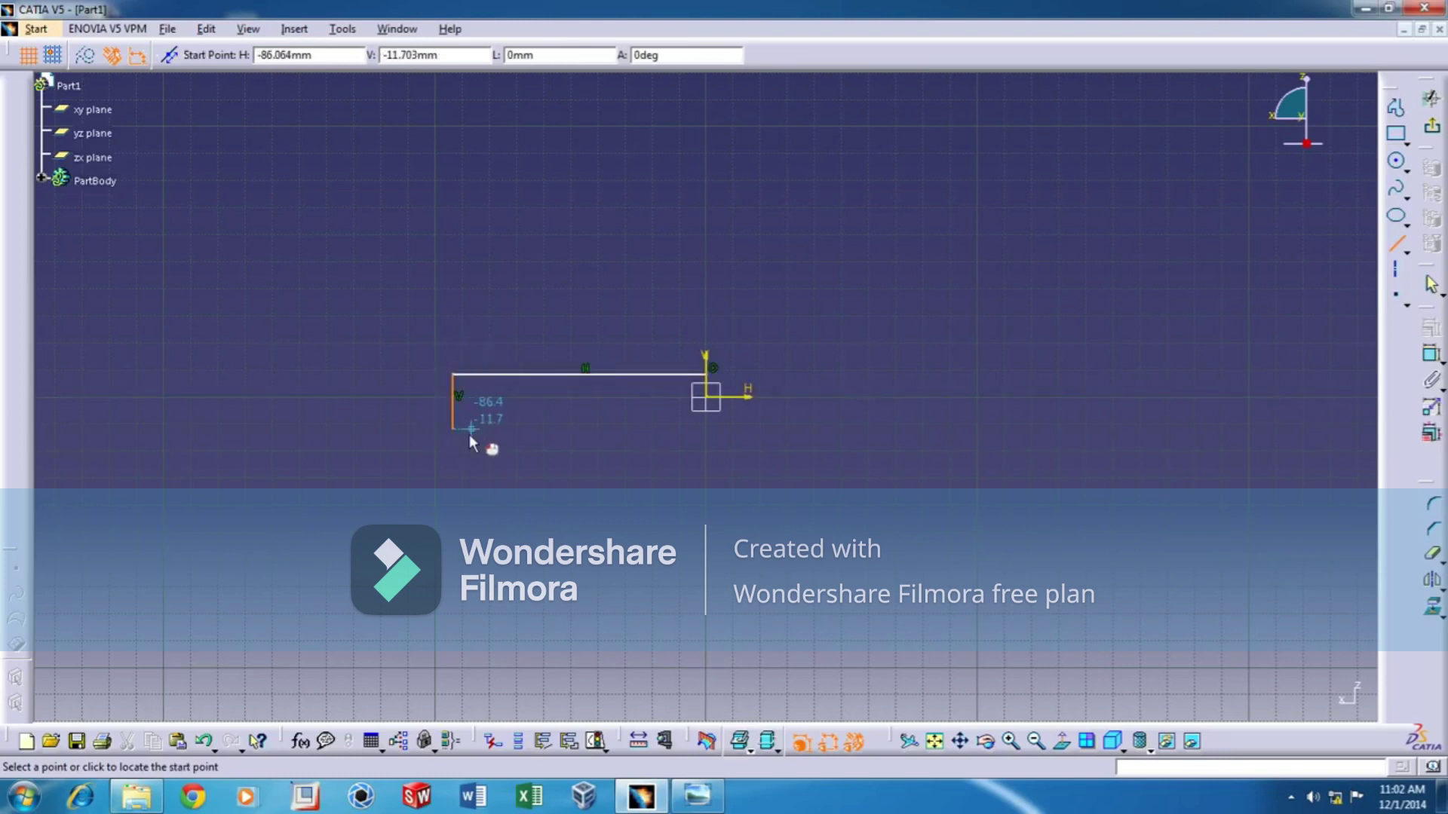
pyautogui.click(473, 429)
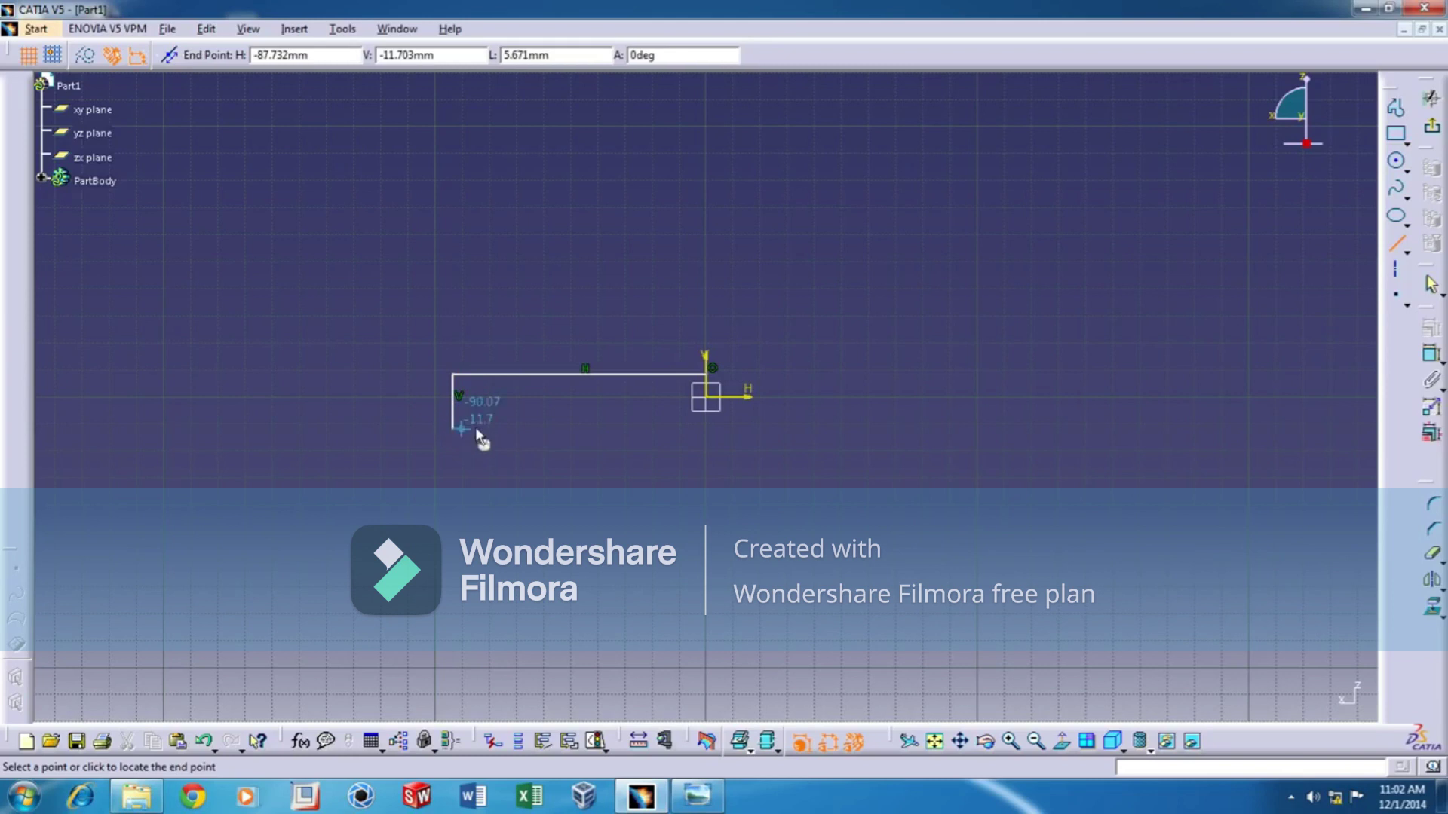
pyautogui.click(519, 429)
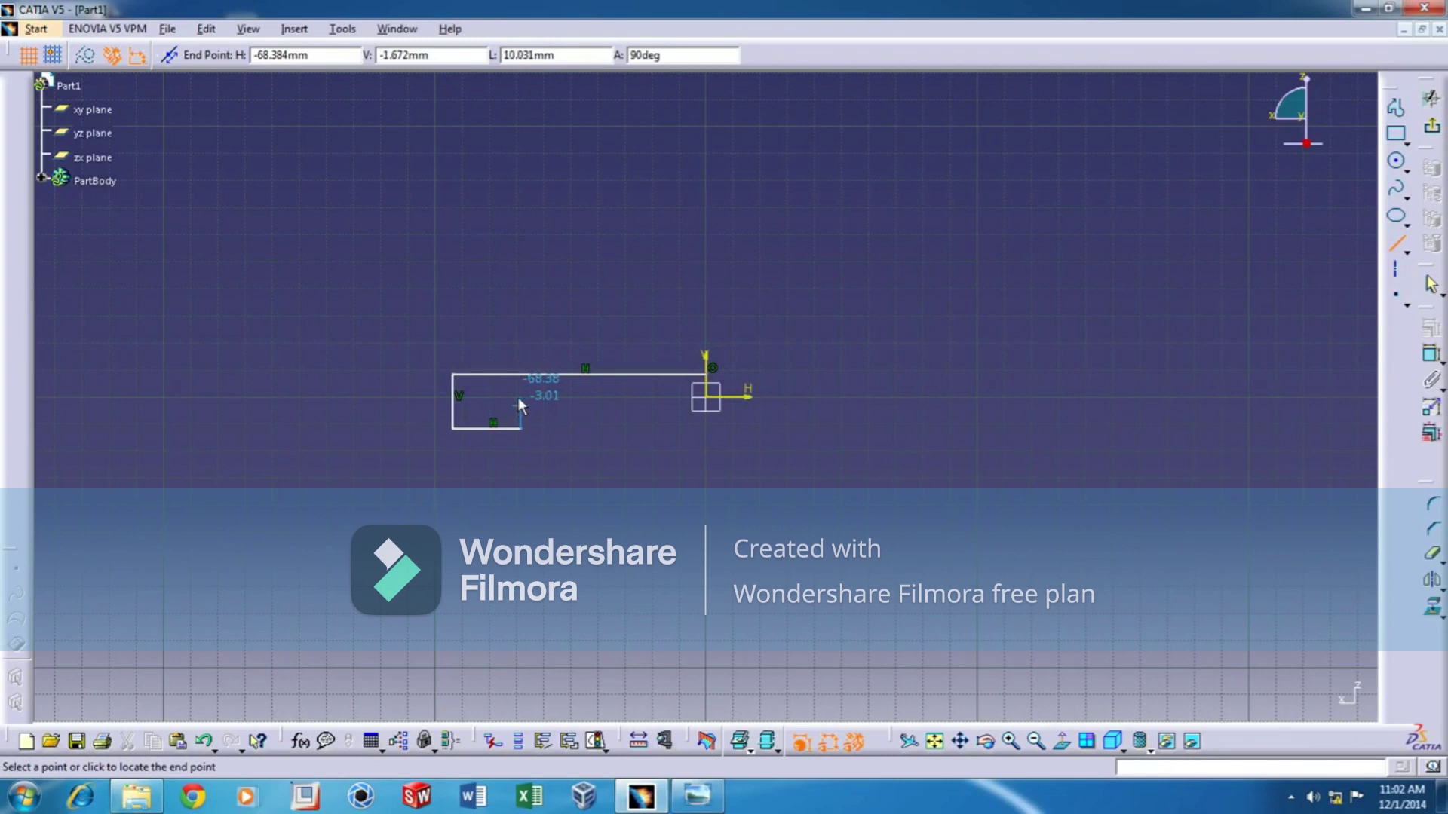
pyautogui.click(519, 395)
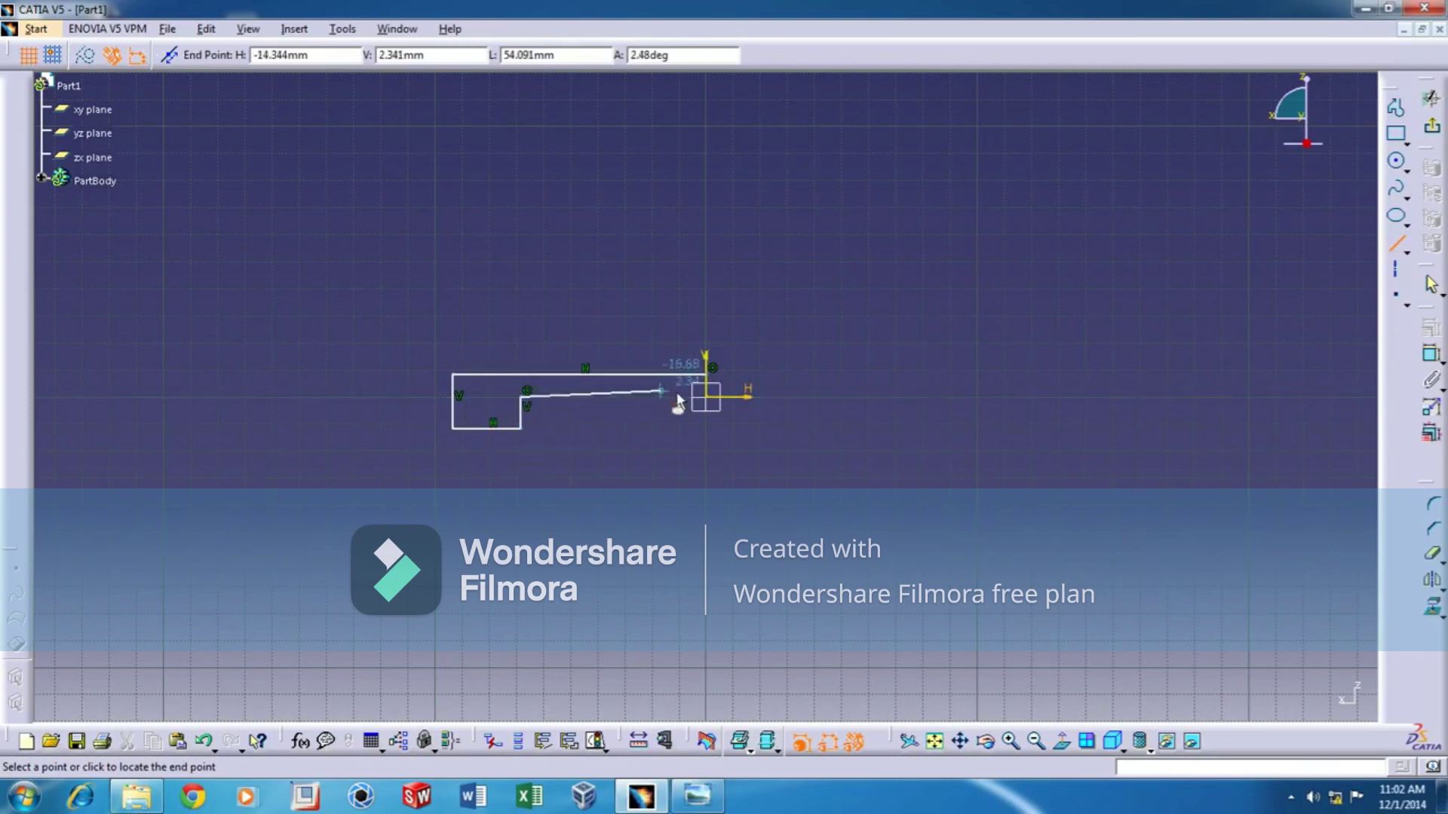
pyautogui.click(707, 397)
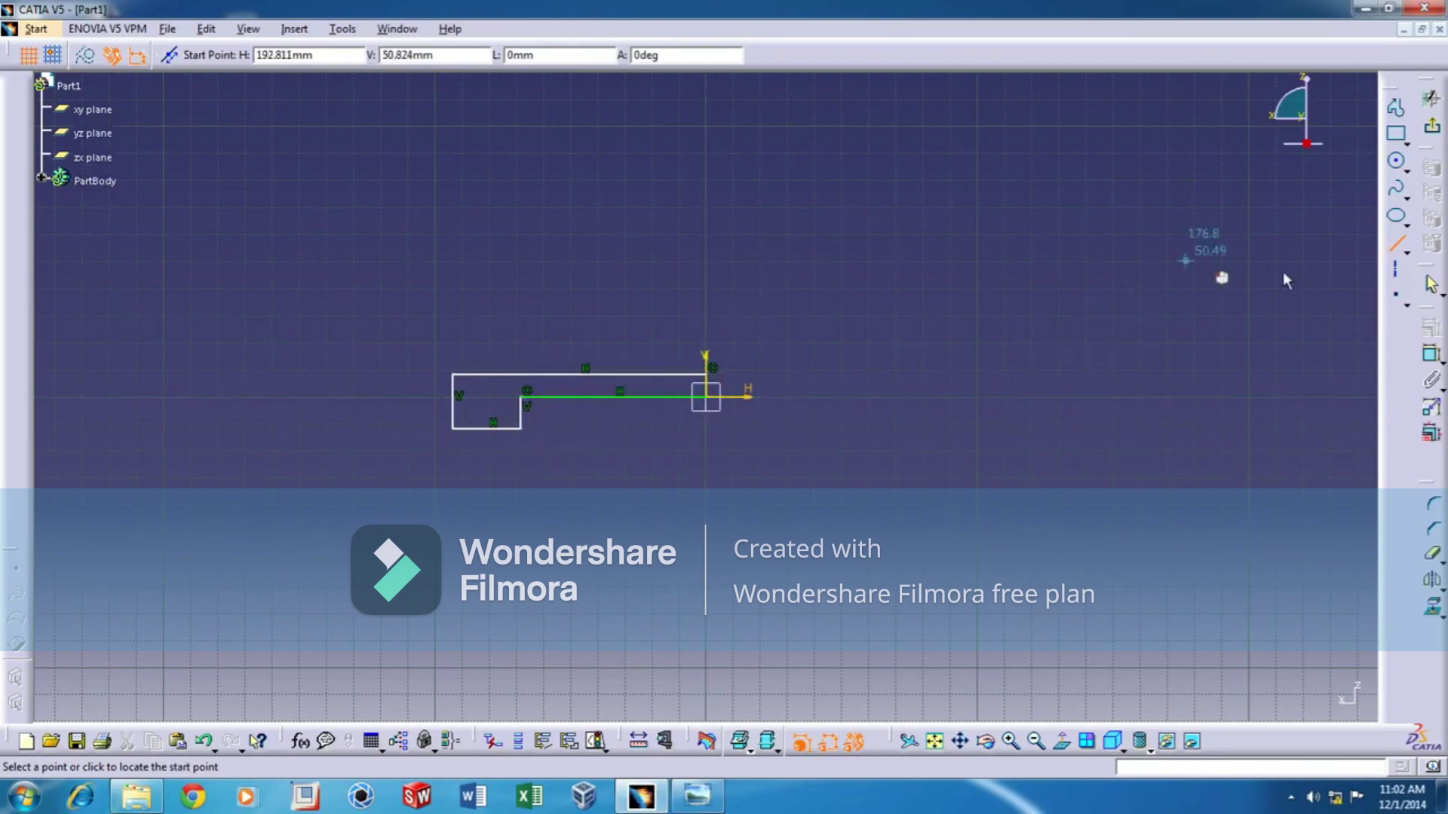
# - Dimension the half profile's outer height, upper edge length, foot width and step height
pyautogui.click(1432, 355)
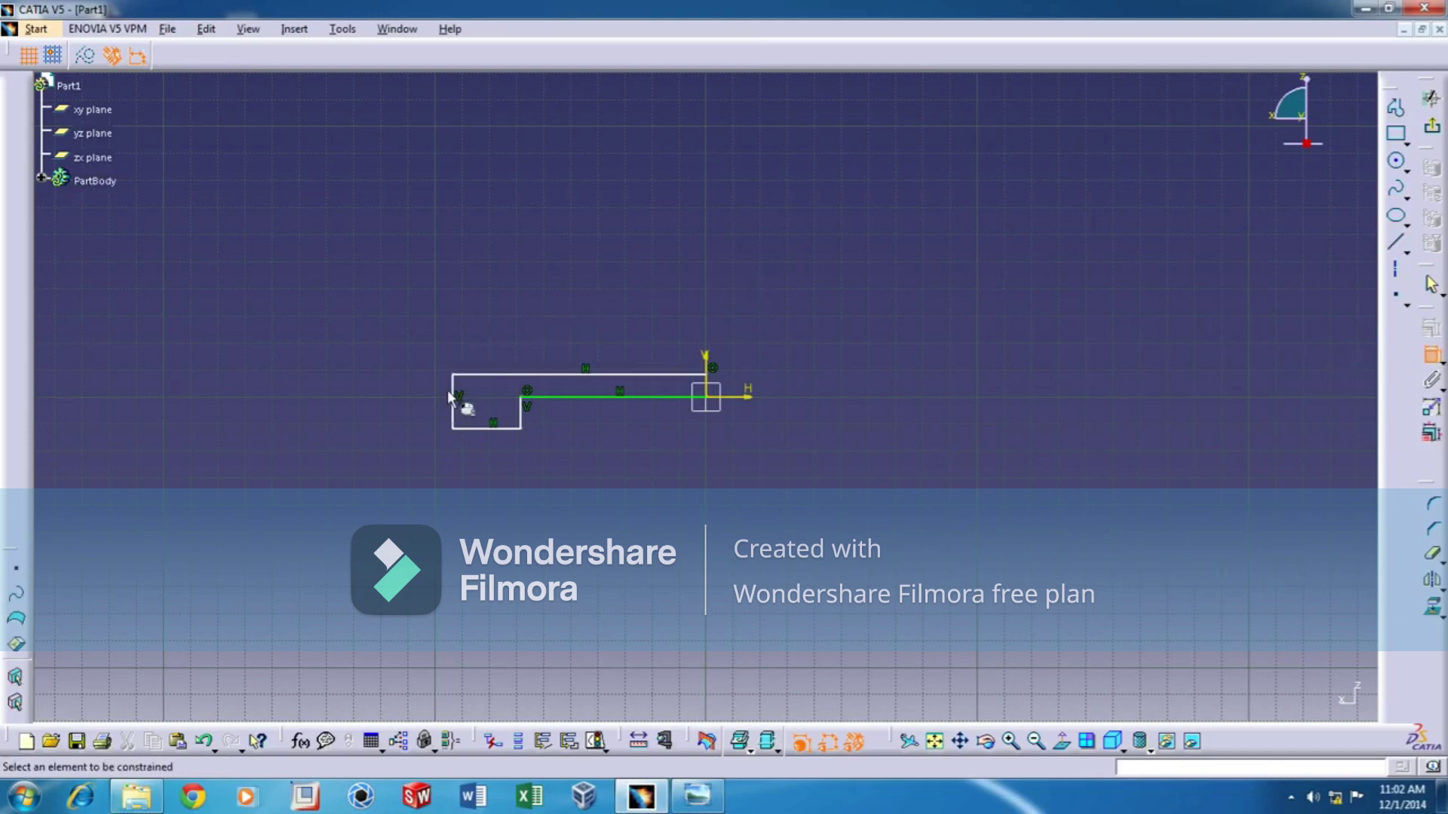
pyautogui.click(453, 399)
pyautogui.click(410, 395)
pyautogui.click(520, 373)
pyautogui.click(554, 339)
pyautogui.click(494, 428)
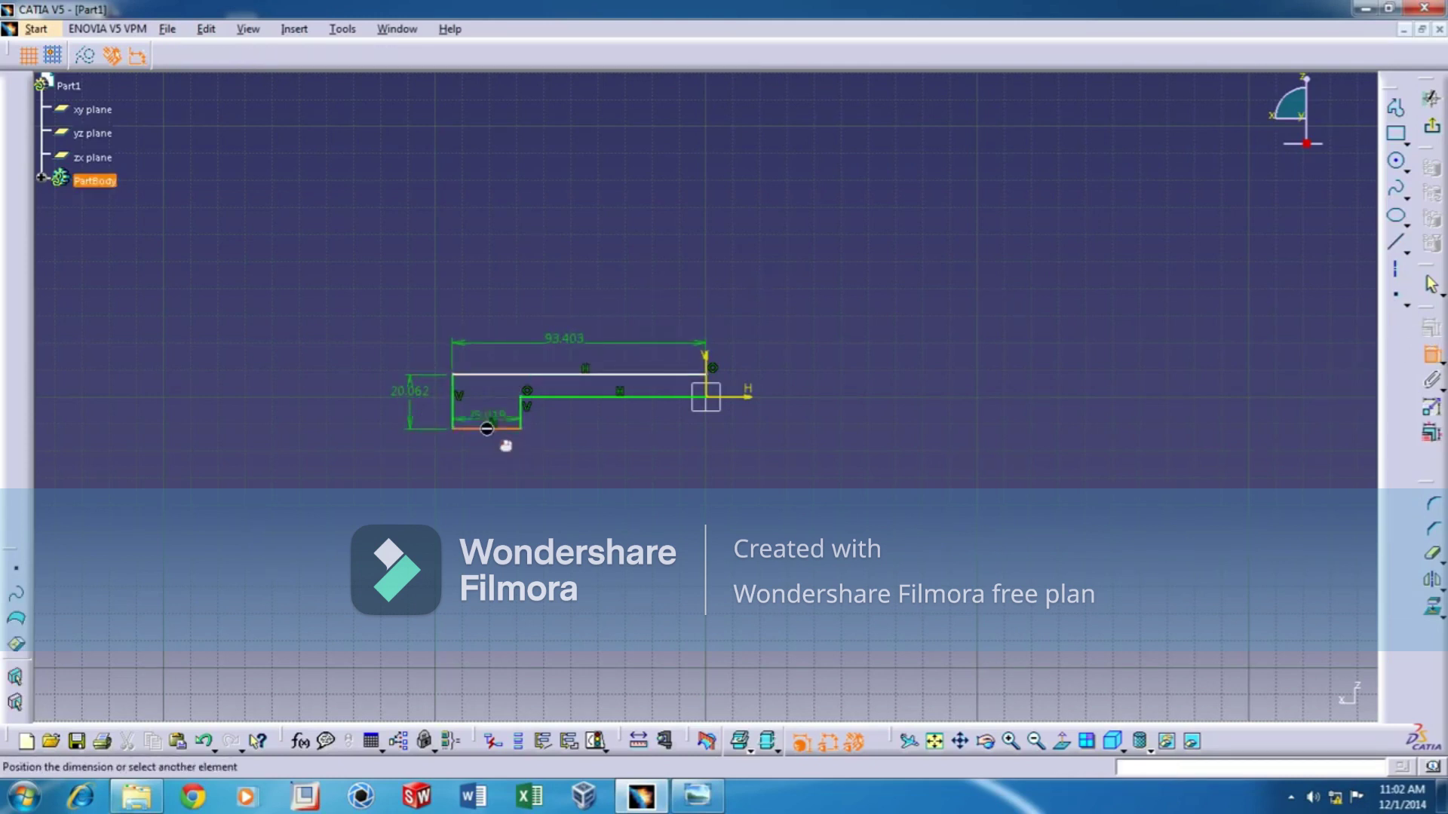
pyautogui.click(532, 453)
pyautogui.click(522, 413)
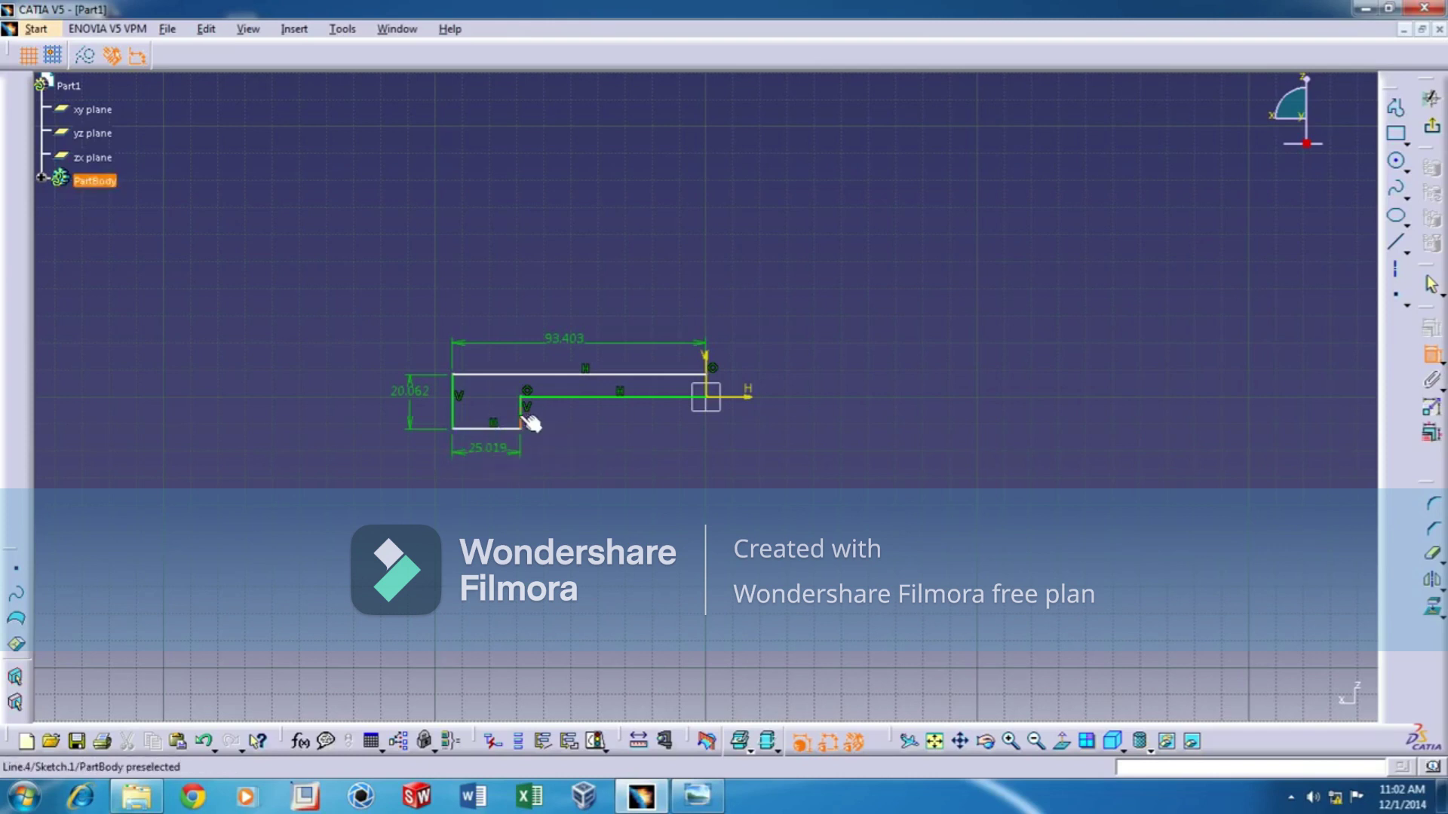
pyautogui.click(556, 420)
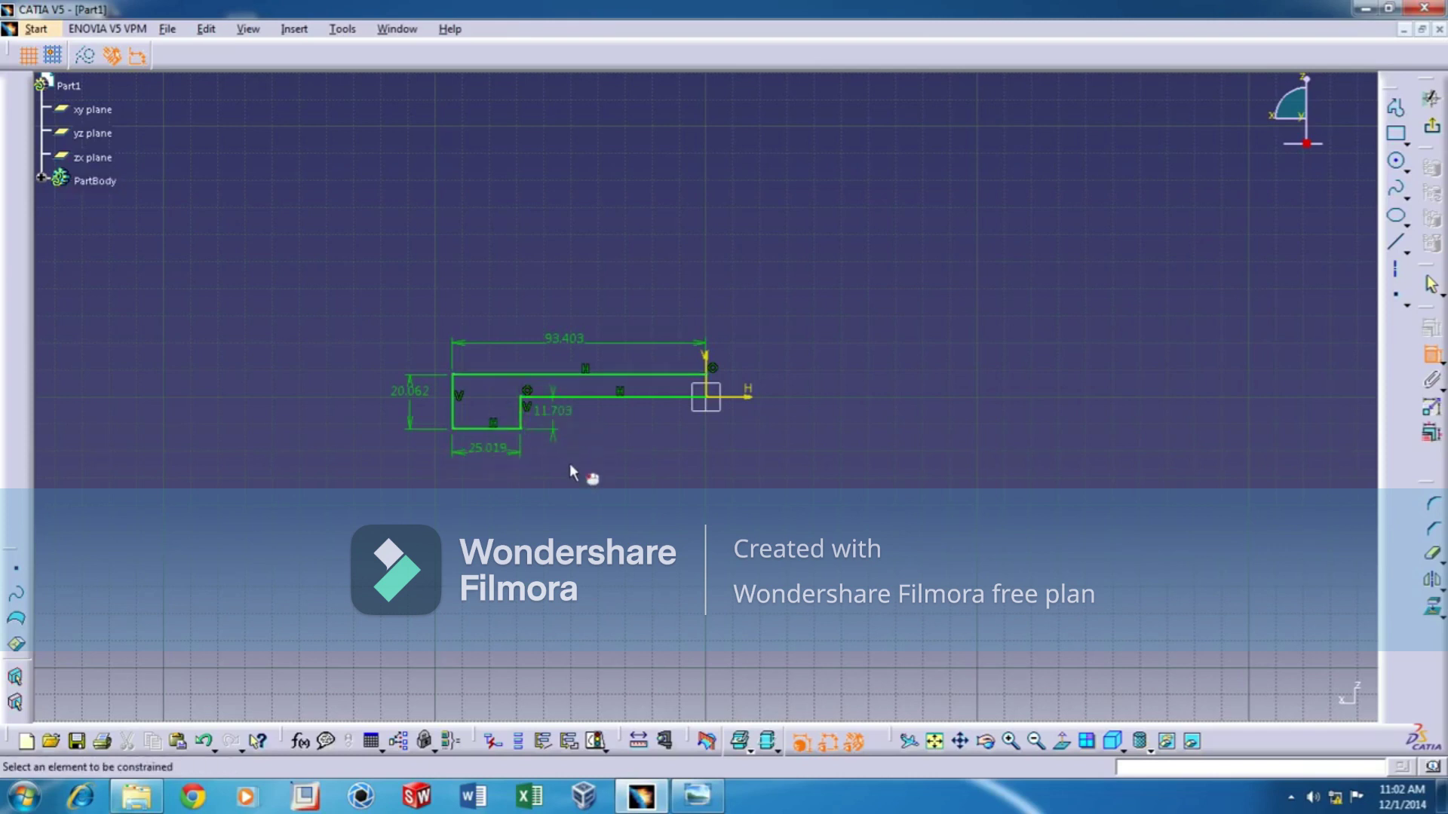
# - Set the half profile's upper edge length to 60 mm and its outer height to 15 mm
pyautogui.doubleClick(564, 338)
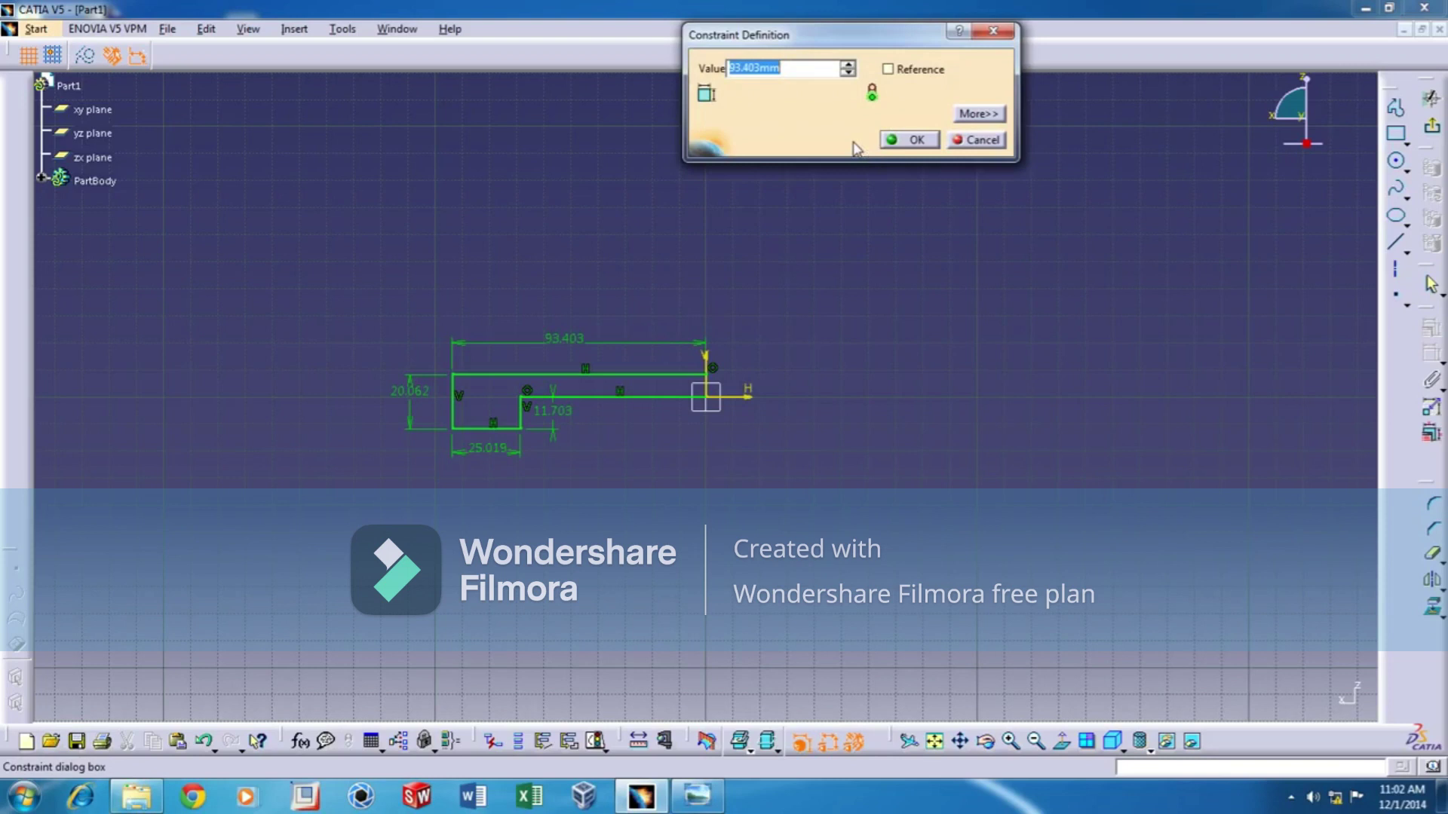
pyautogui.write('60')
pyautogui.press('Return')
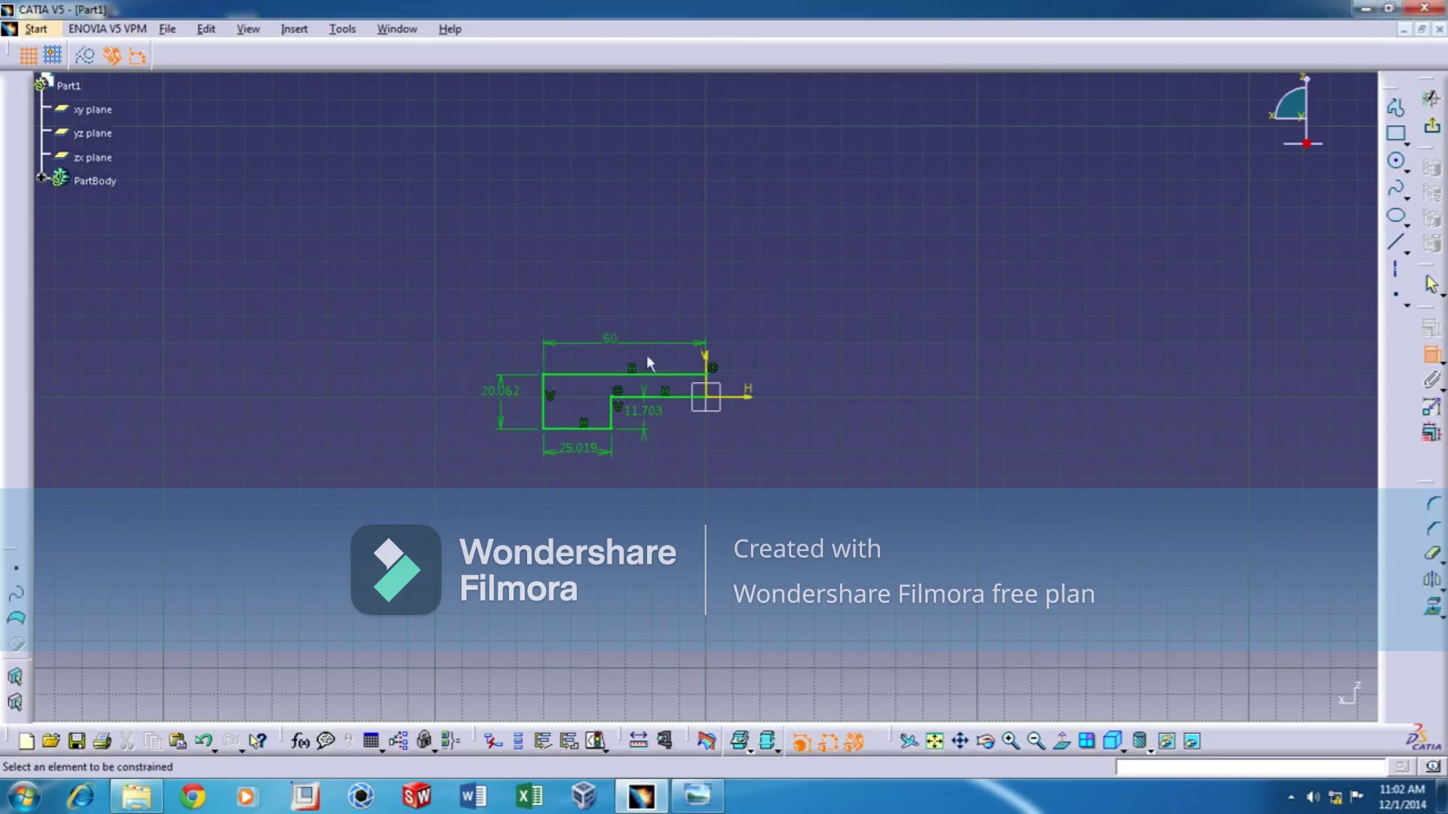
pyautogui.doubleClick(504, 411)
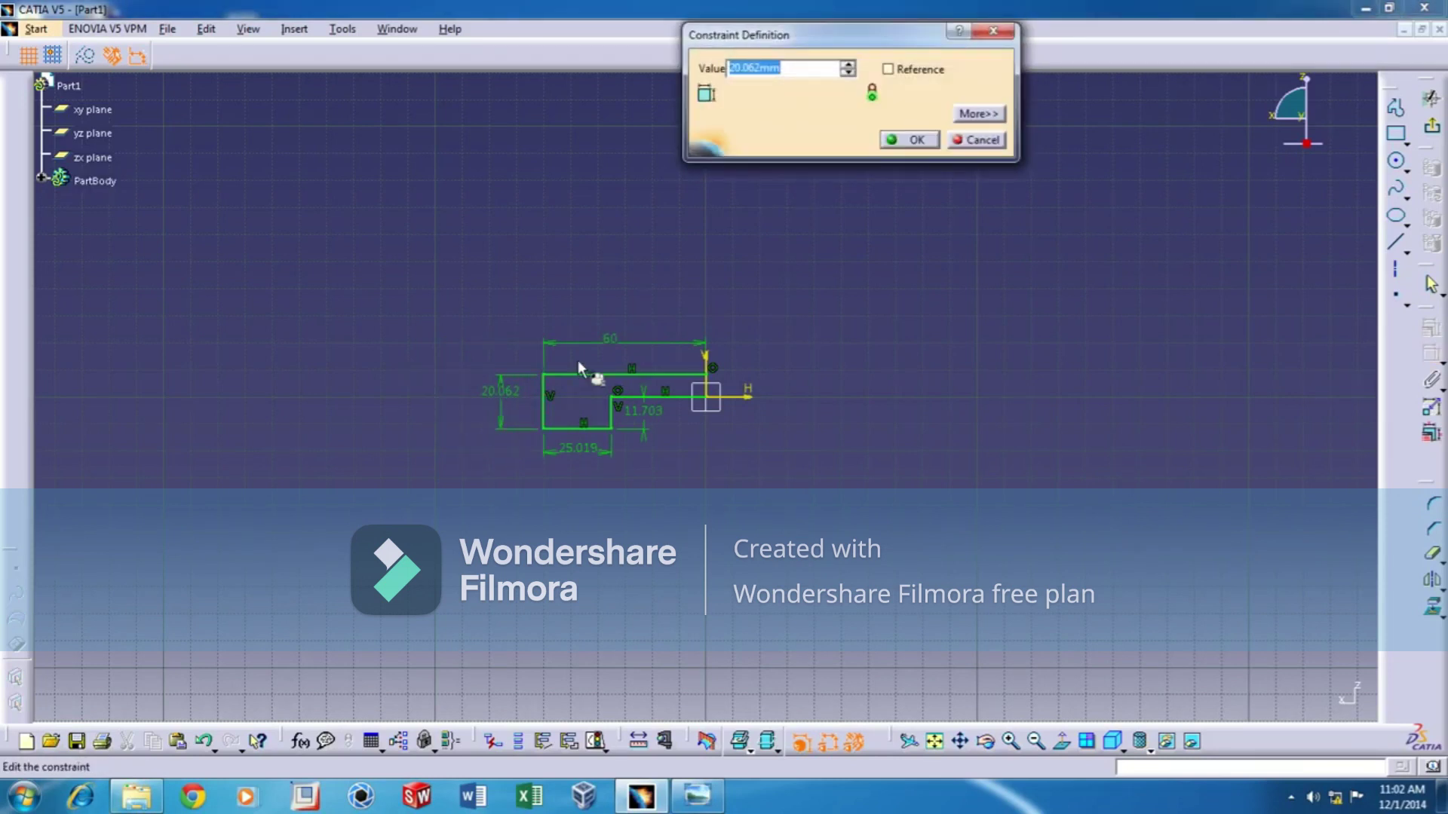
pyautogui.write('15')
pyautogui.press('Return')
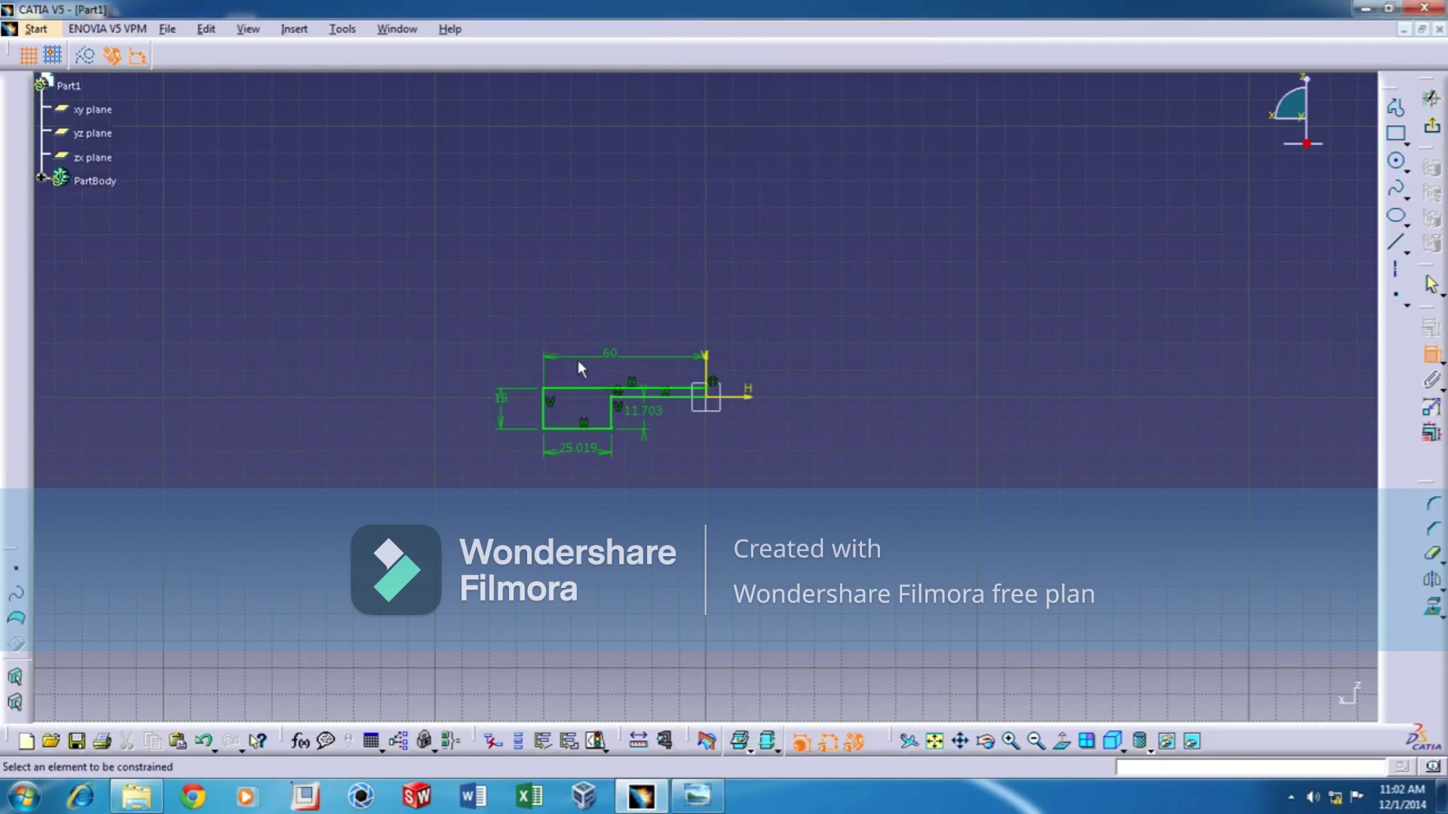
# - Set the step height to 5 mm and the foot width to 30 mm
pyautogui.doubleClick(640, 413)
pyautogui.write('5')
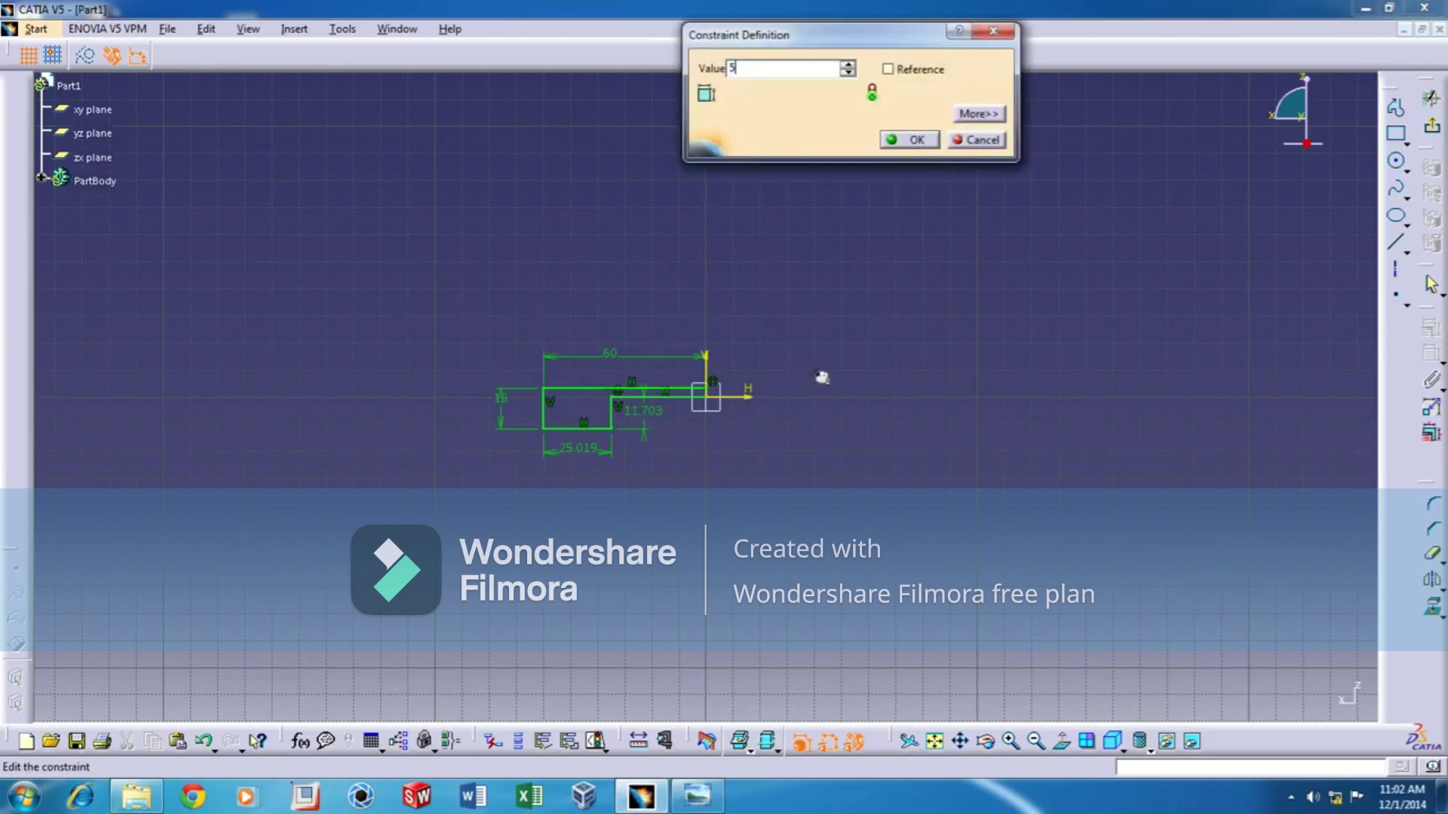
pyautogui.press('Return')
pyautogui.doubleClick(586, 434)
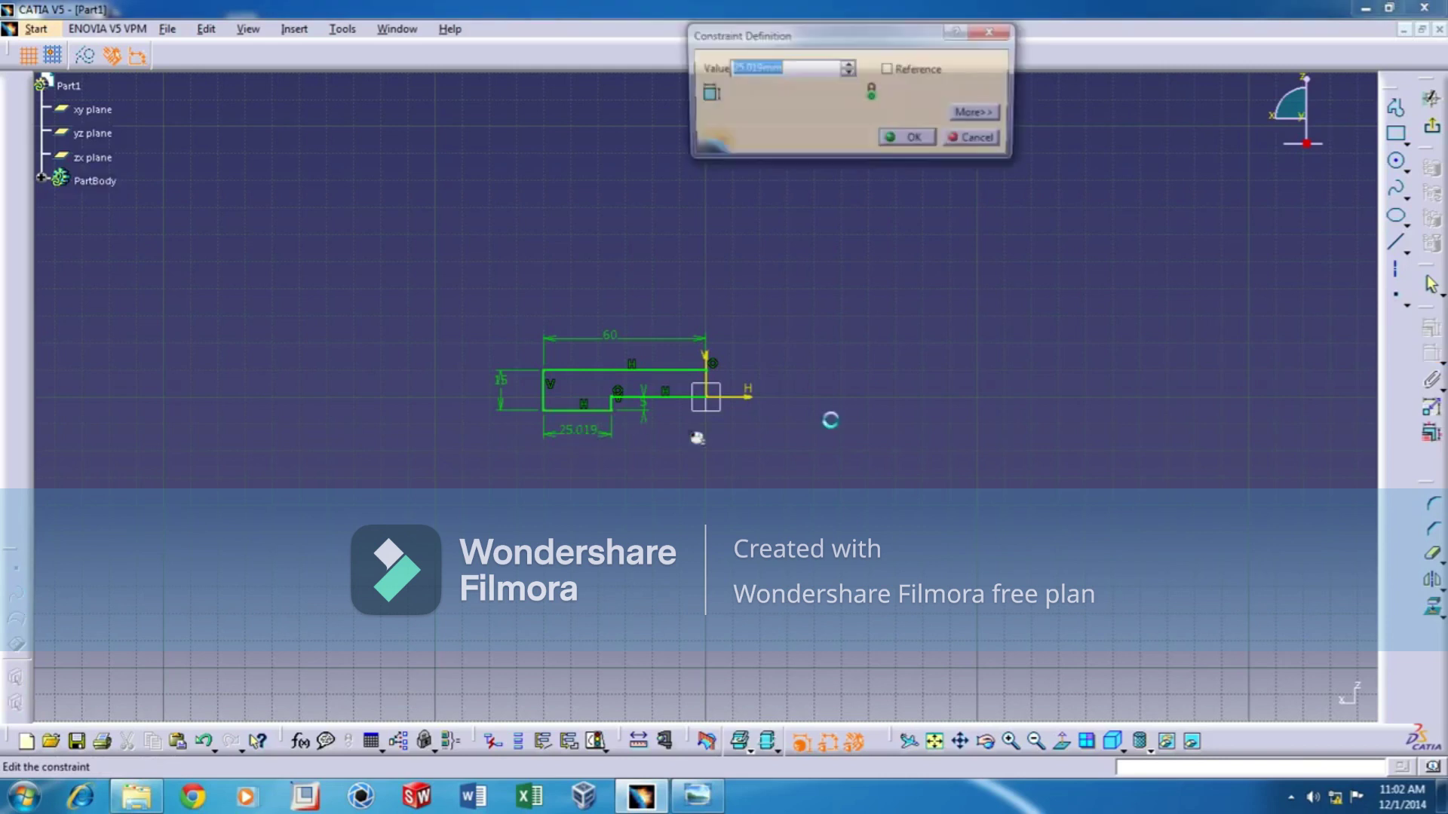
pyautogui.write('30')
pyautogui.press('Return')
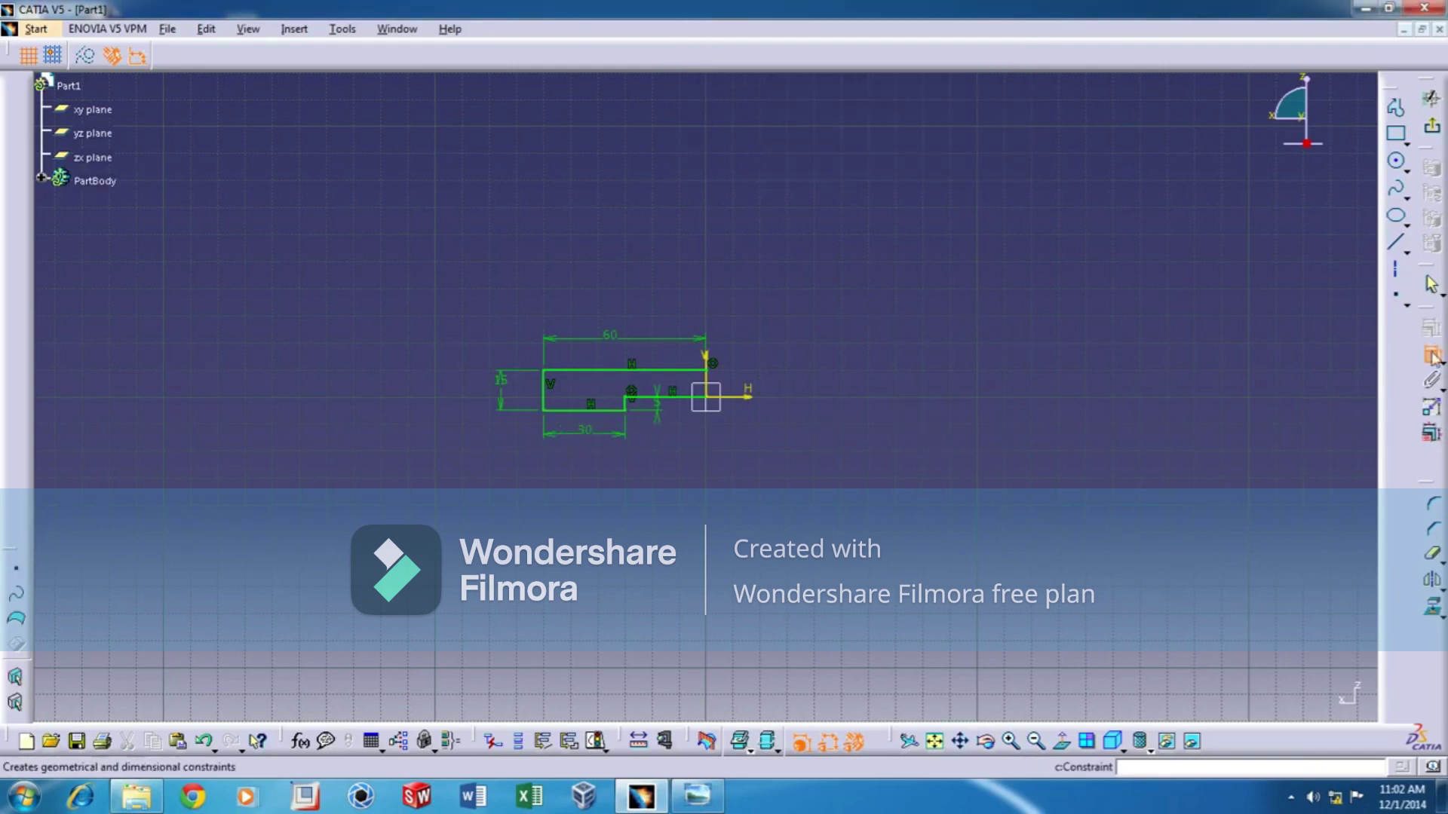
# - Mirror the whole half profile about the vertical axis to complete the base outline
pyautogui.moveTo(718, 296)
pyautogui.mouseDown()
pyautogui.moveTo(562, 507)
pyautogui.moveTo(487, 524)
pyautogui.mouseUp()
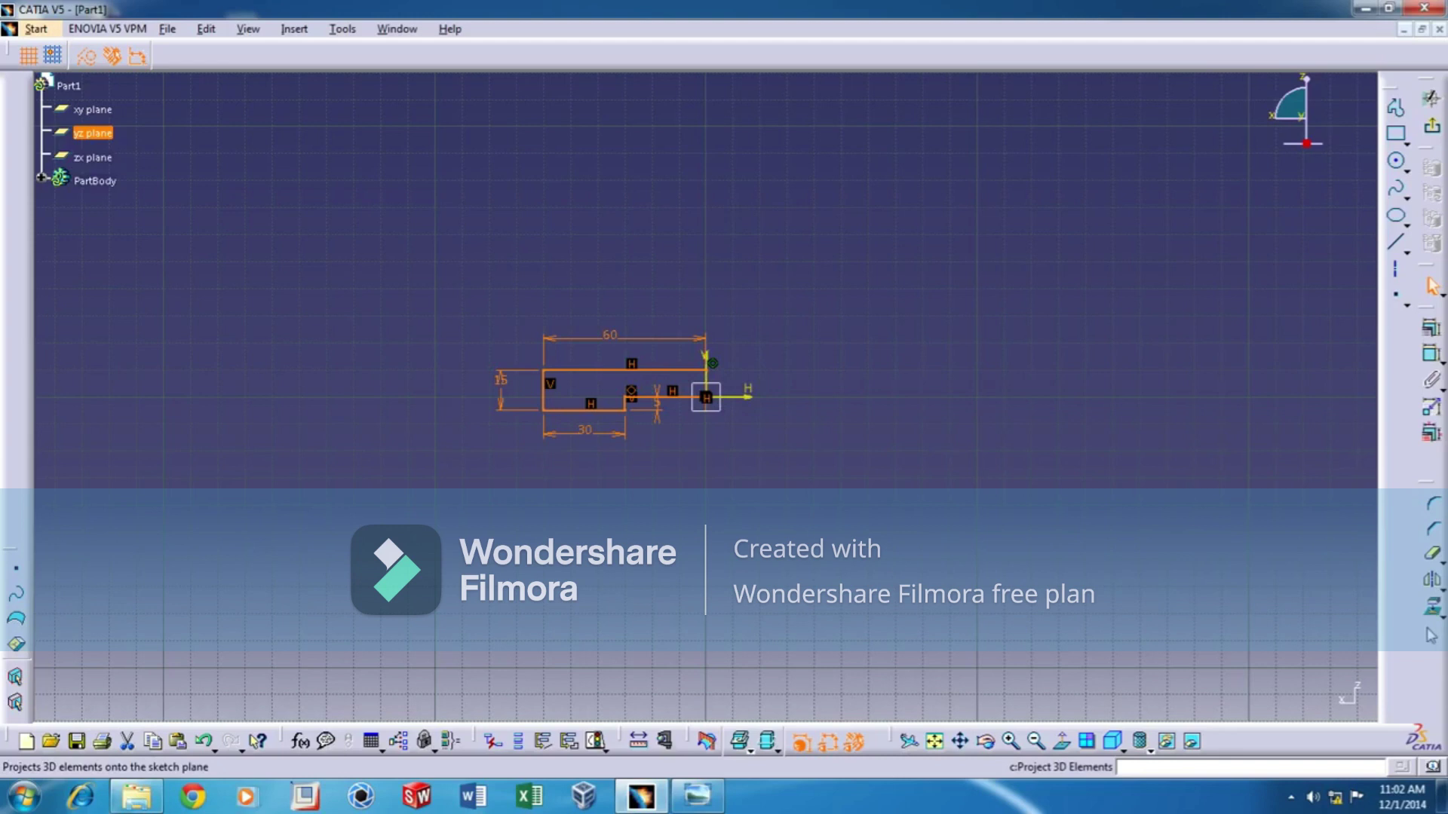
pyautogui.click(1432, 582)
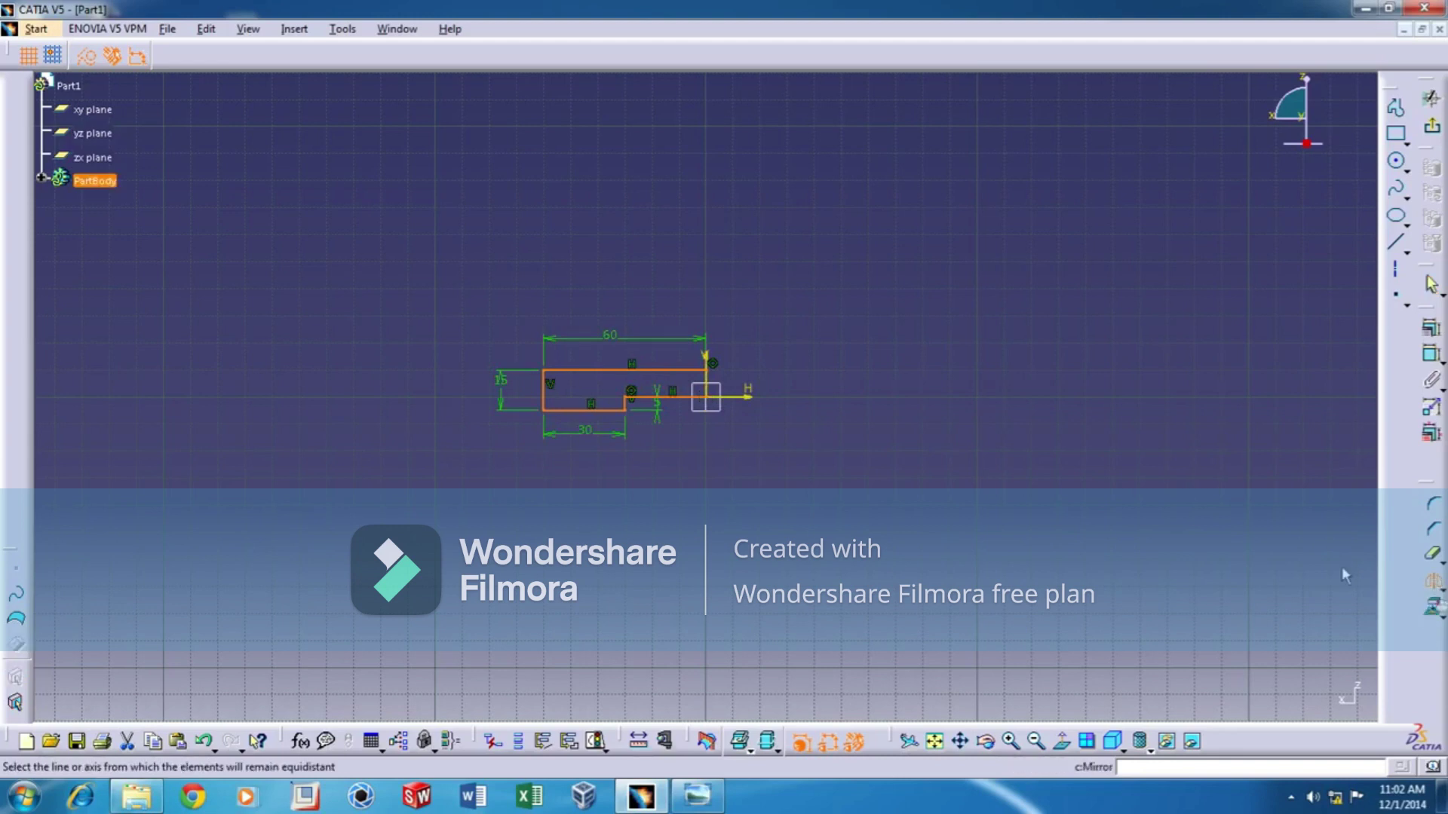
pyautogui.click(705, 377)
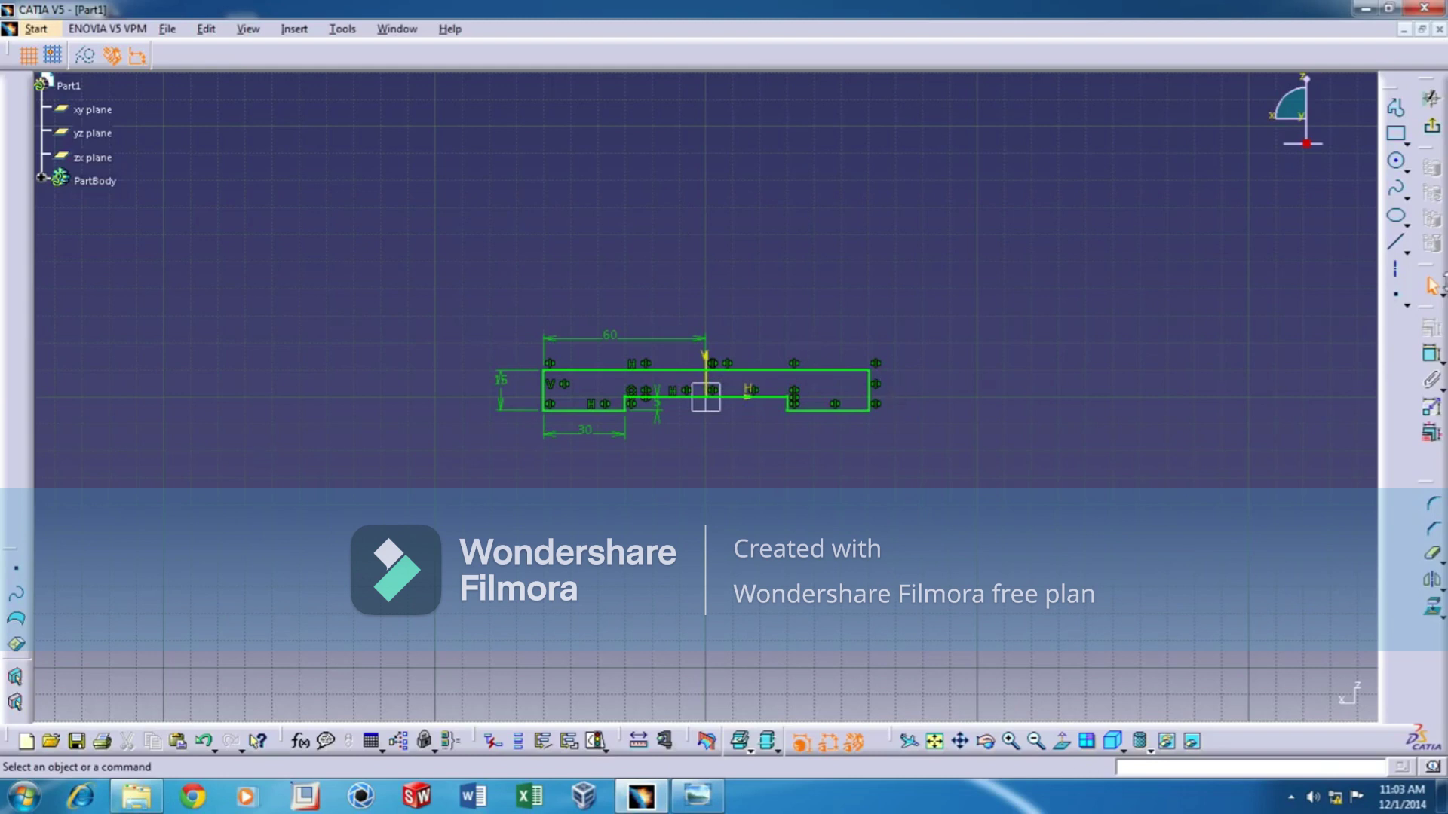
# - Exit the sketch and pad the base profile with a length of 40 mm and mirrored extent
pyautogui.click(1432, 132)
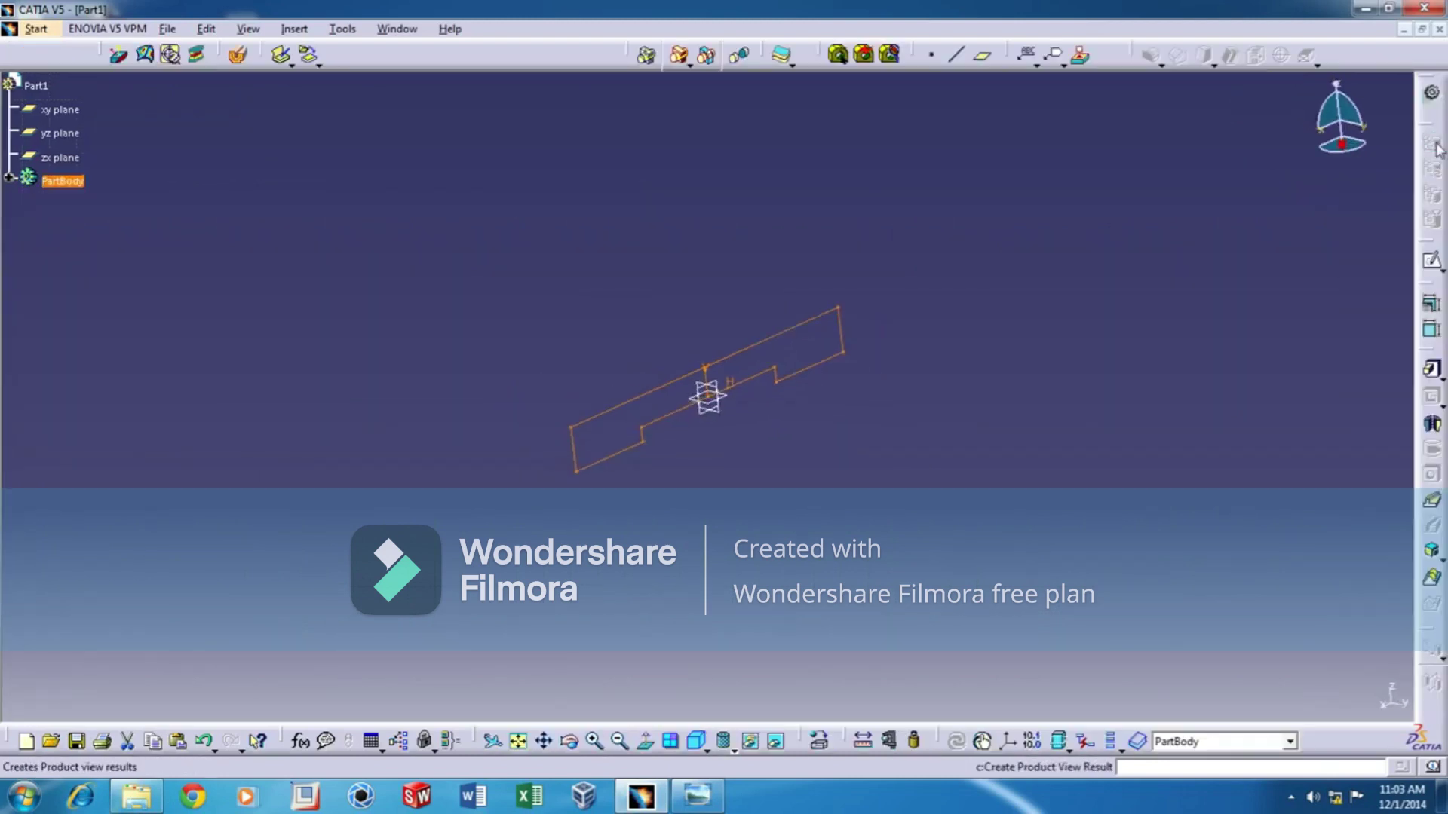
pyautogui.click(1431, 371)
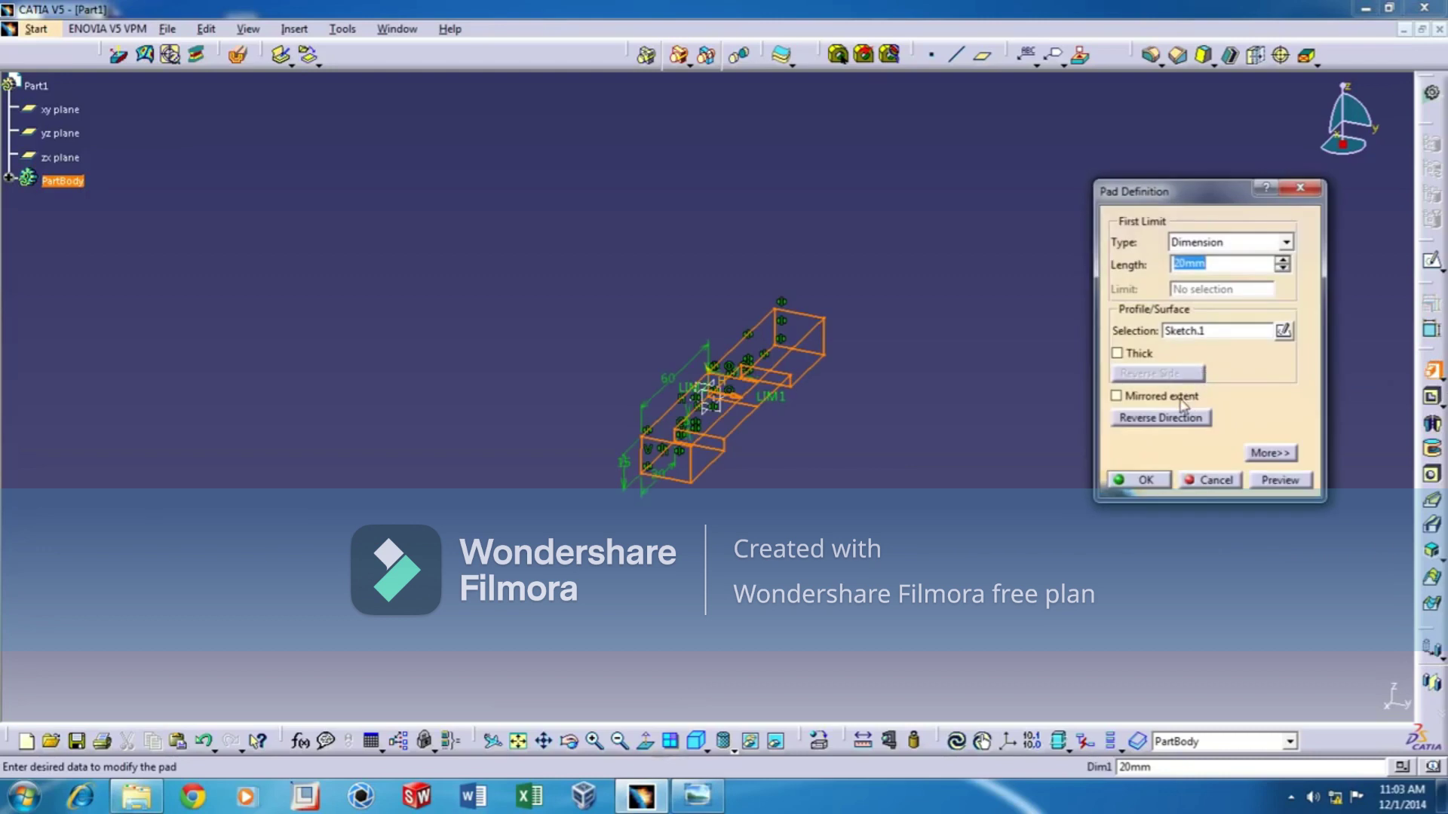
pyautogui.click(1161, 397)
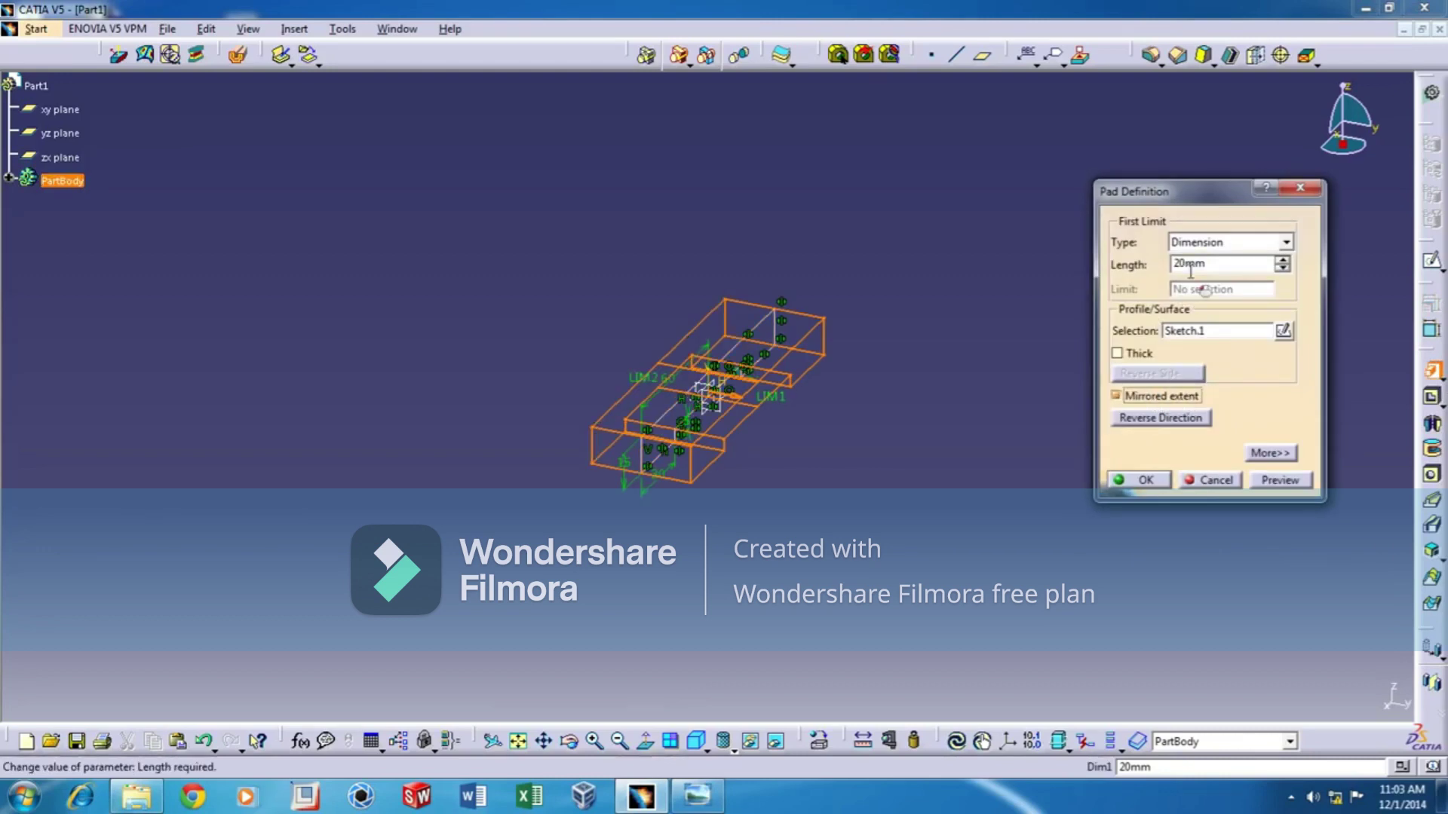
pyautogui.moveTo(1217, 264); pyautogui.dragTo(1120, 268)
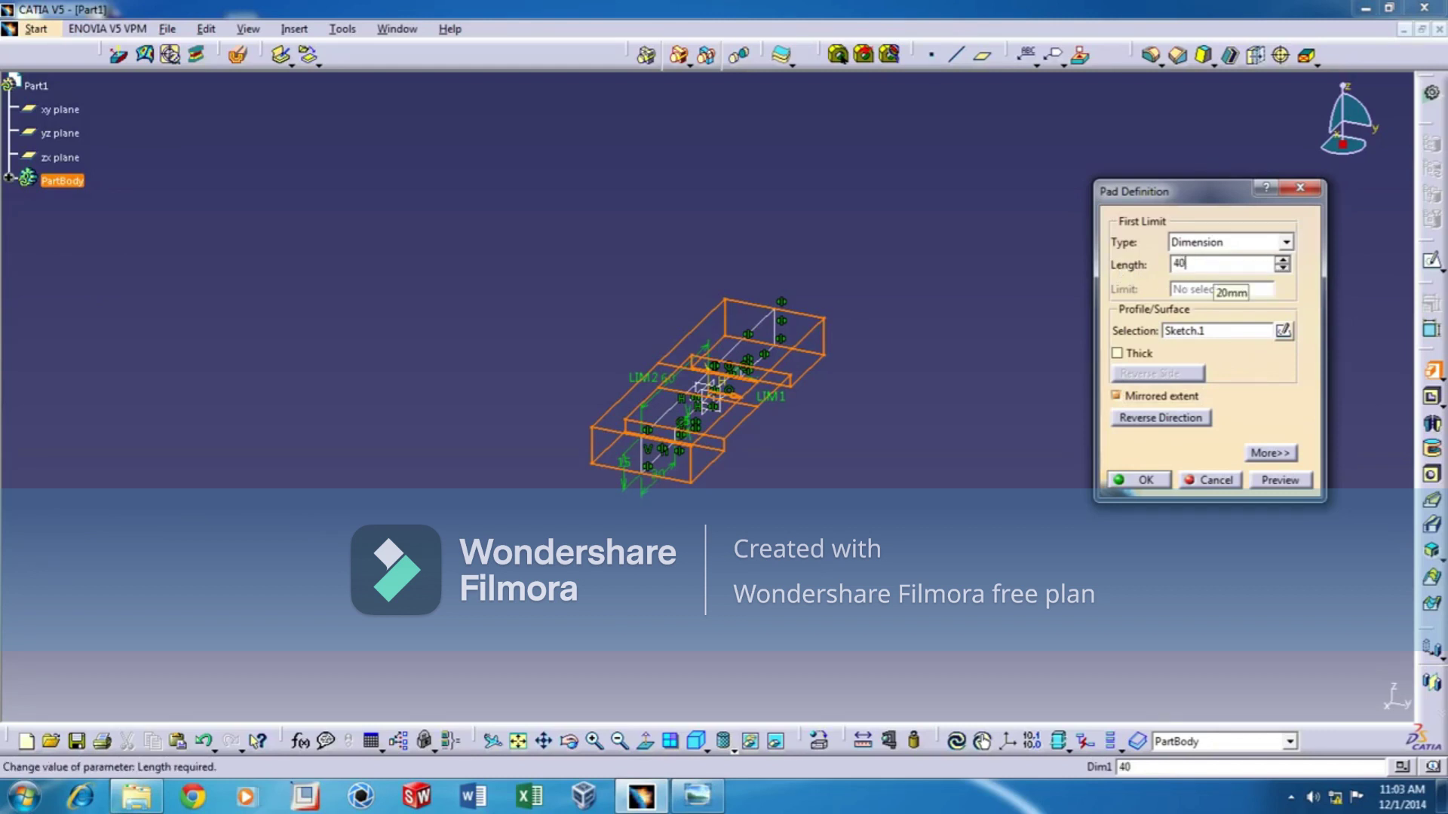
pyautogui.write('40')
pyautogui.click(1137, 481)
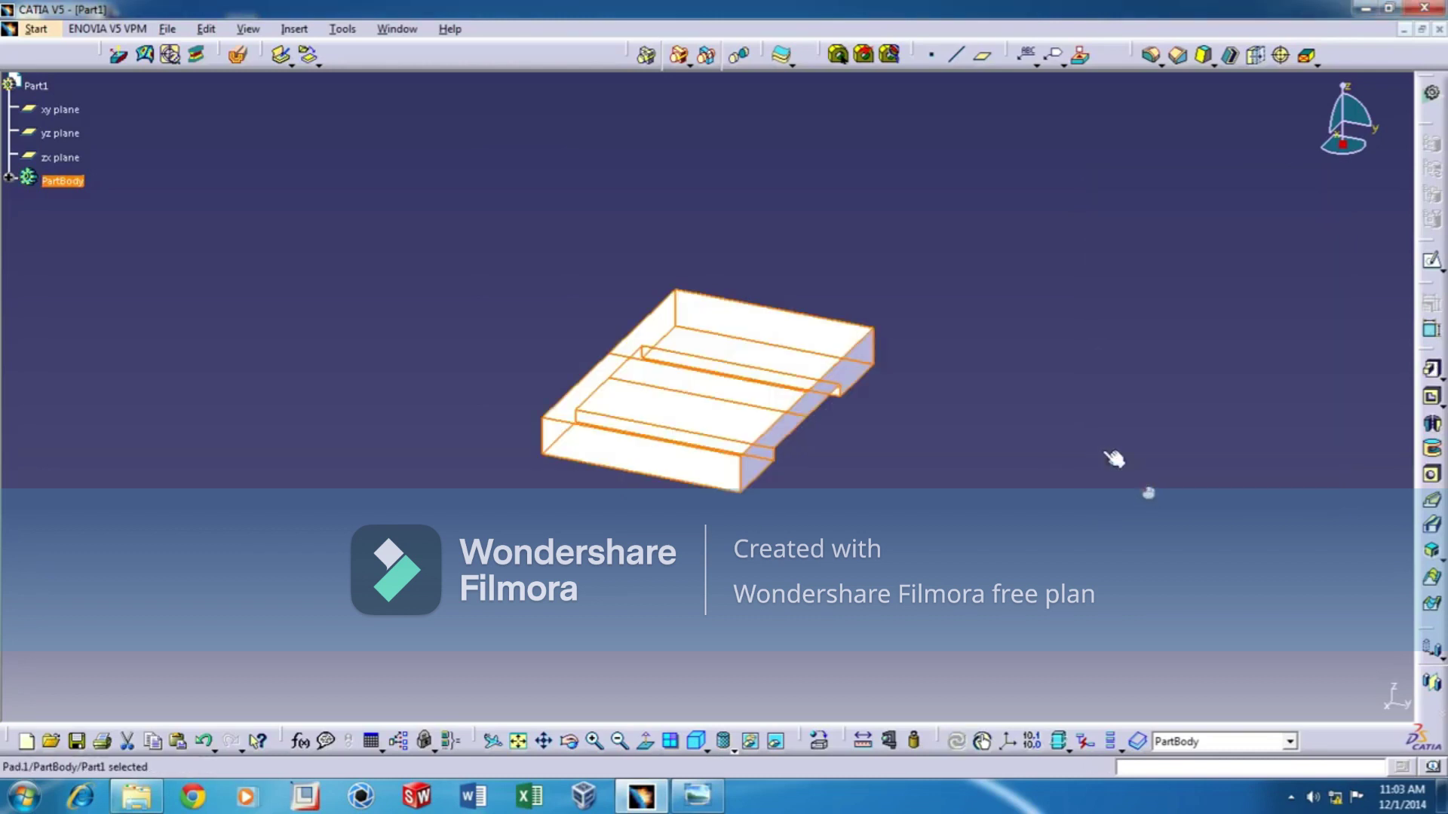
pyautogui.click(947, 370)
pyautogui.moveTo(843, 347); pyautogui.dragTo(862, 388, button='middle')
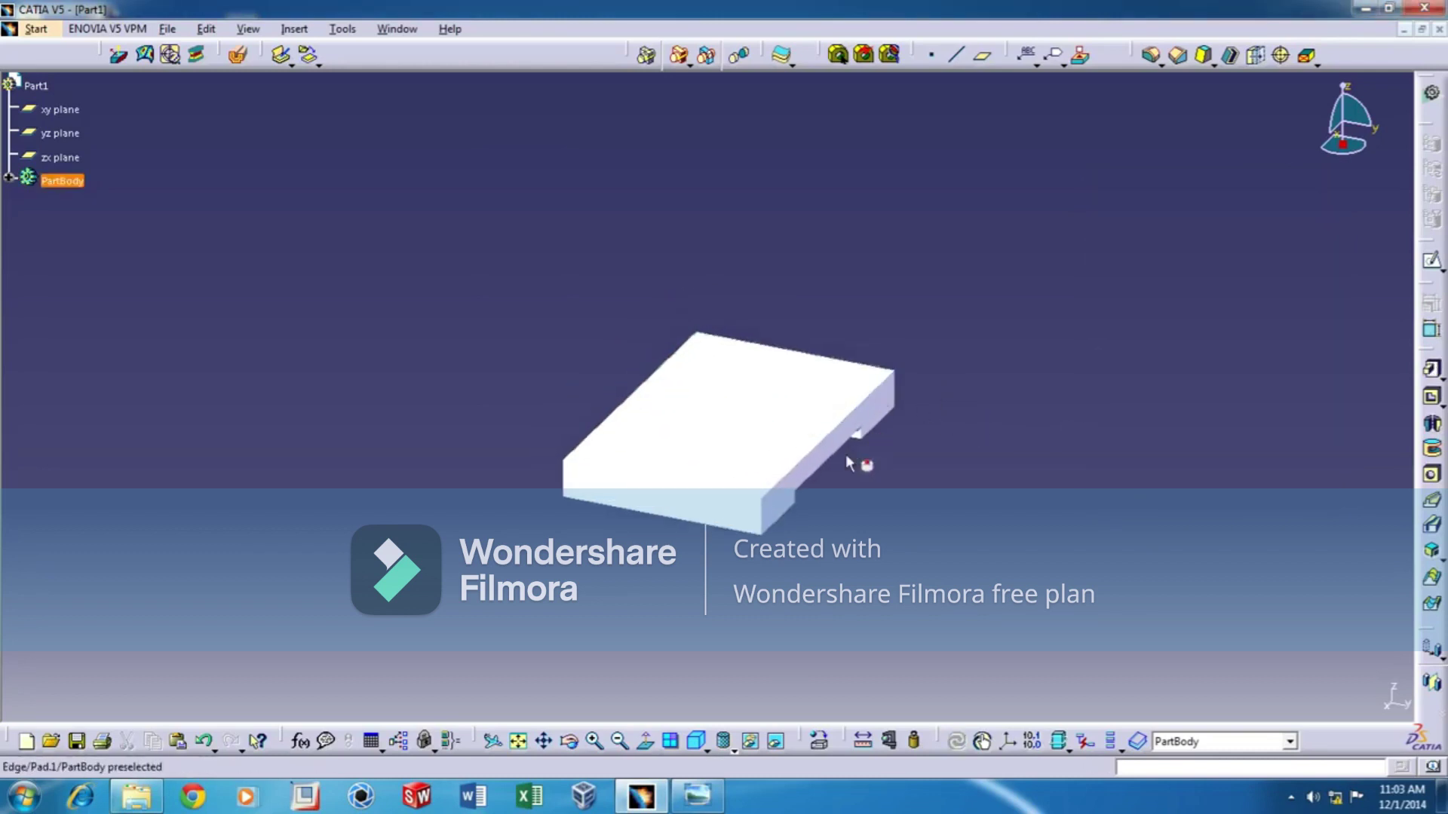
# - Check the reference drawing and, on the zx plane, sketch two concentric circles of about 45 mm and 61 mm diameter above the base plate
pyautogui.click(705, 797)
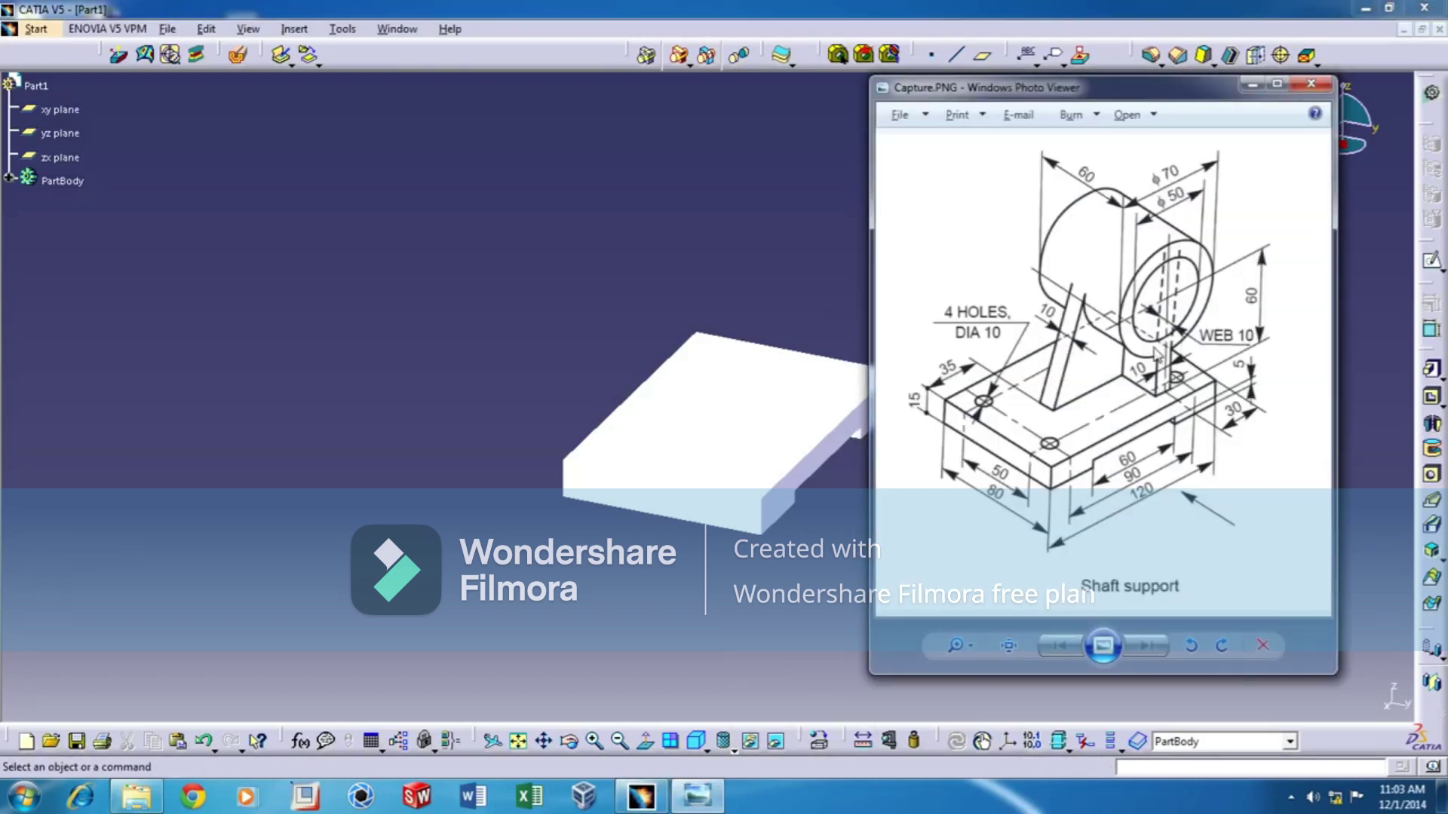
pyautogui.click(1252, 84)
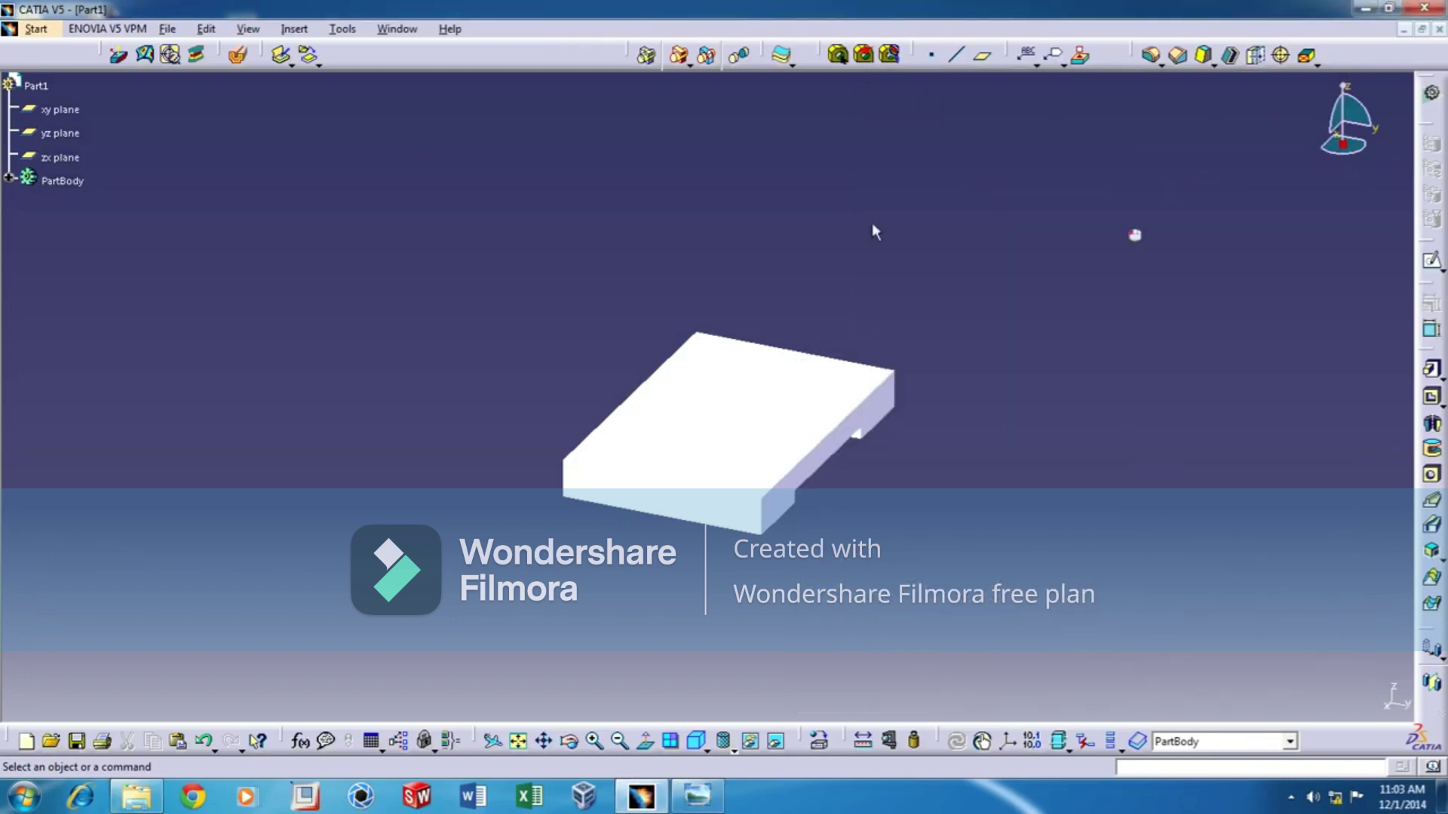
pyautogui.click(59, 156)
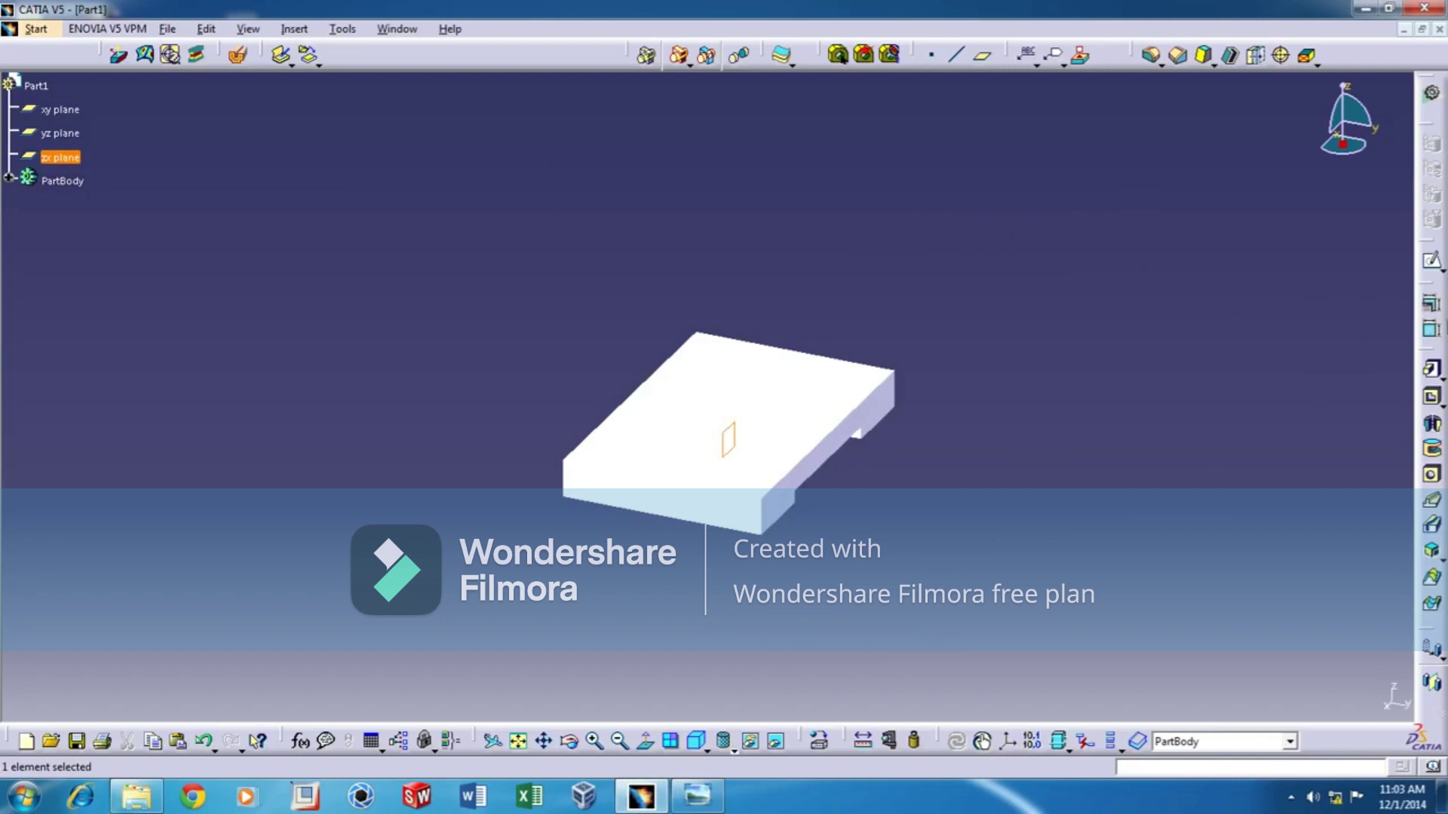
pyautogui.click(1432, 262)
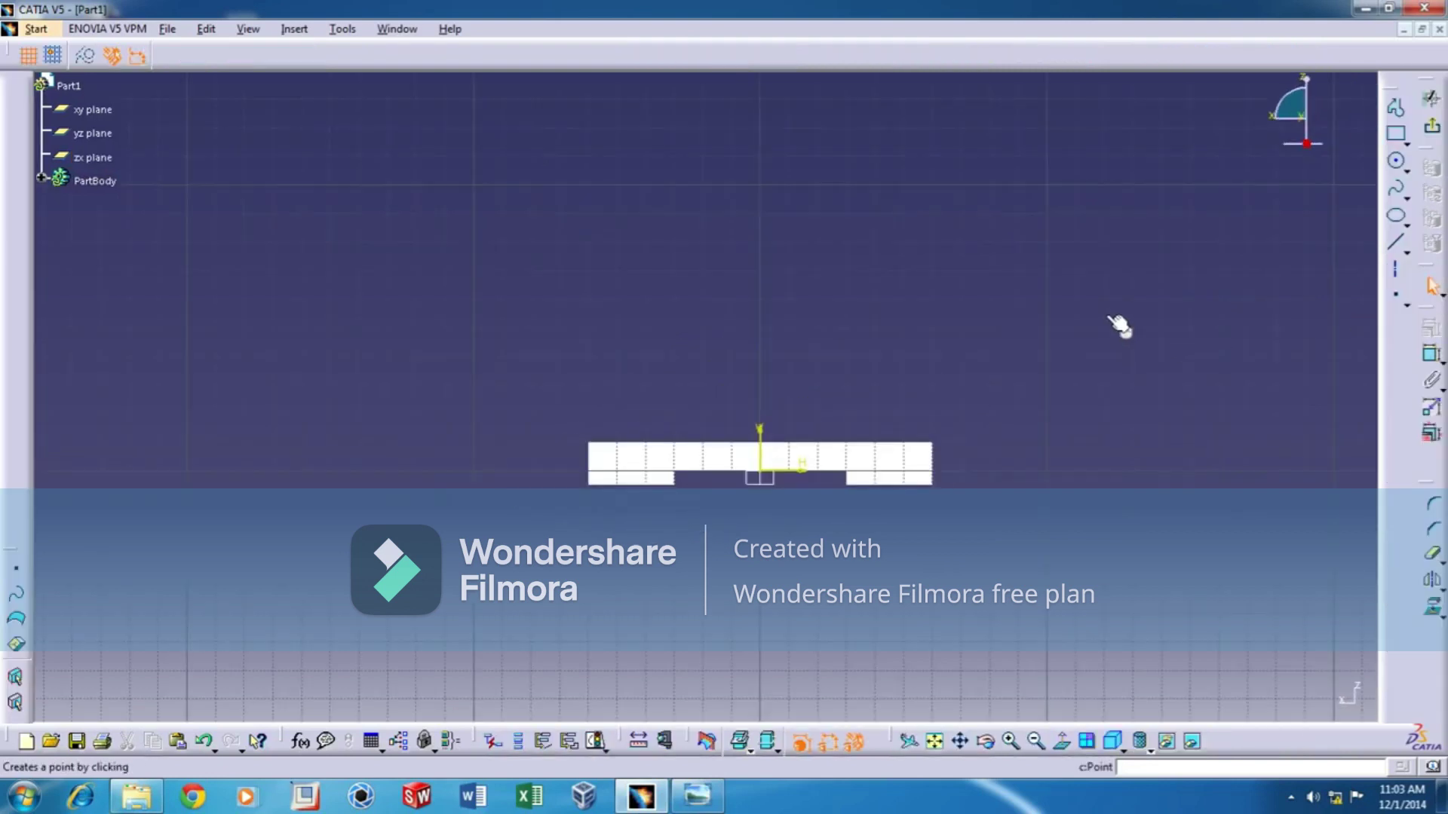
pyautogui.click(1395, 160)
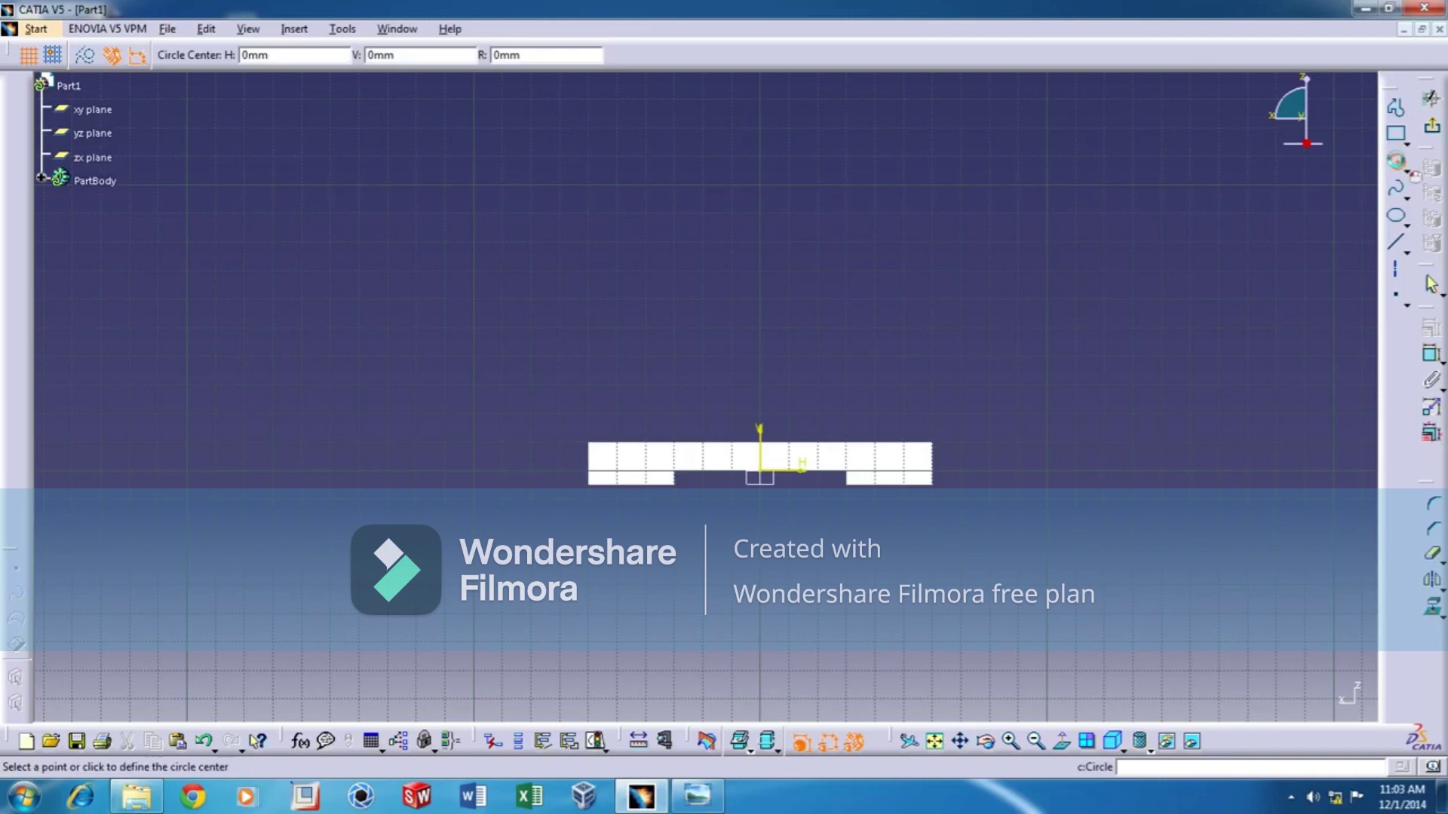
pyautogui.click(831, 327)
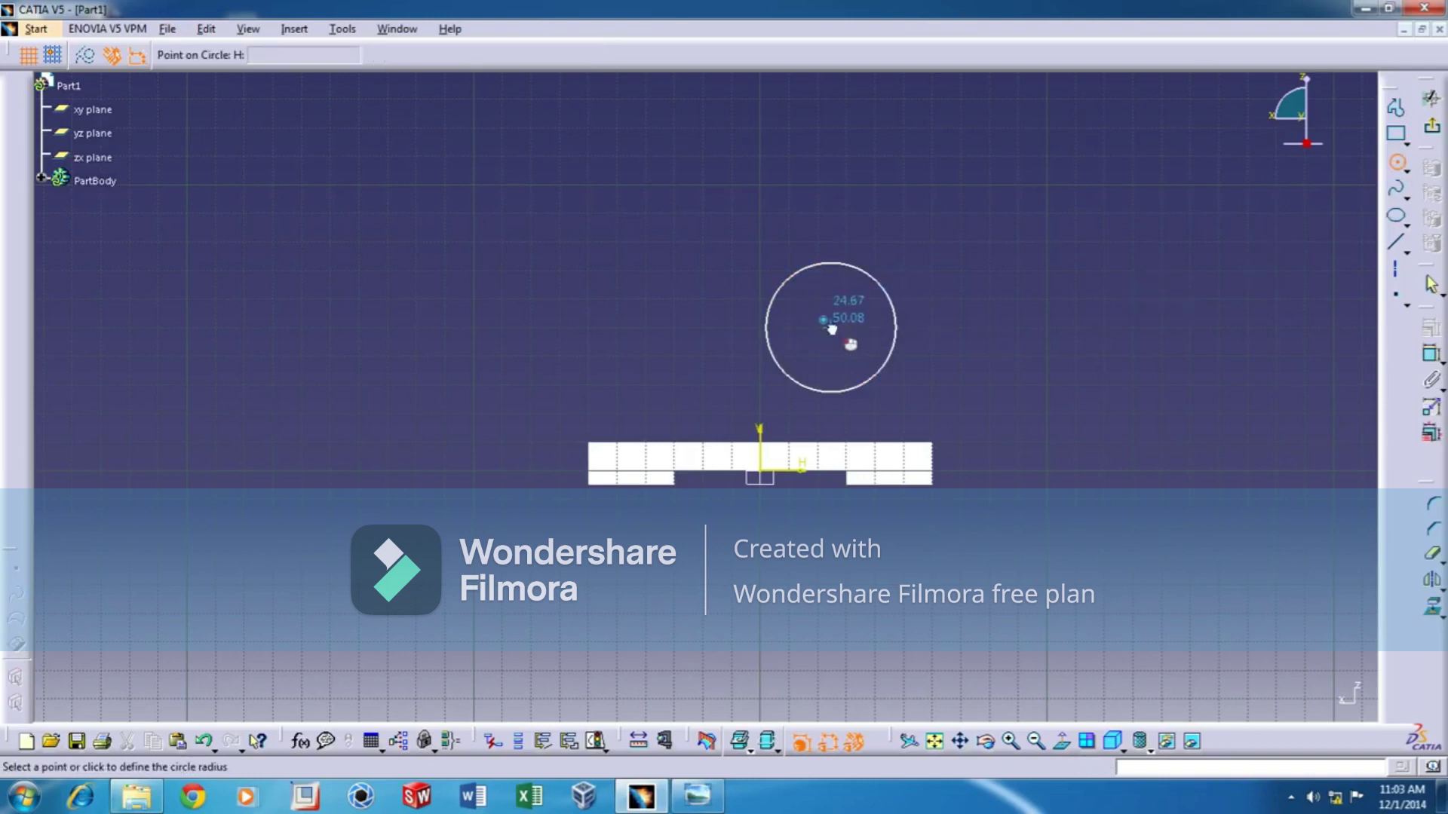
pyautogui.click(919, 294)
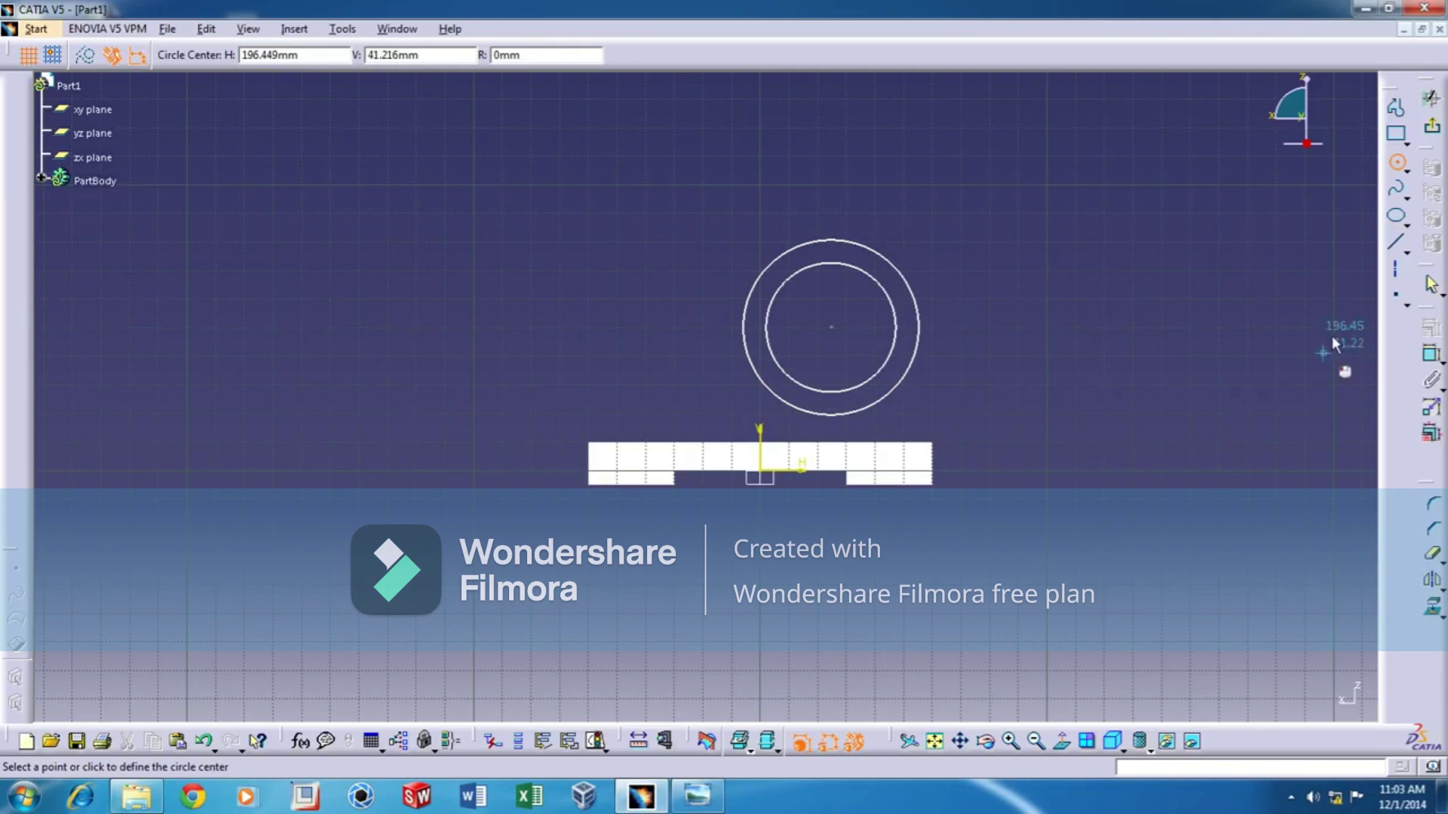
# - Draw a vertical axis about 40 mm long from the circles' centre down to the plate's upper edge
pyautogui.click(1396, 269)
pyautogui.click(836, 330)
pyautogui.click(832, 444)
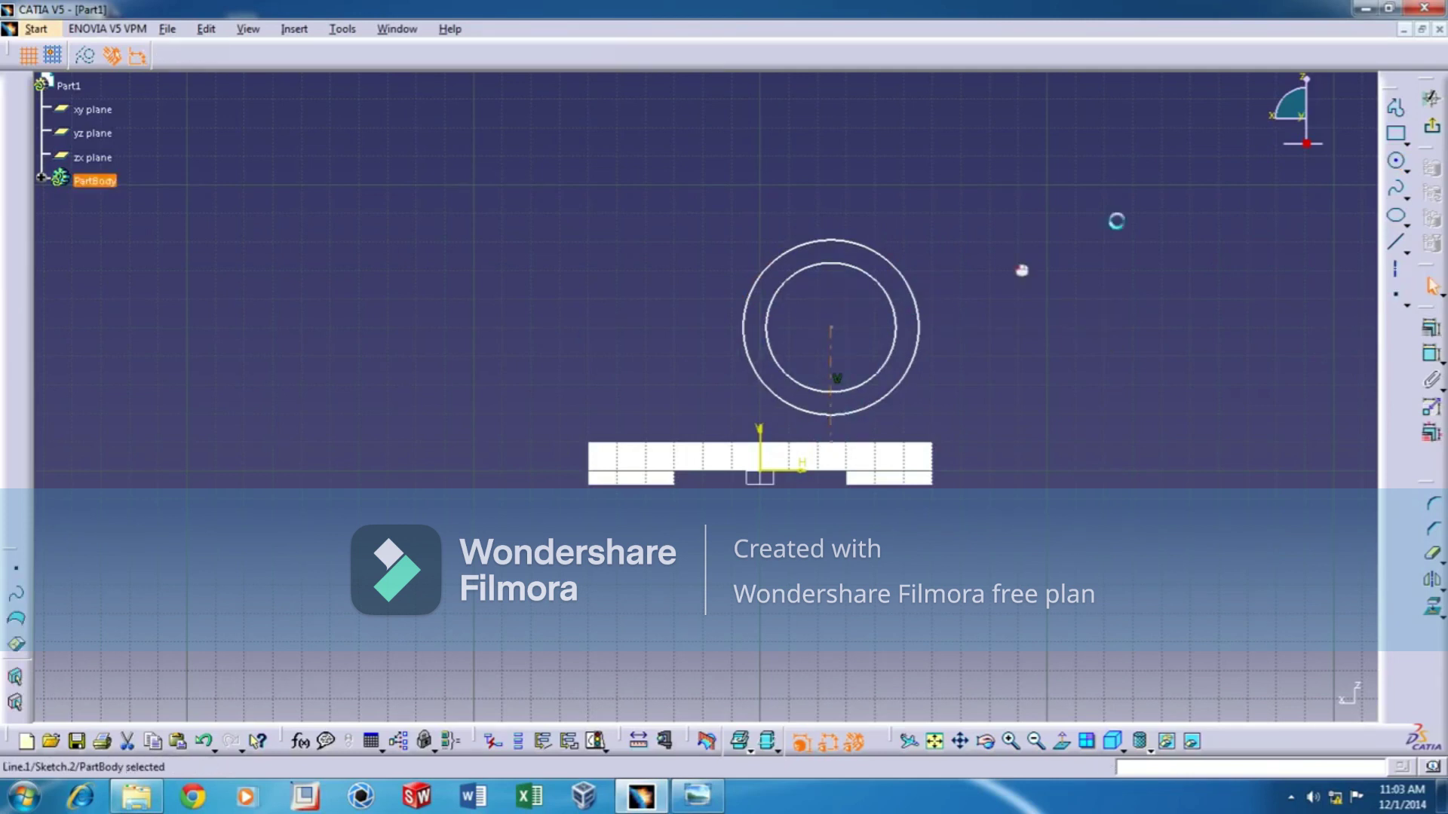
# - Draw a vertical web line from the outer circle down to the plate and mirror it about the vertical axis
pyautogui.click(1398, 252)
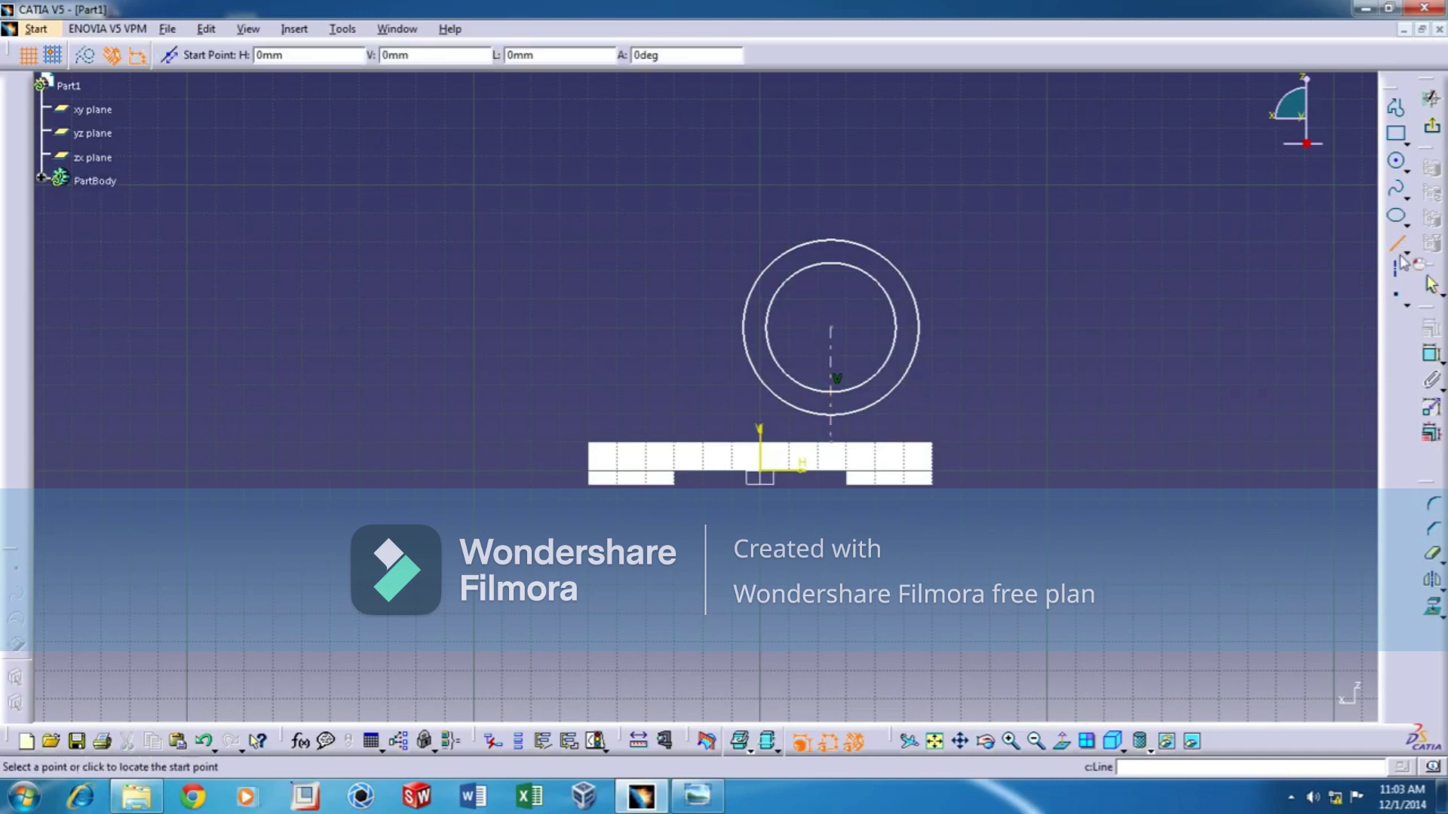
pyautogui.click(816, 413)
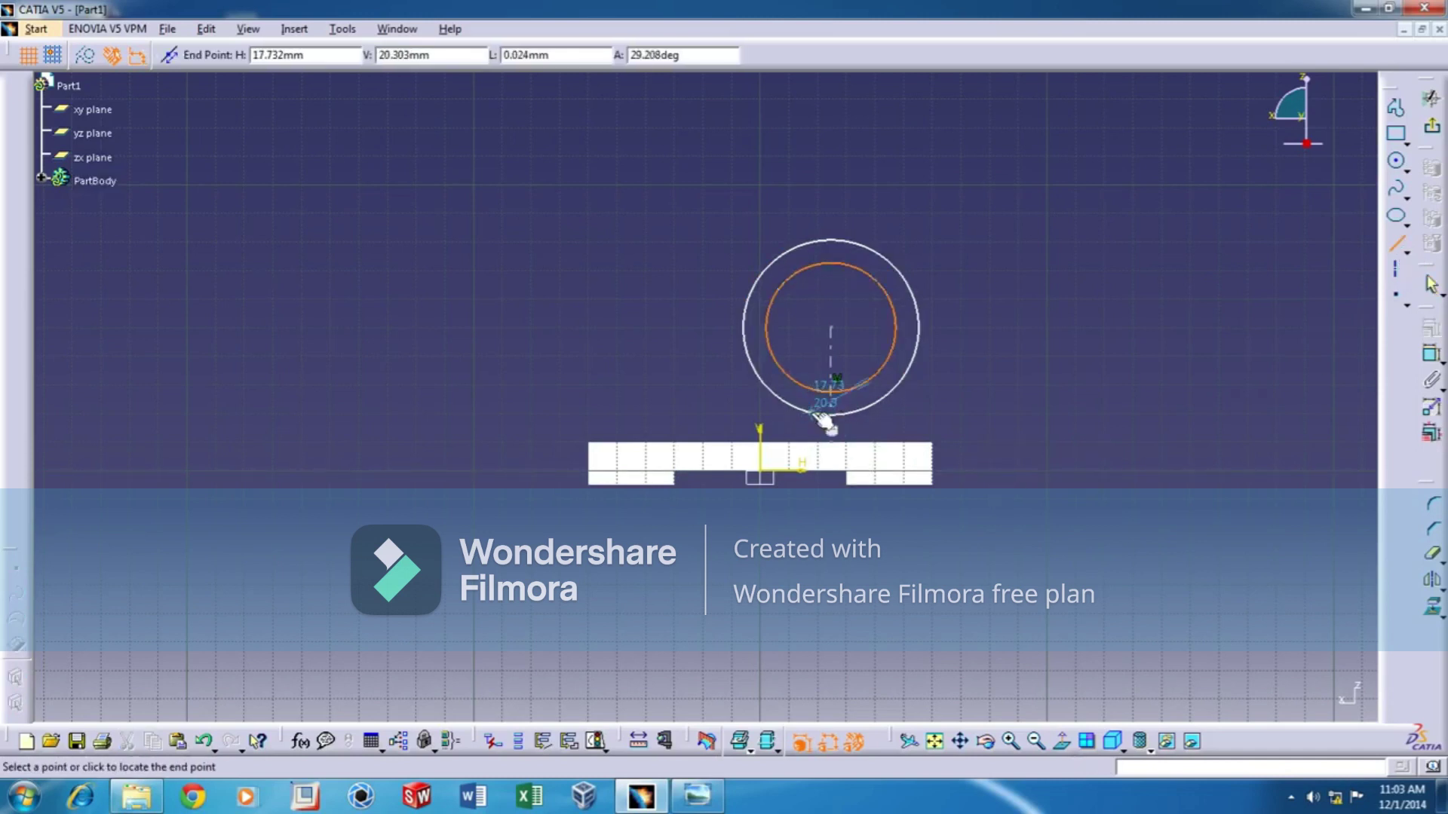
pyautogui.click(810, 442)
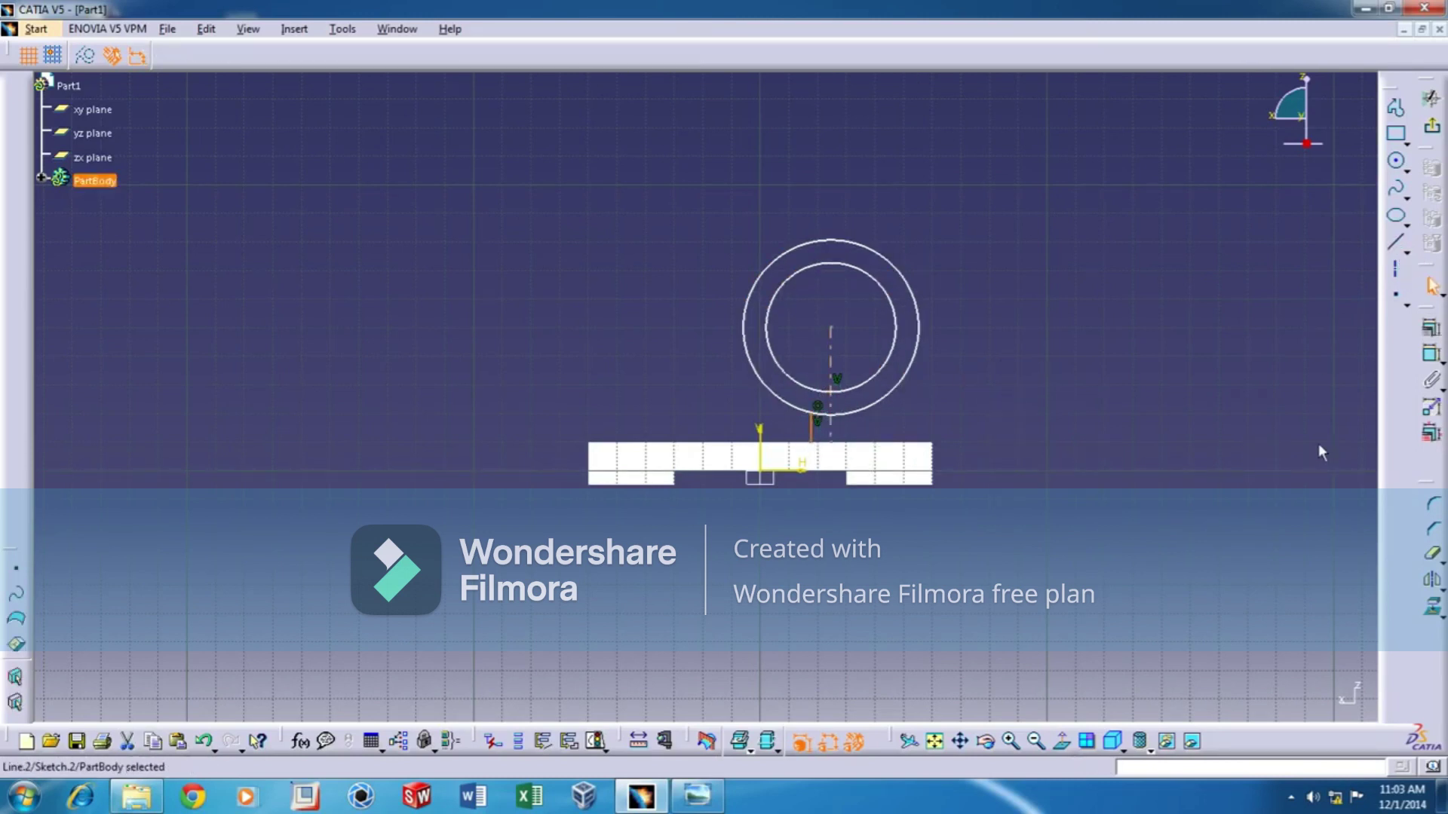
pyautogui.click(1432, 579)
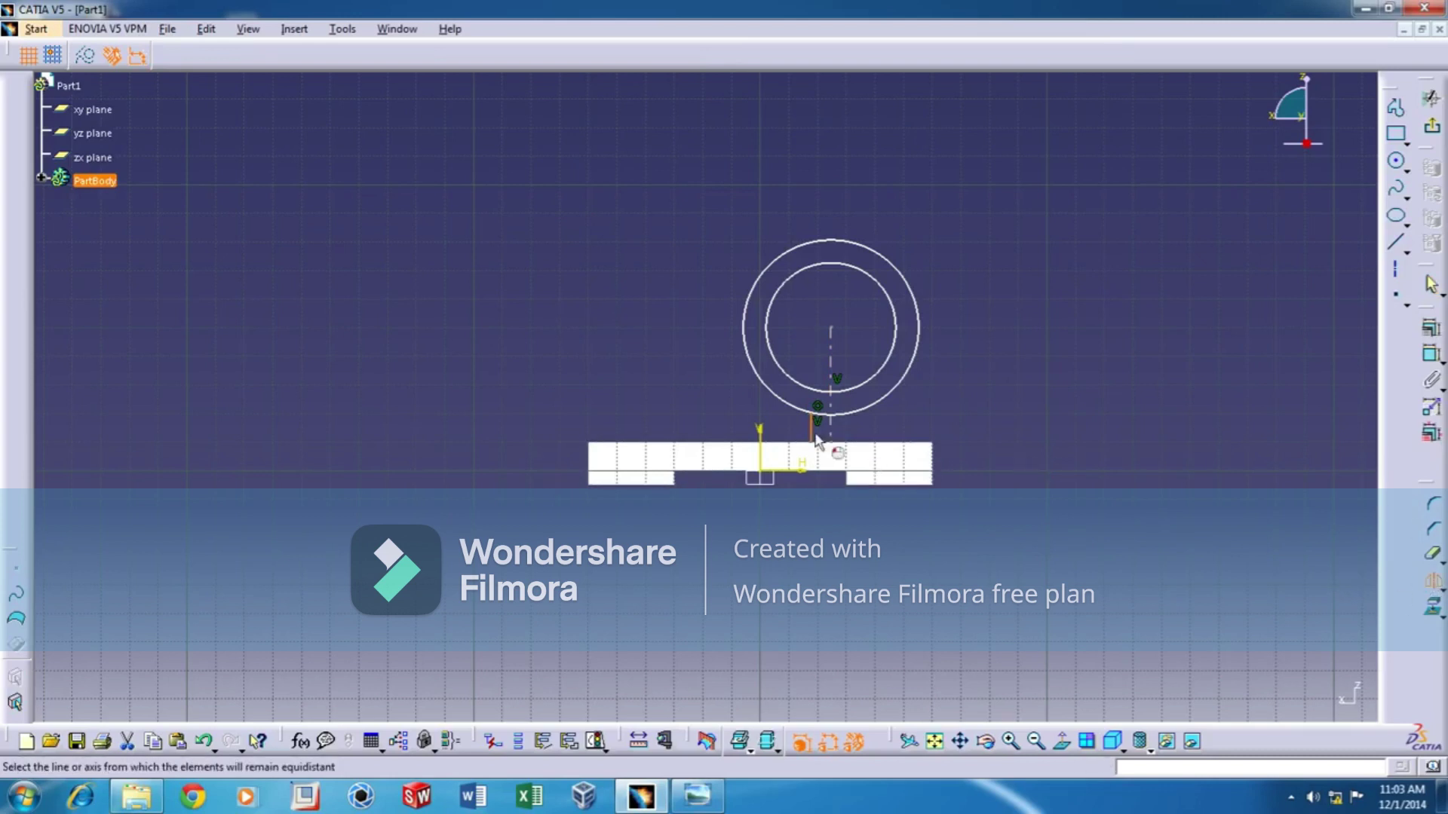
pyautogui.click(839, 427)
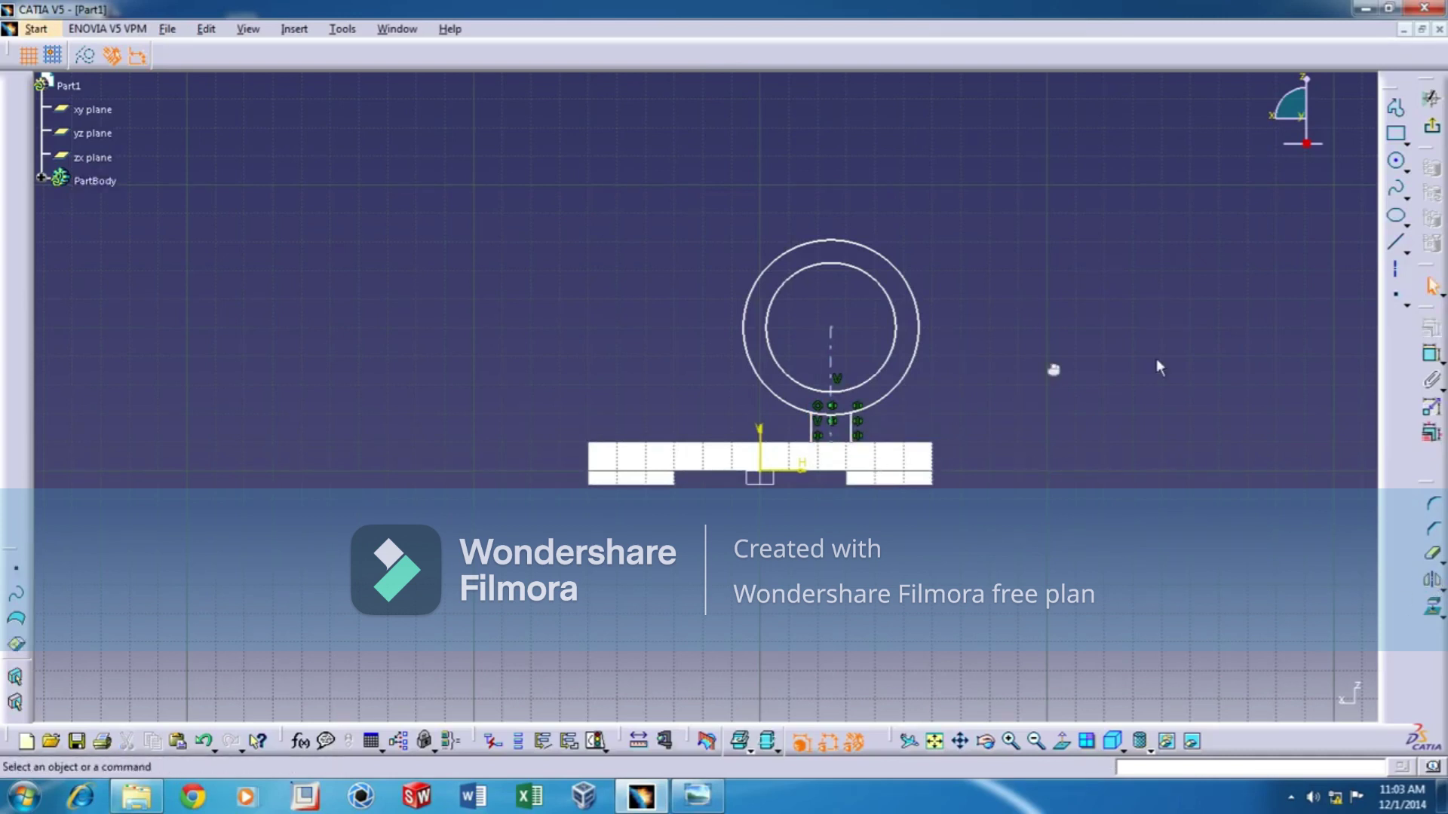
# - Trim the outer circle between the web lines and close the web's lower end with a horizontal line about 14 mm long
pyautogui.click(1431, 555)
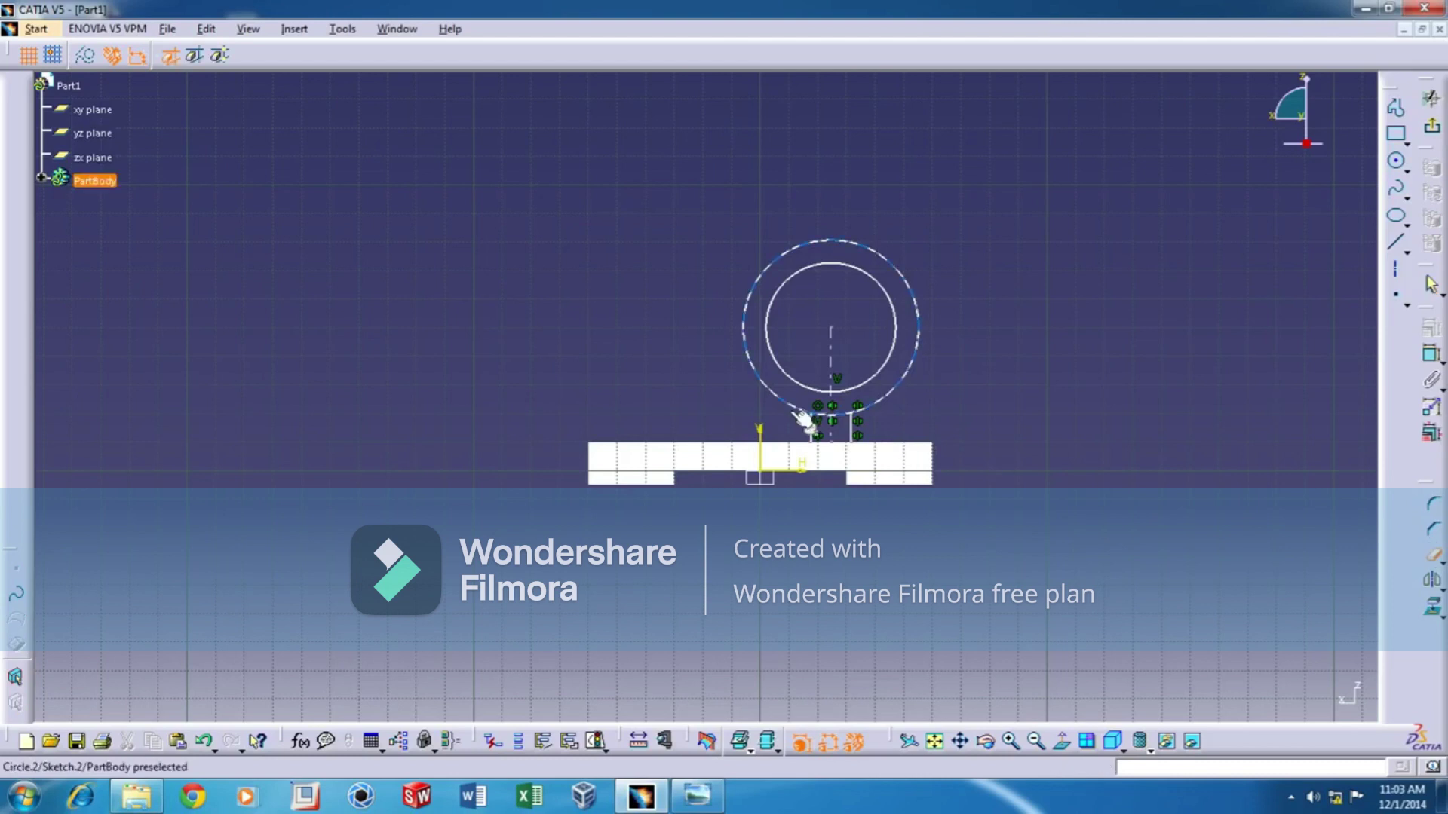
pyautogui.click(852, 417)
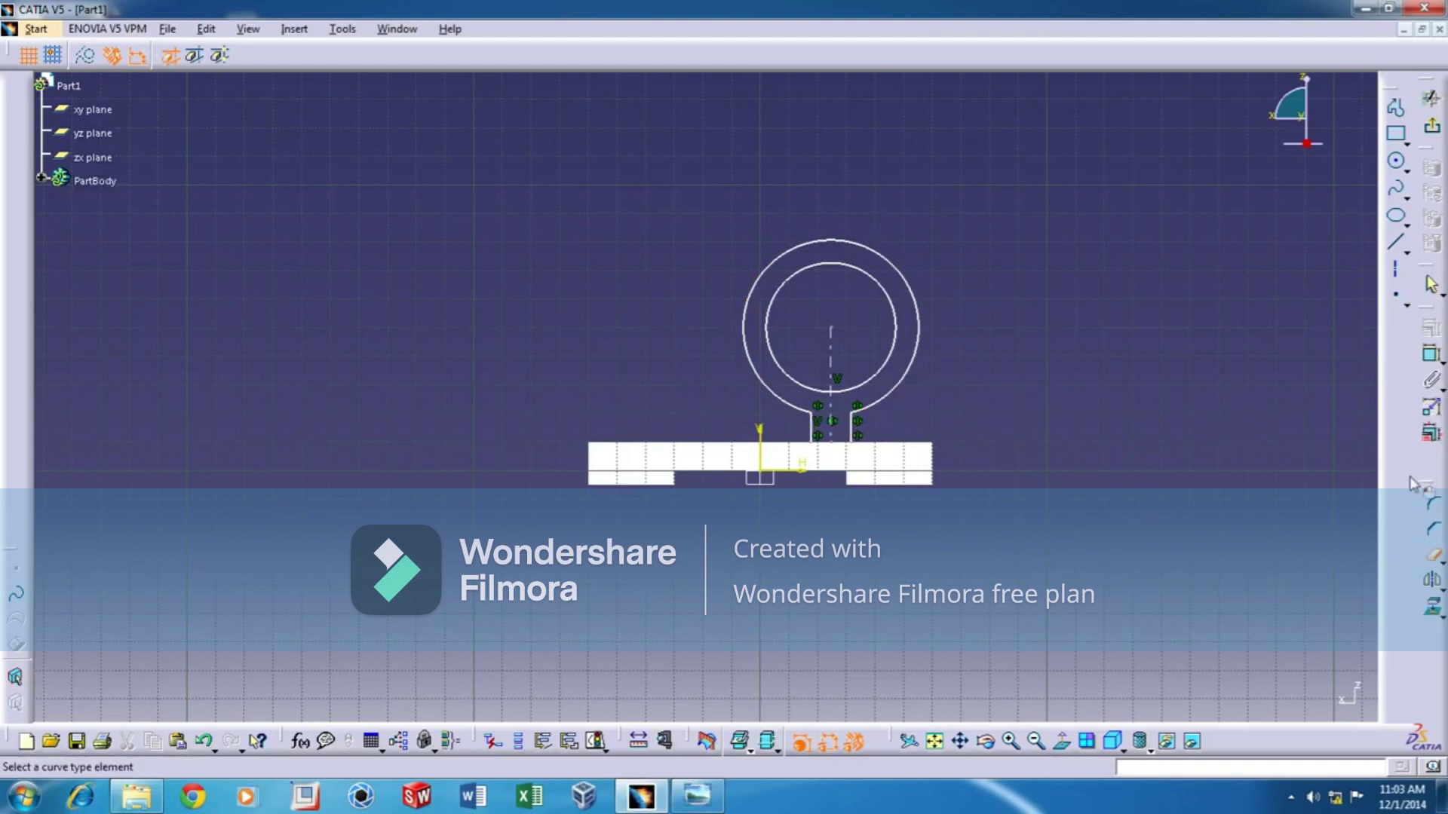
pyautogui.click(1396, 261)
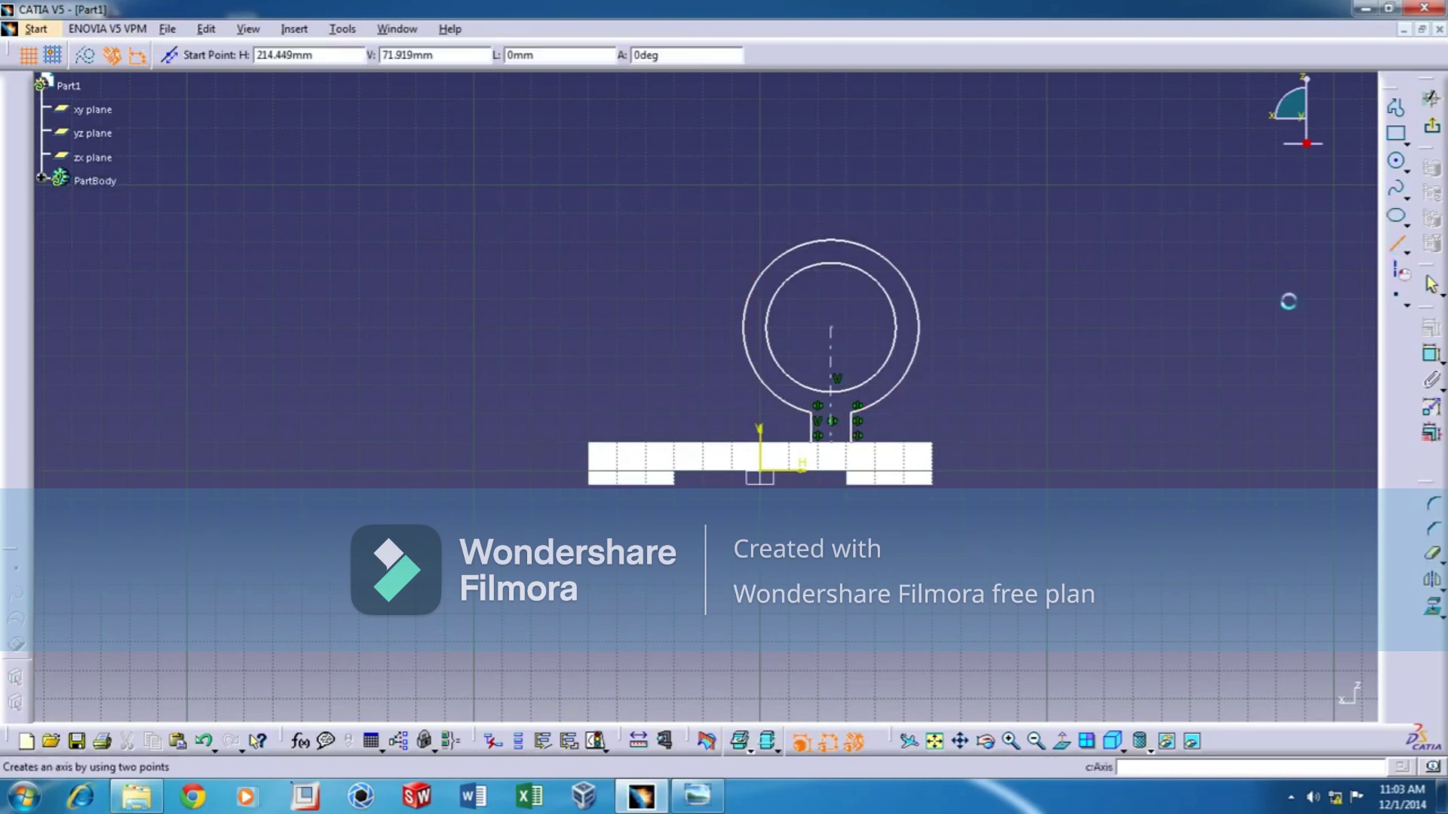
pyautogui.click(830, 451)
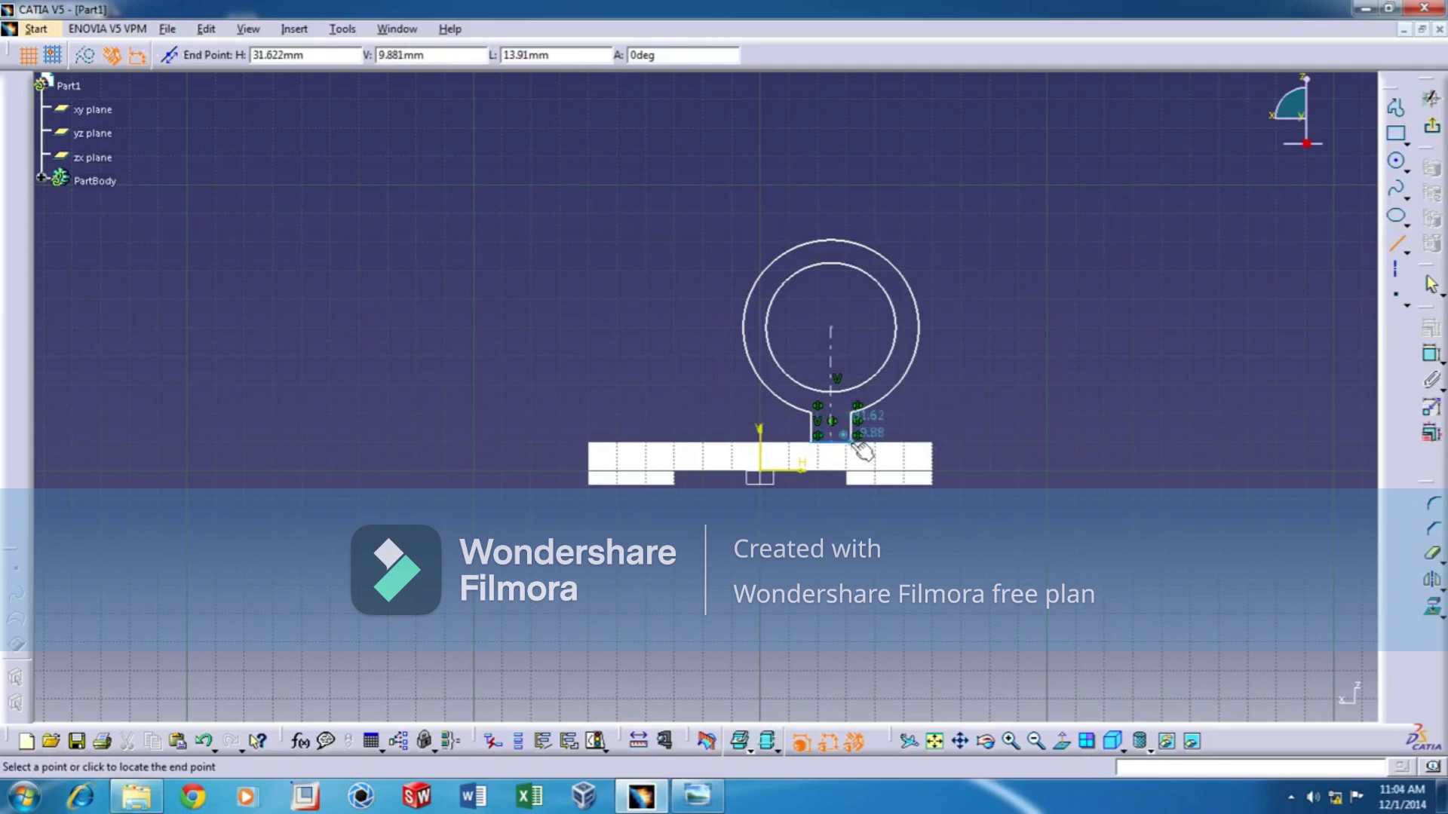
pyautogui.click(855, 444)
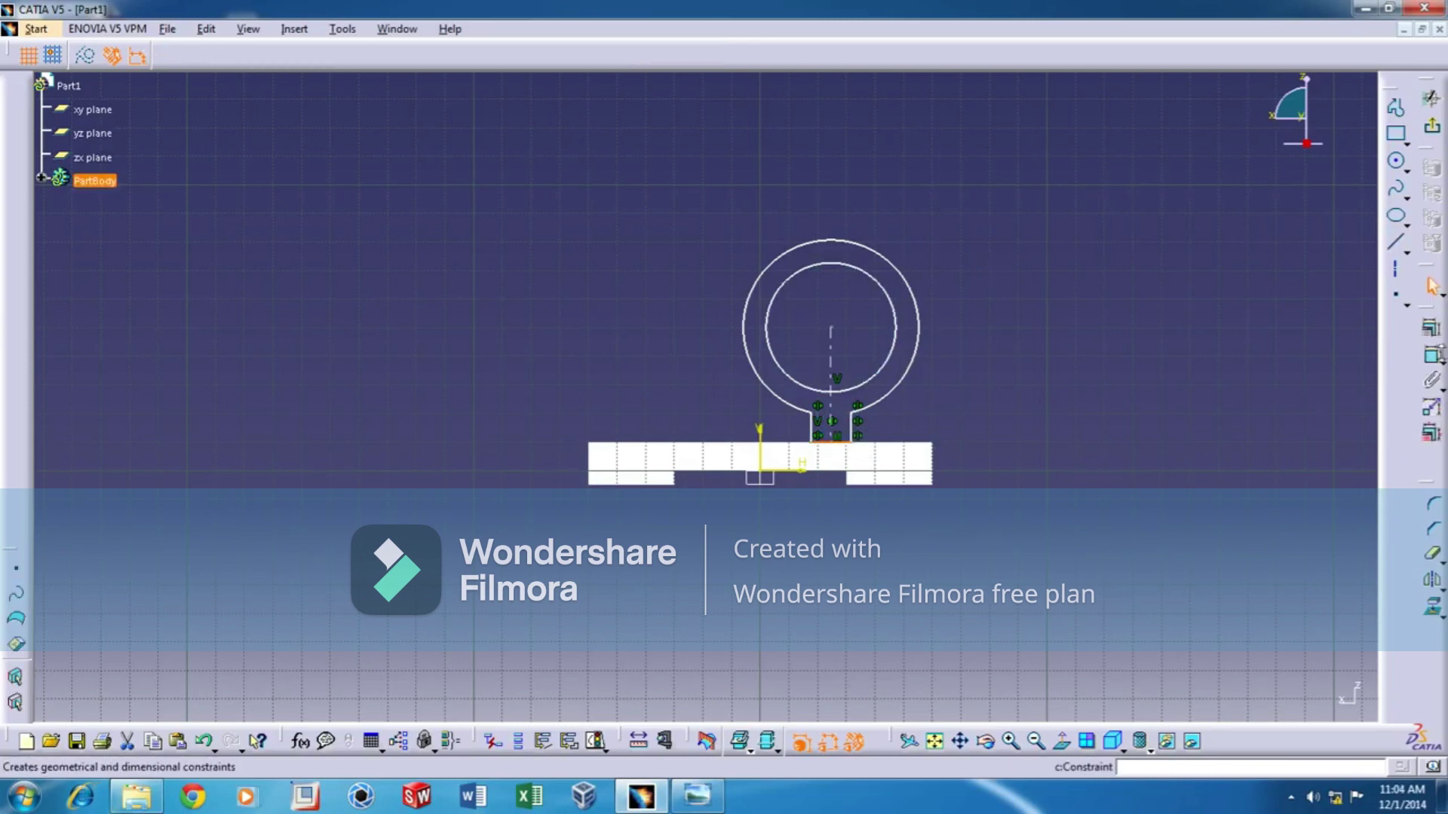
# - Dimension the web's width, the outer circle's radius and the inner circle's diameter
pyautogui.click(1430, 356)
pyautogui.click(812, 426)
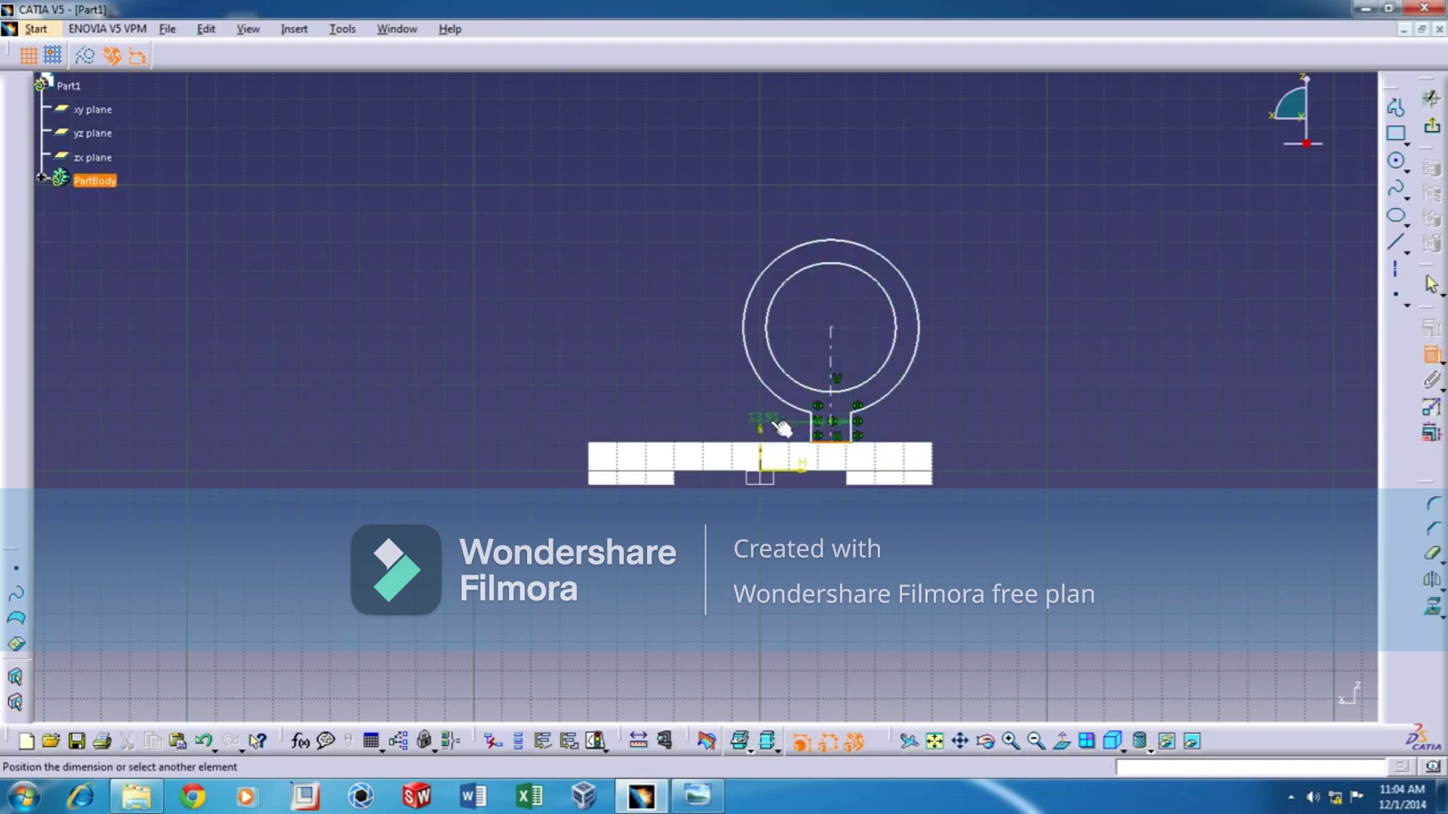
pyautogui.click(926, 420)
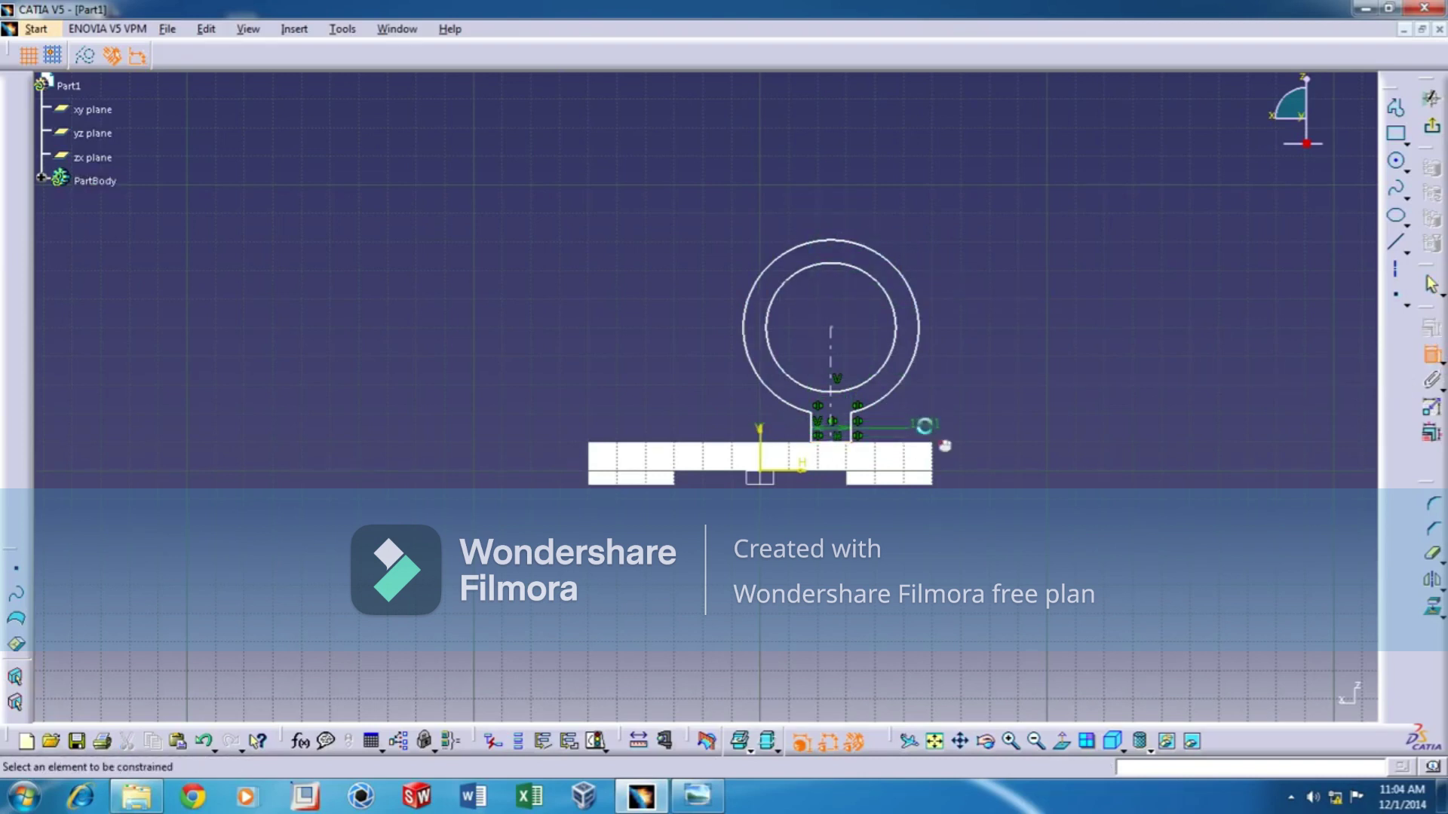
pyautogui.click(888, 255)
pyautogui.click(788, 279)
pyautogui.click(693, 264)
# - Dimension the vertical axis's length and its horizontal distance from the plate's left edge
pyautogui.click(841, 355)
pyautogui.click(1010, 370)
pyautogui.click(827, 411)
pyautogui.click(590, 456)
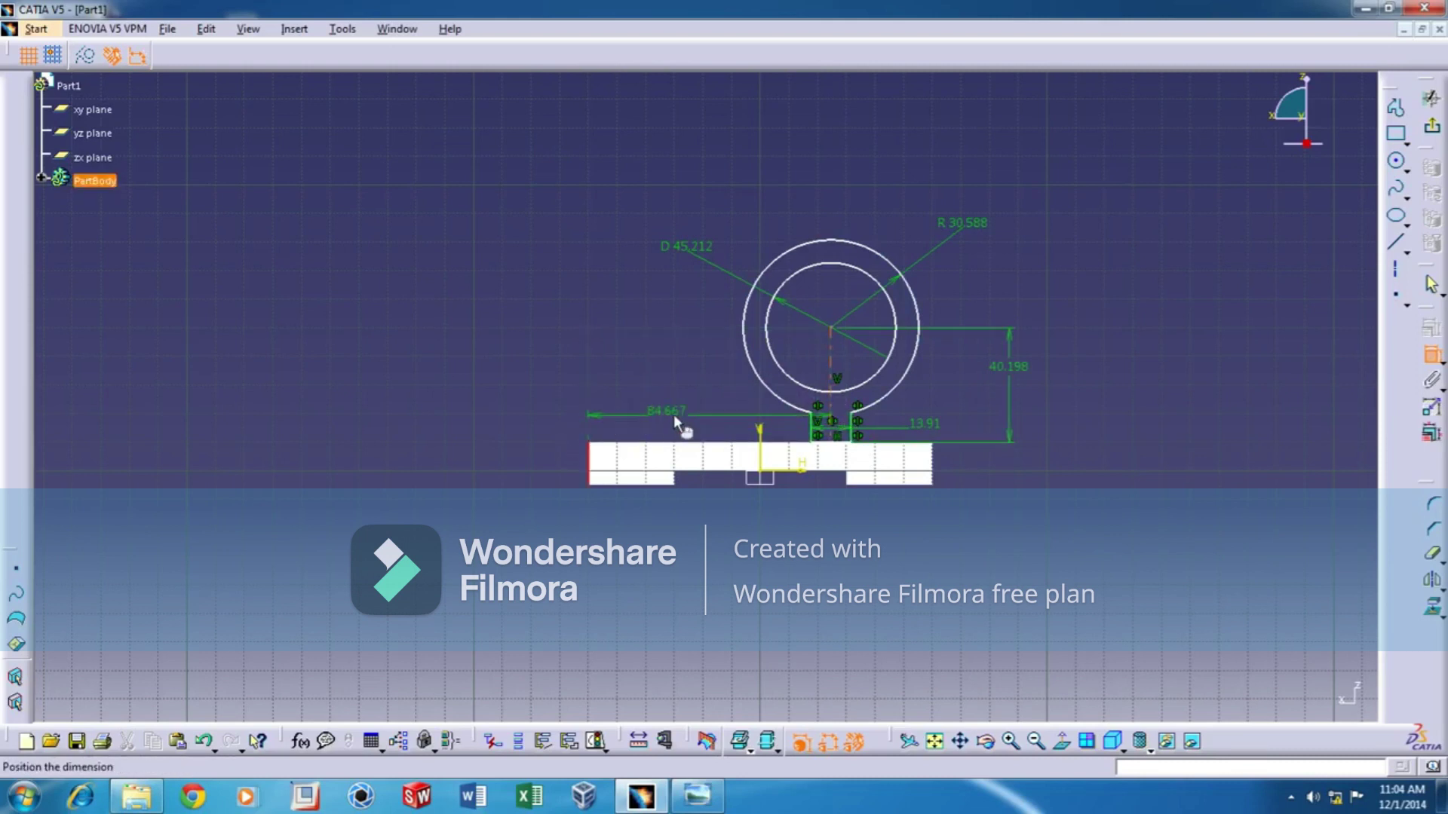
pyautogui.click(694, 433)
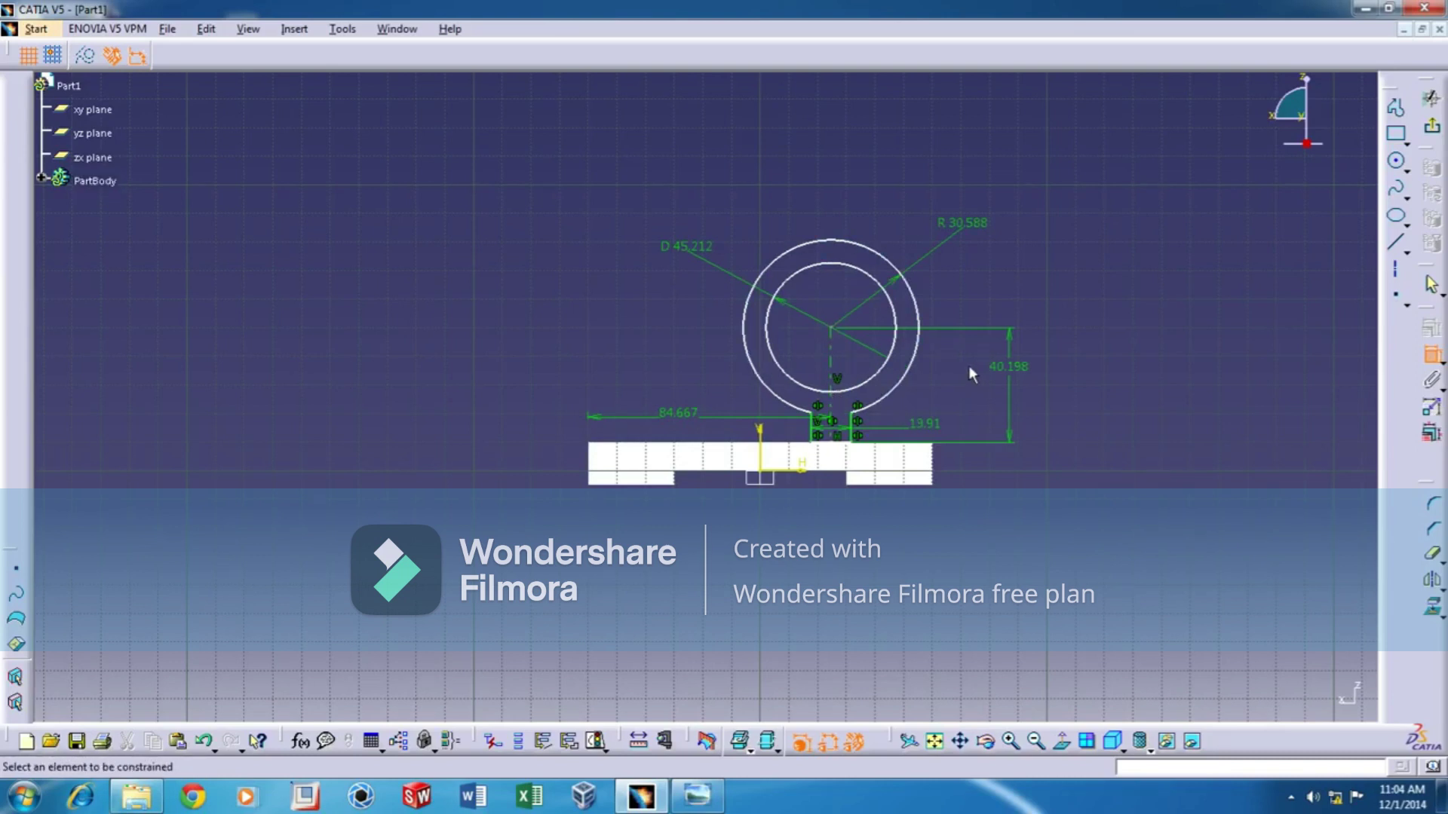
# - Constrain the web's bottom line to be coincident with the base plate's upper edge
pyautogui.keyDown('ctrl'); pyautogui.moveTo(972, 370); pyautogui.dragTo(1086, 278, button='middle'); pyautogui.keyUp('ctrl')
pyautogui.click(997, 494)
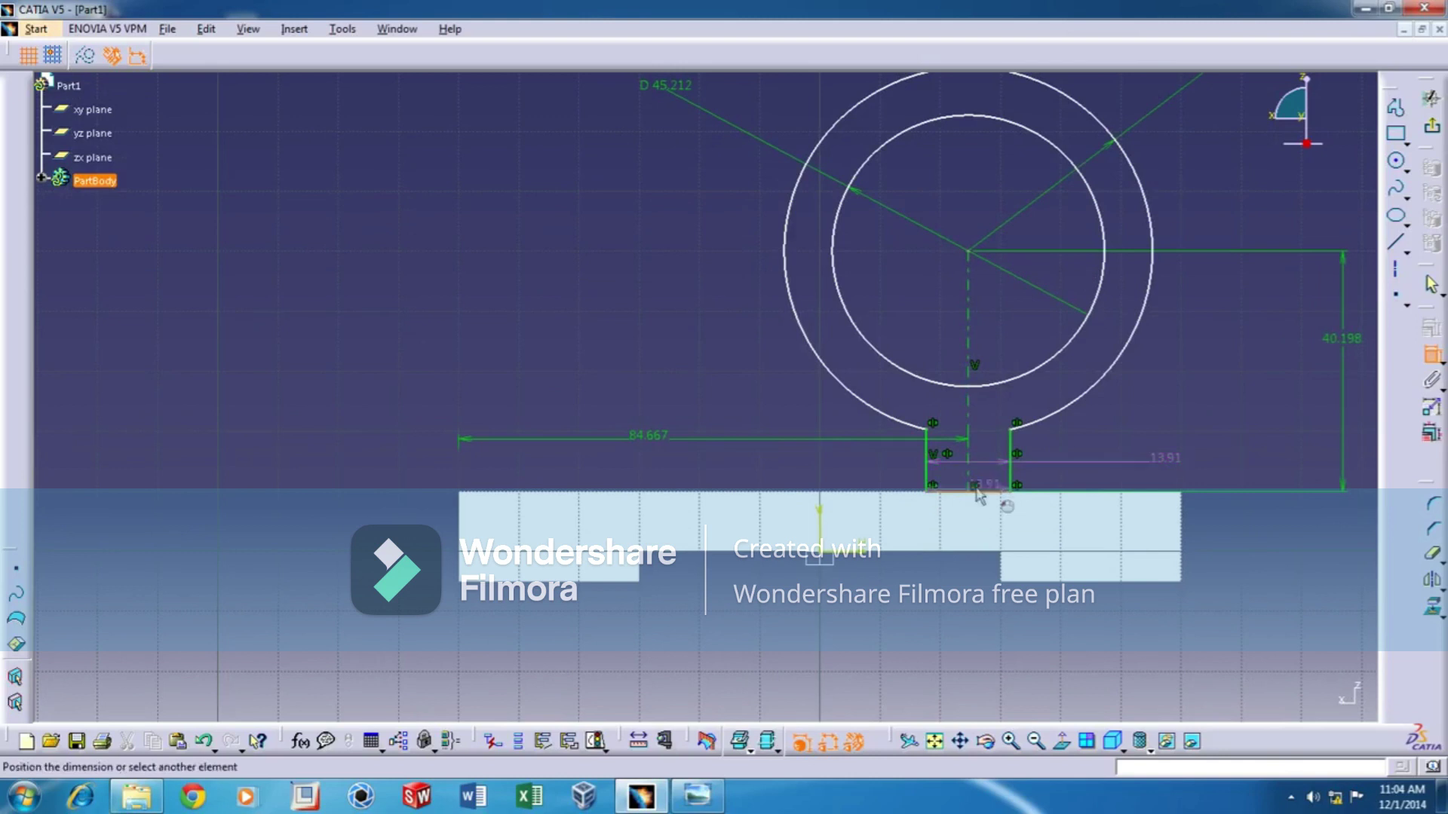
pyautogui.rightClick(832, 492)
pyautogui.click(860, 609)
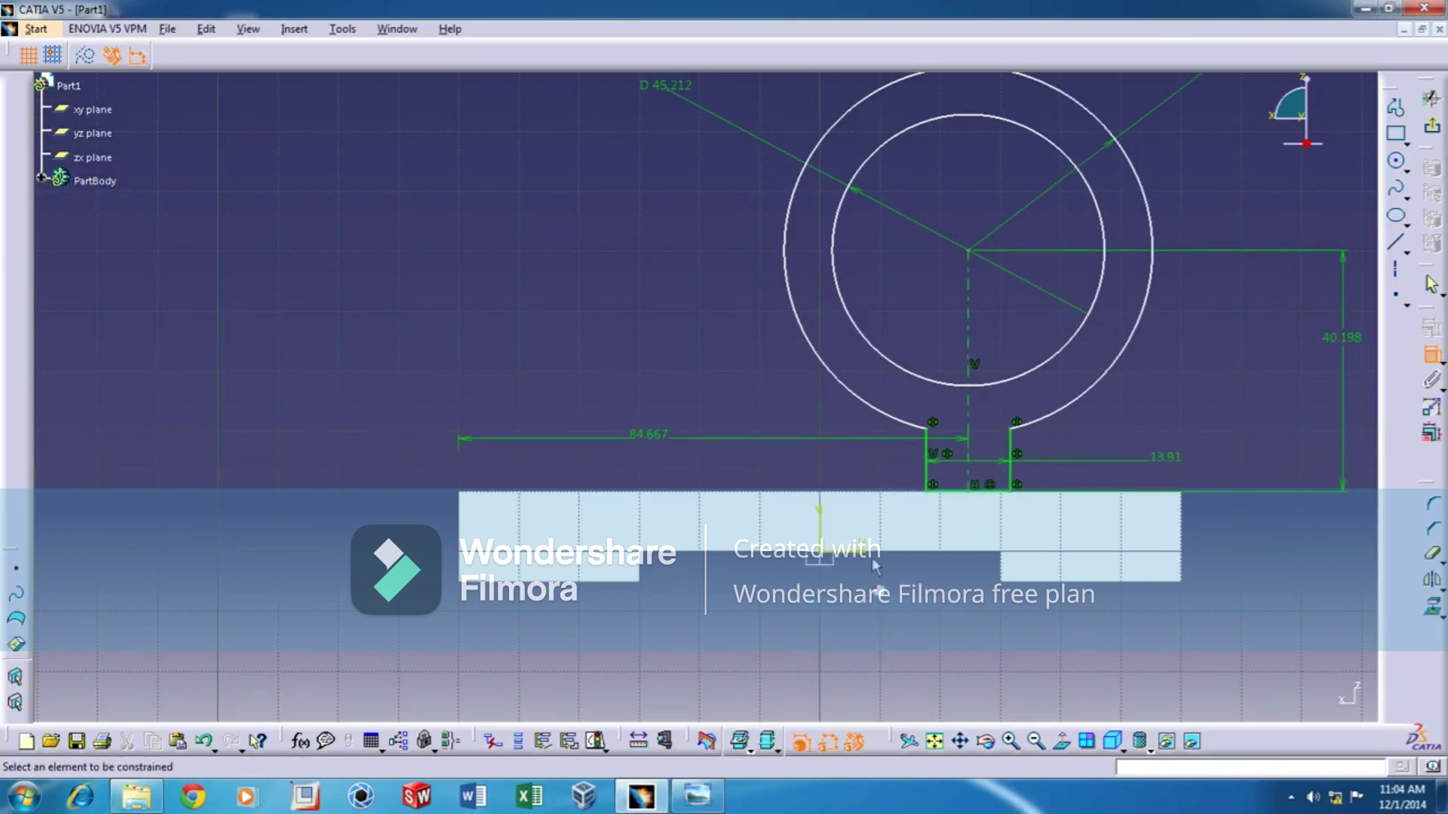
# - Set the outer circle's radius to 35 mm and the inner circle's diameter to 50 mm
pyautogui.moveTo(1109, 336)
pyautogui.mouseDown(button='middle')
pyautogui.moveTo(1118, 359)
pyautogui.moveTo(1010, 417)
pyautogui.mouseUp(button='middle')
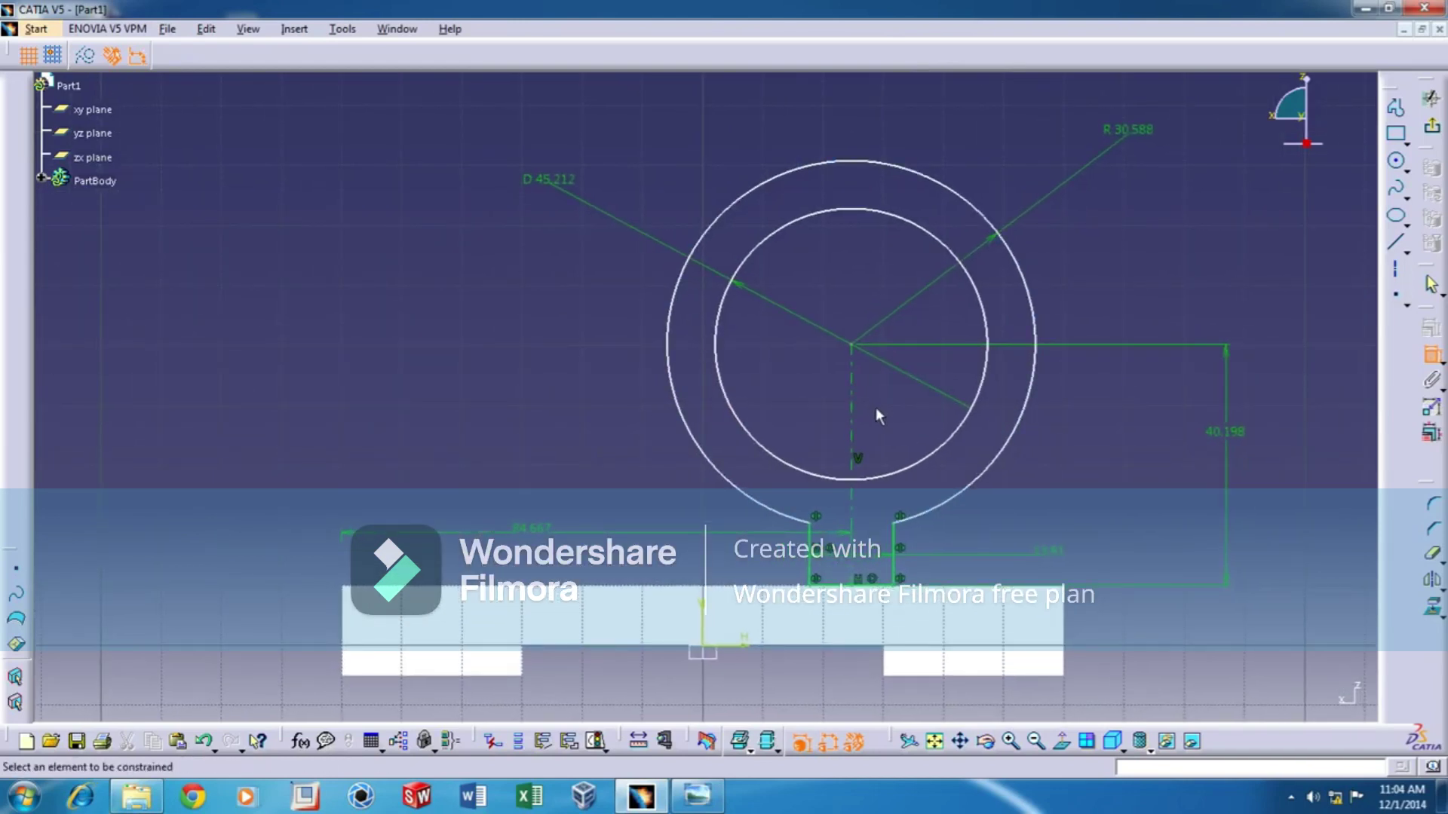
pyautogui.doubleClick(1131, 130)
pyautogui.write('35')
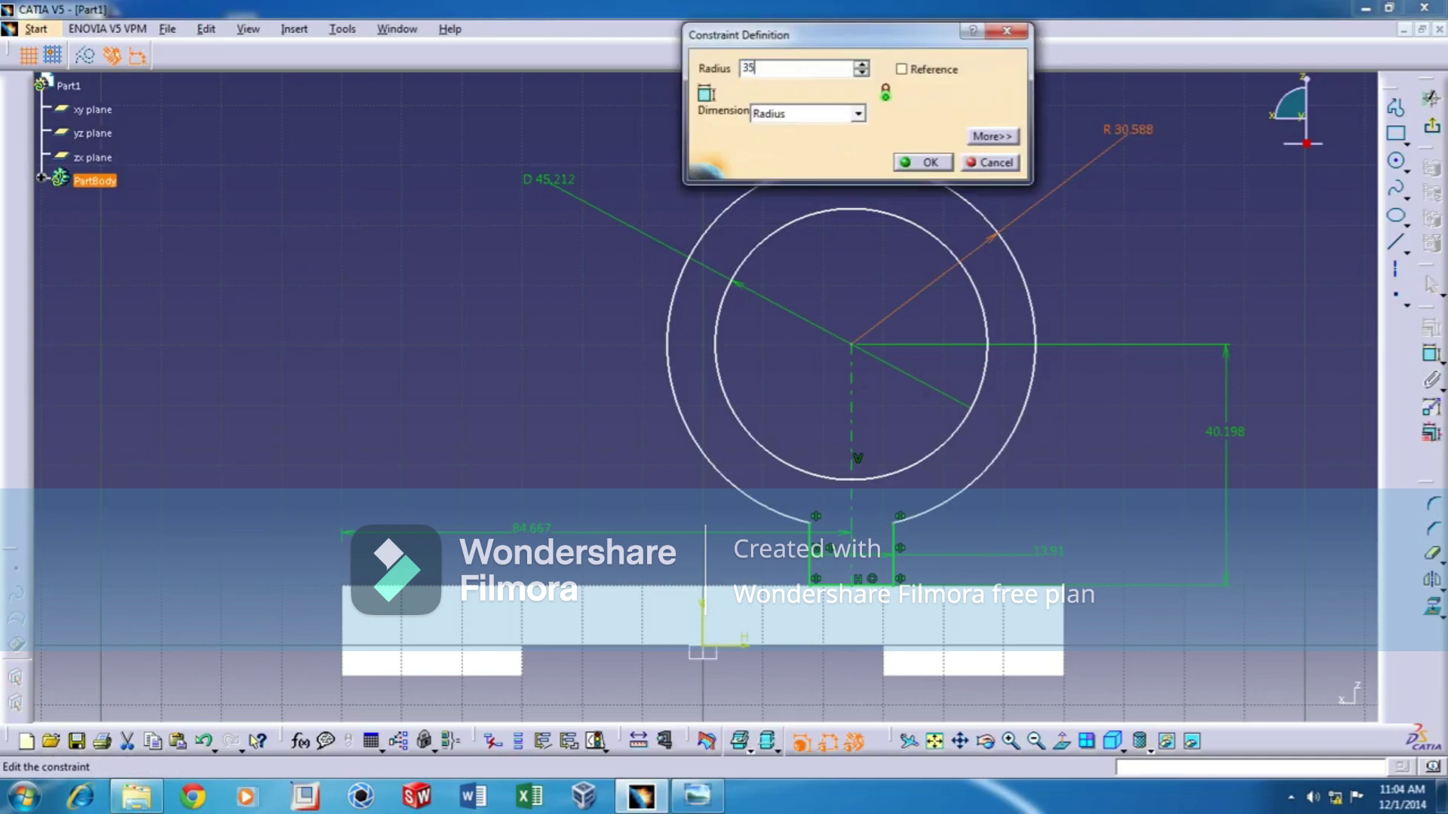
pyautogui.press('Return')
pyautogui.doubleClick(553, 149)
pyautogui.write('50')
pyautogui.press('Return')
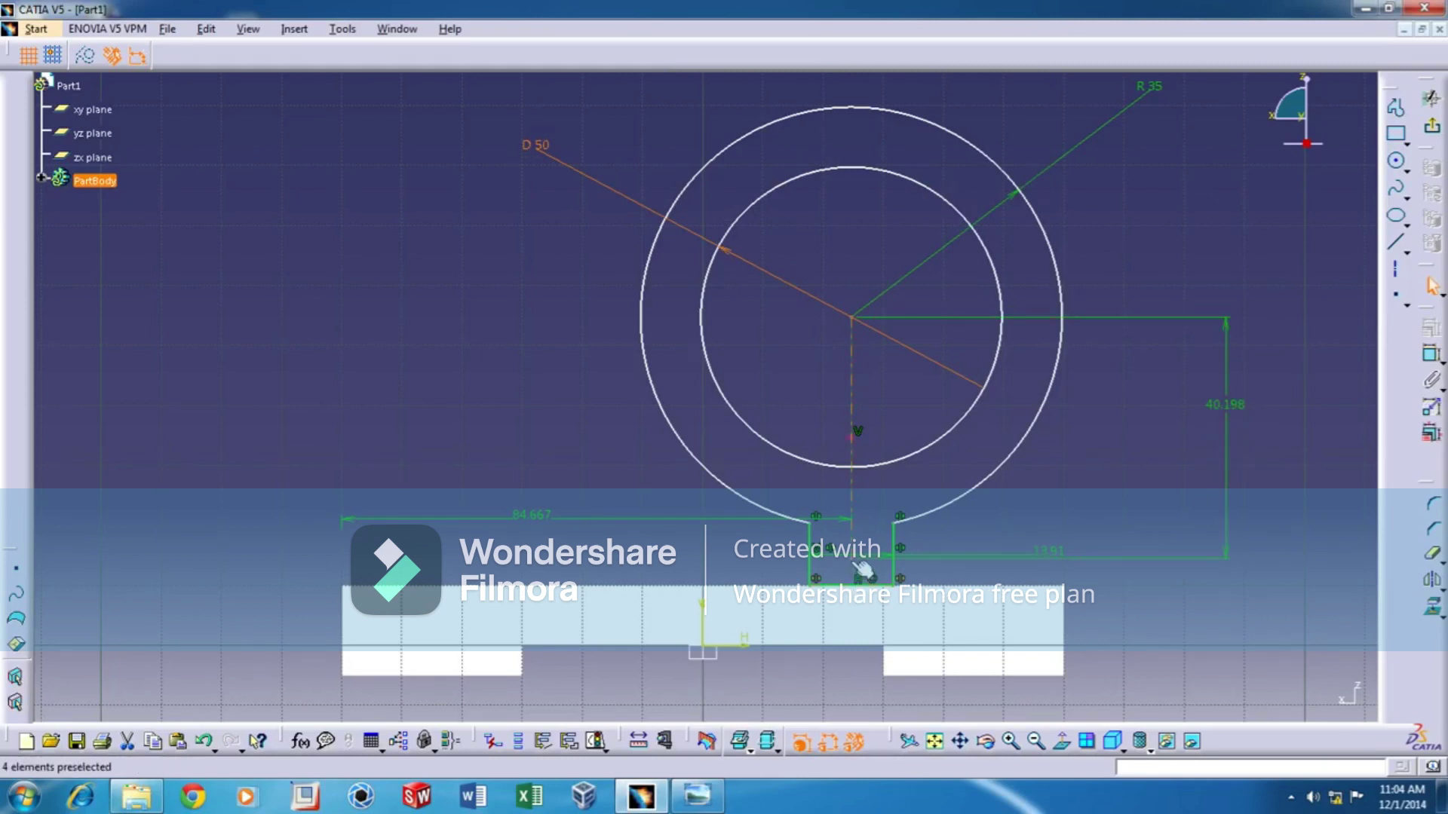
# - Constrain the vertical axis's lower endpoint to be coincident with the web's bottom line
pyautogui.click(1432, 354)
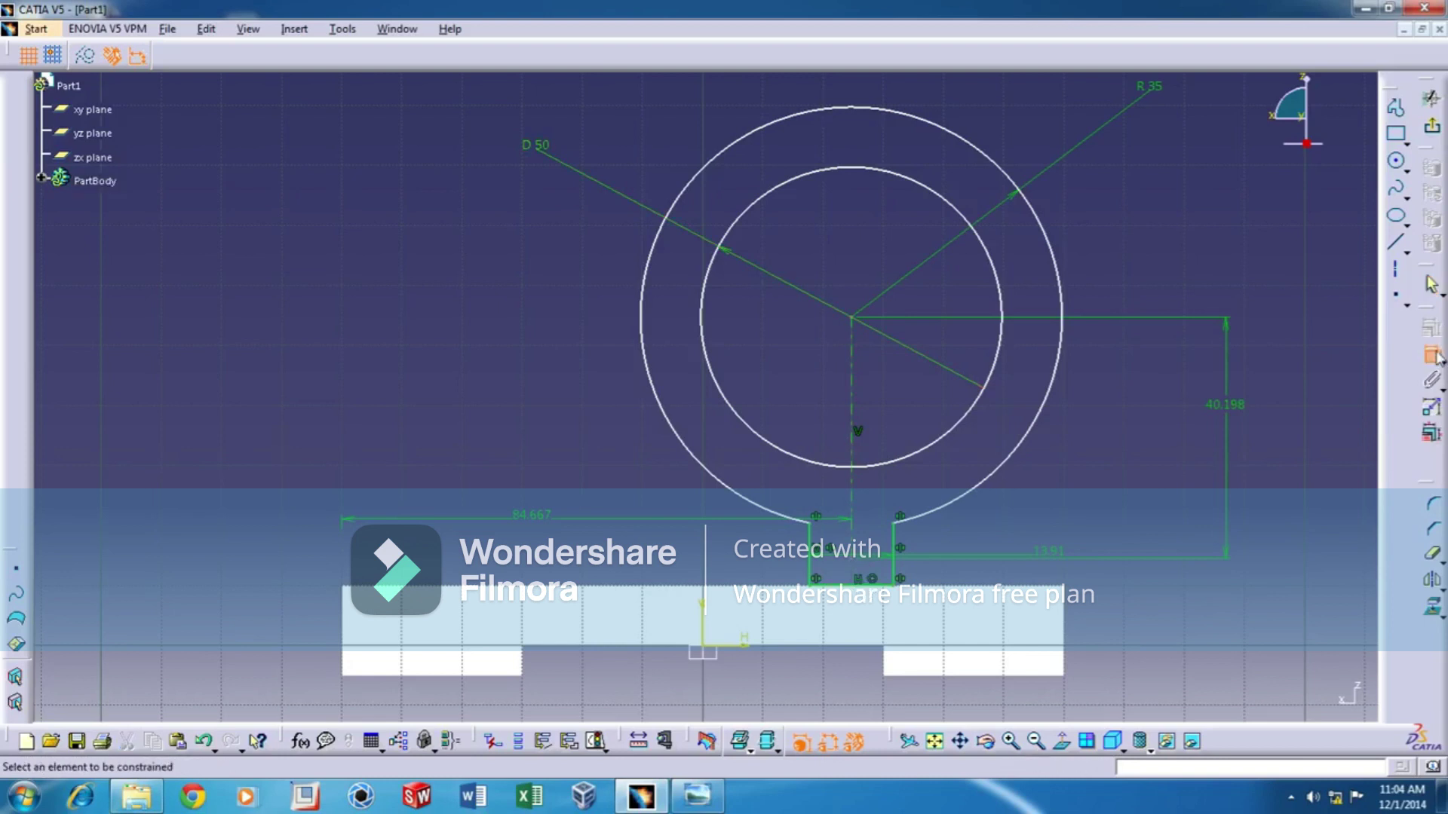
pyautogui.click(853, 561)
pyautogui.click(845, 585)
pyautogui.rightClick(1155, 603)
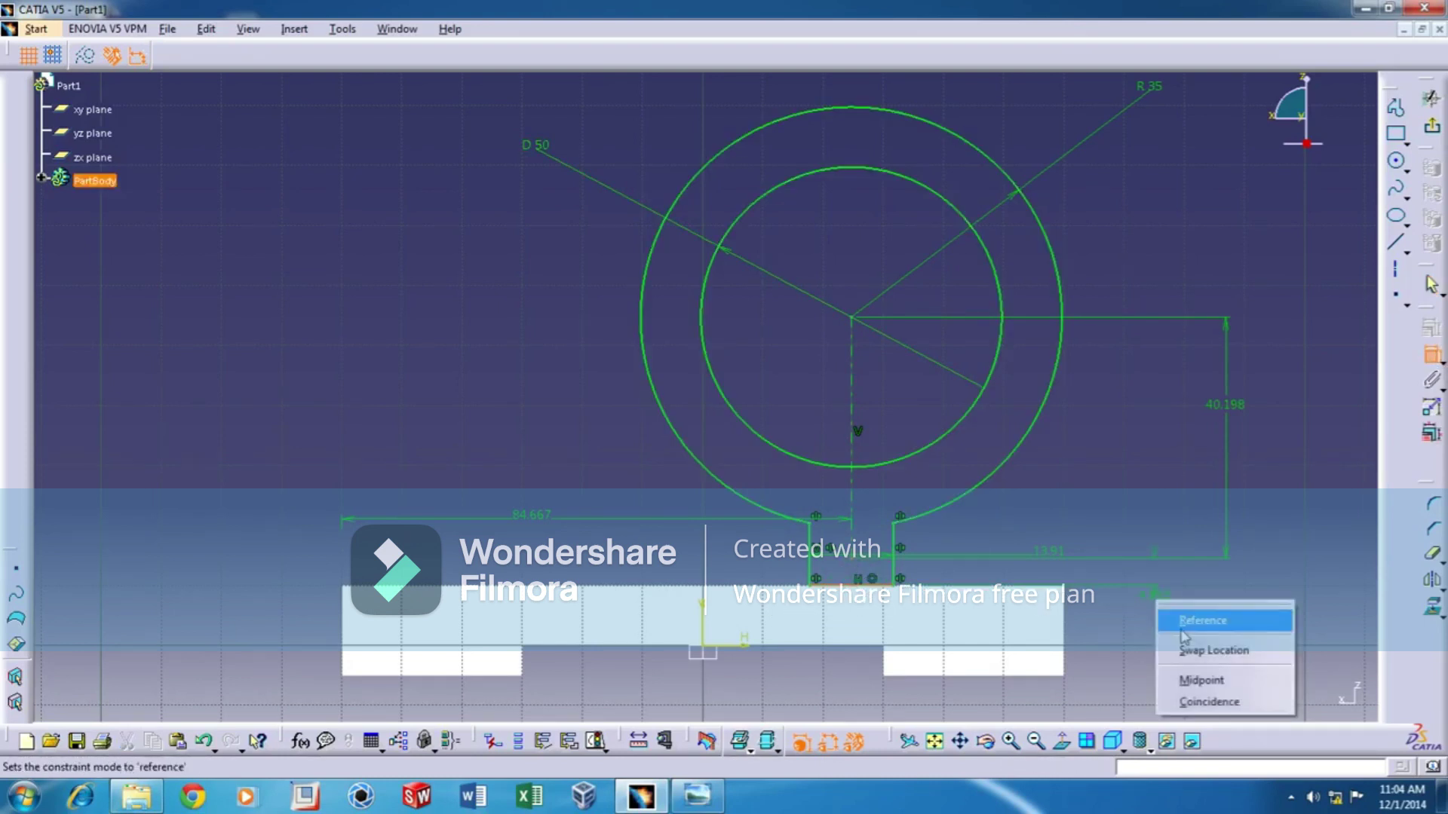
pyautogui.click(1215, 700)
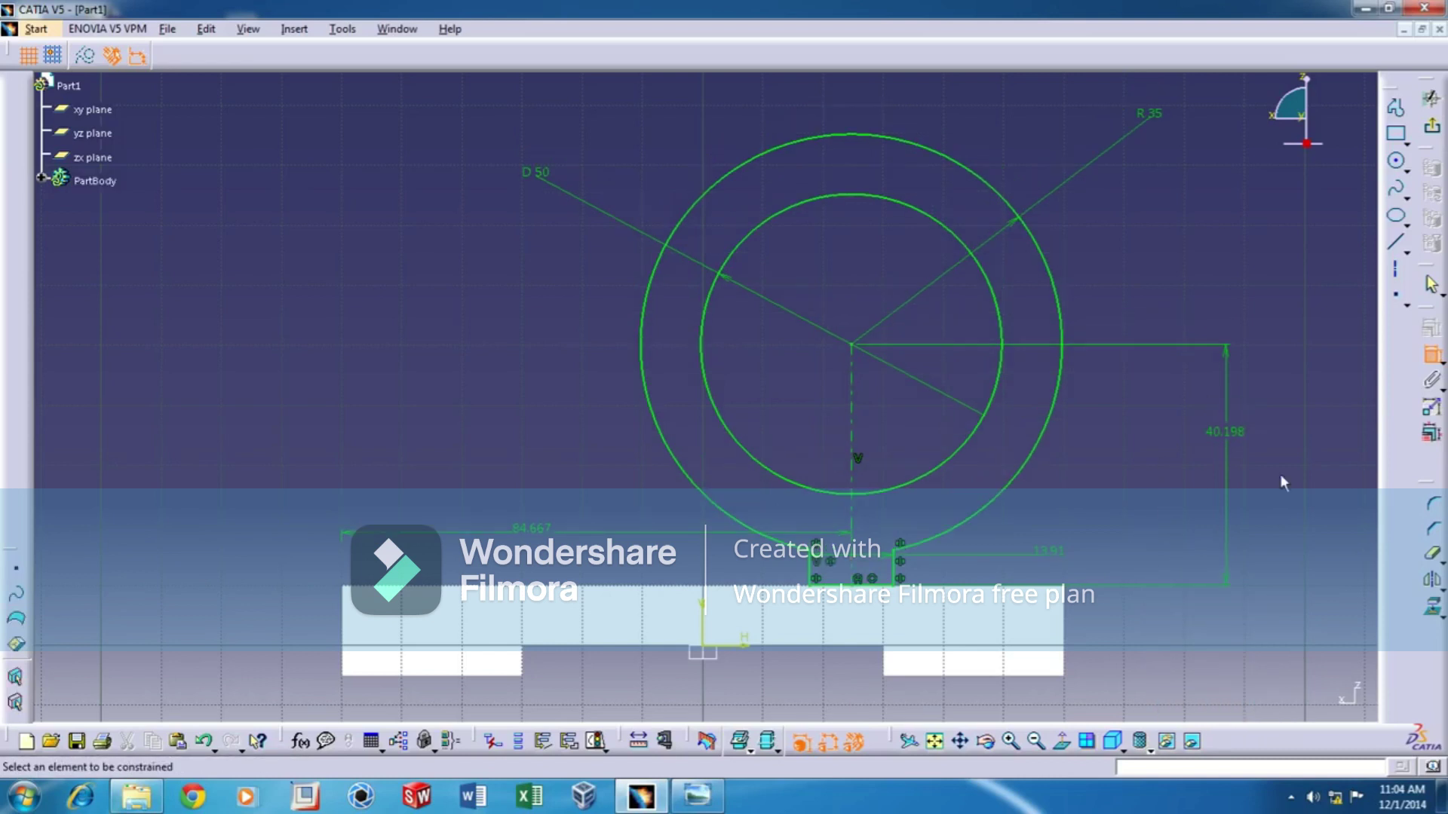
# - Set the circle centre's height above the base plate to 60 mm
pyautogui.doubleClick(1224, 431)
pyautogui.write('60')
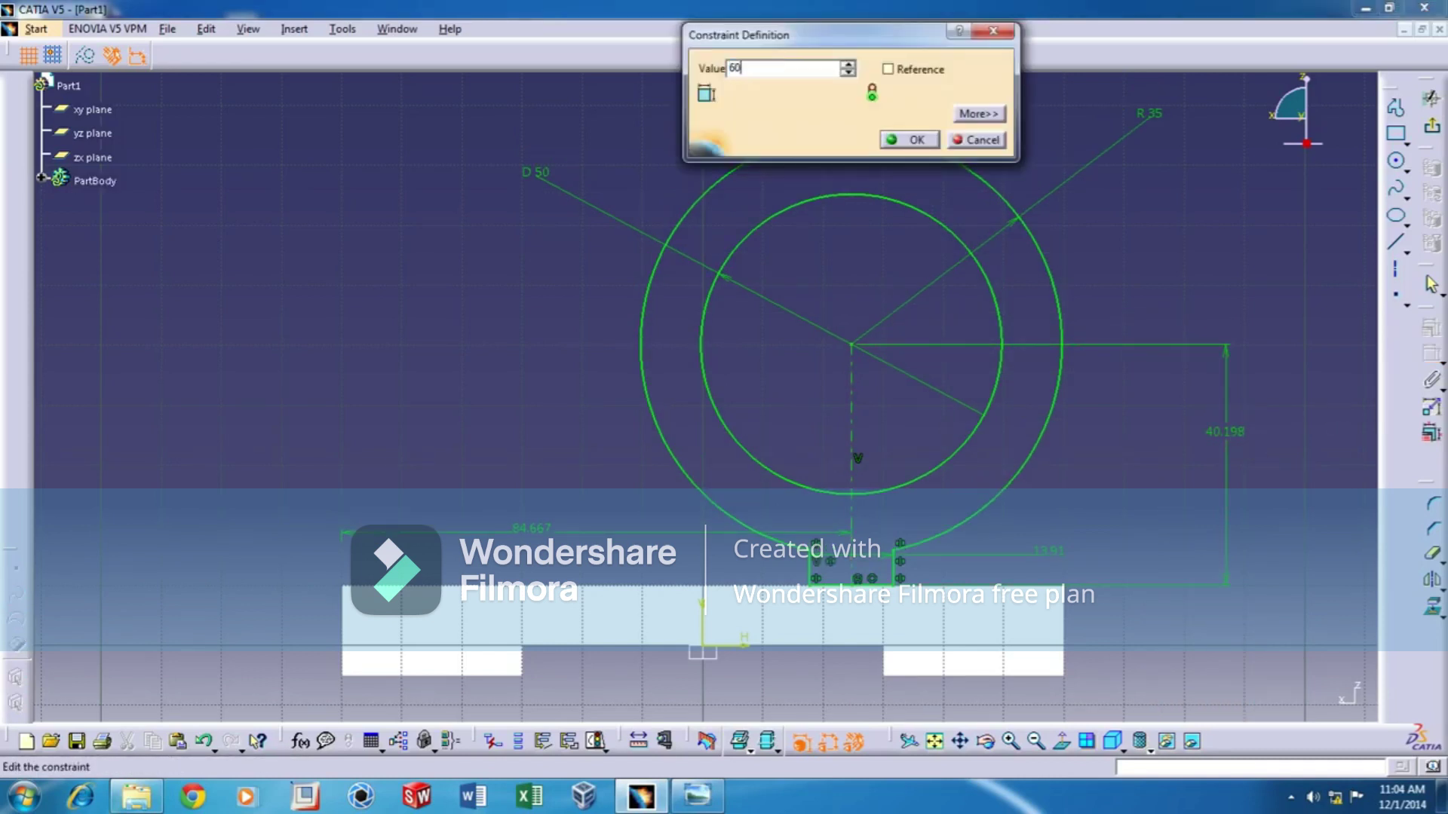
pyautogui.press('Return')
# - Set the axis's distance from the plate's left edge to 90 mm and the web's width to 15 mm
pyautogui.moveTo(1131, 408); pyautogui.dragTo(1088, 453, button='middle')
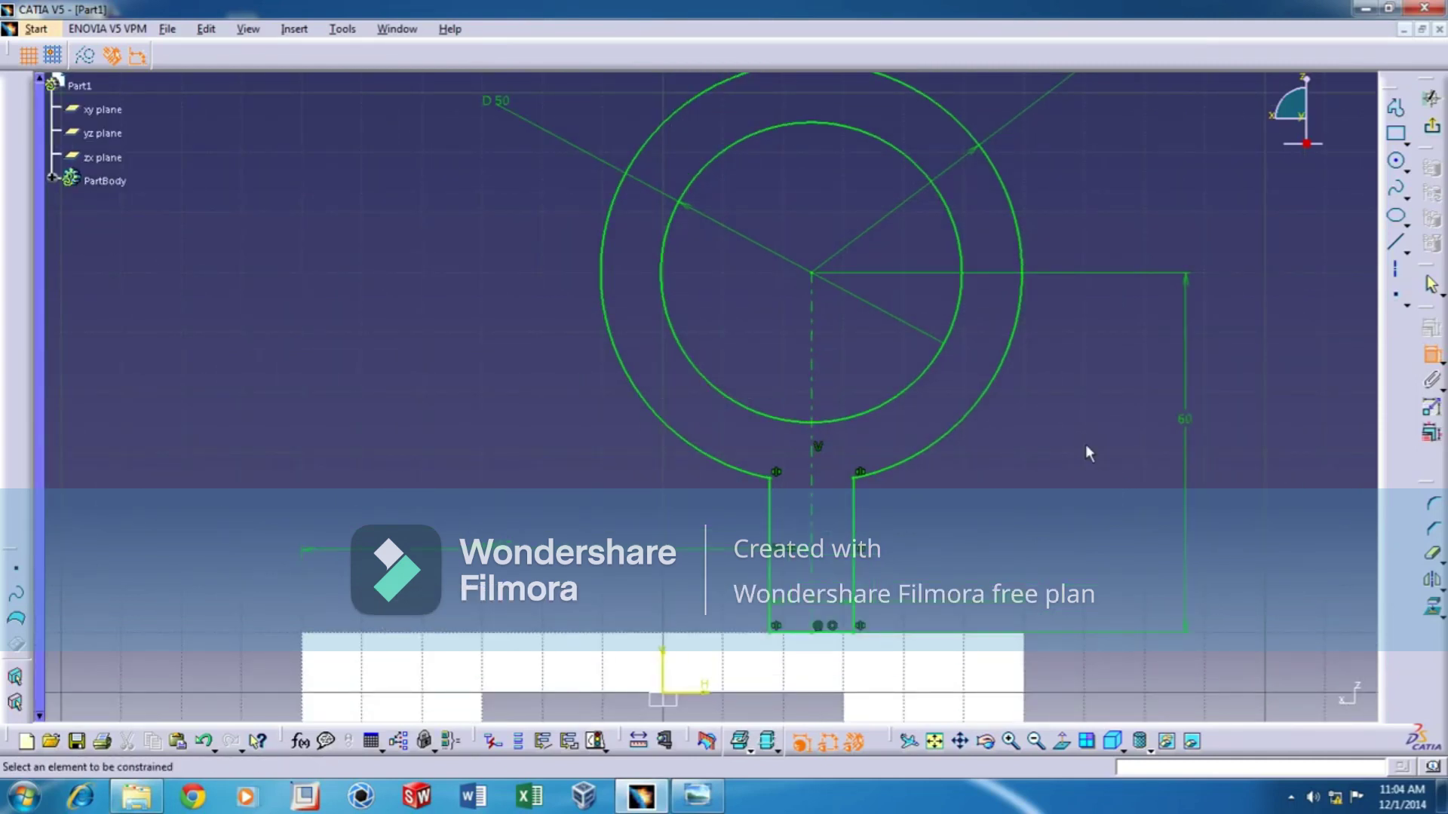
pyautogui.moveTo(1098, 381); pyautogui.dragTo(1056, 418, button='middle')
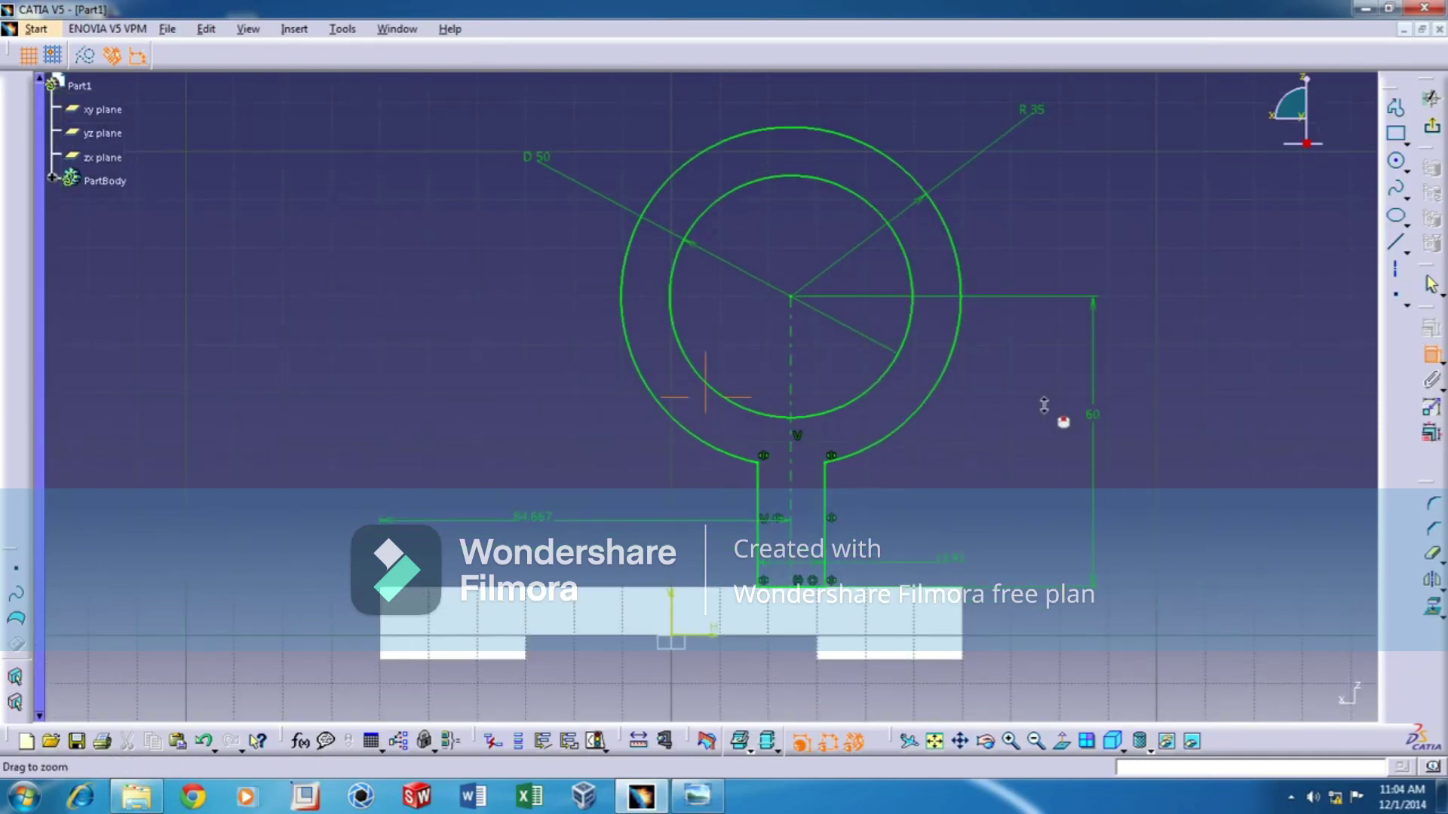
pyautogui.doubleClick(533, 517)
pyautogui.write('90')
pyautogui.press('Return')
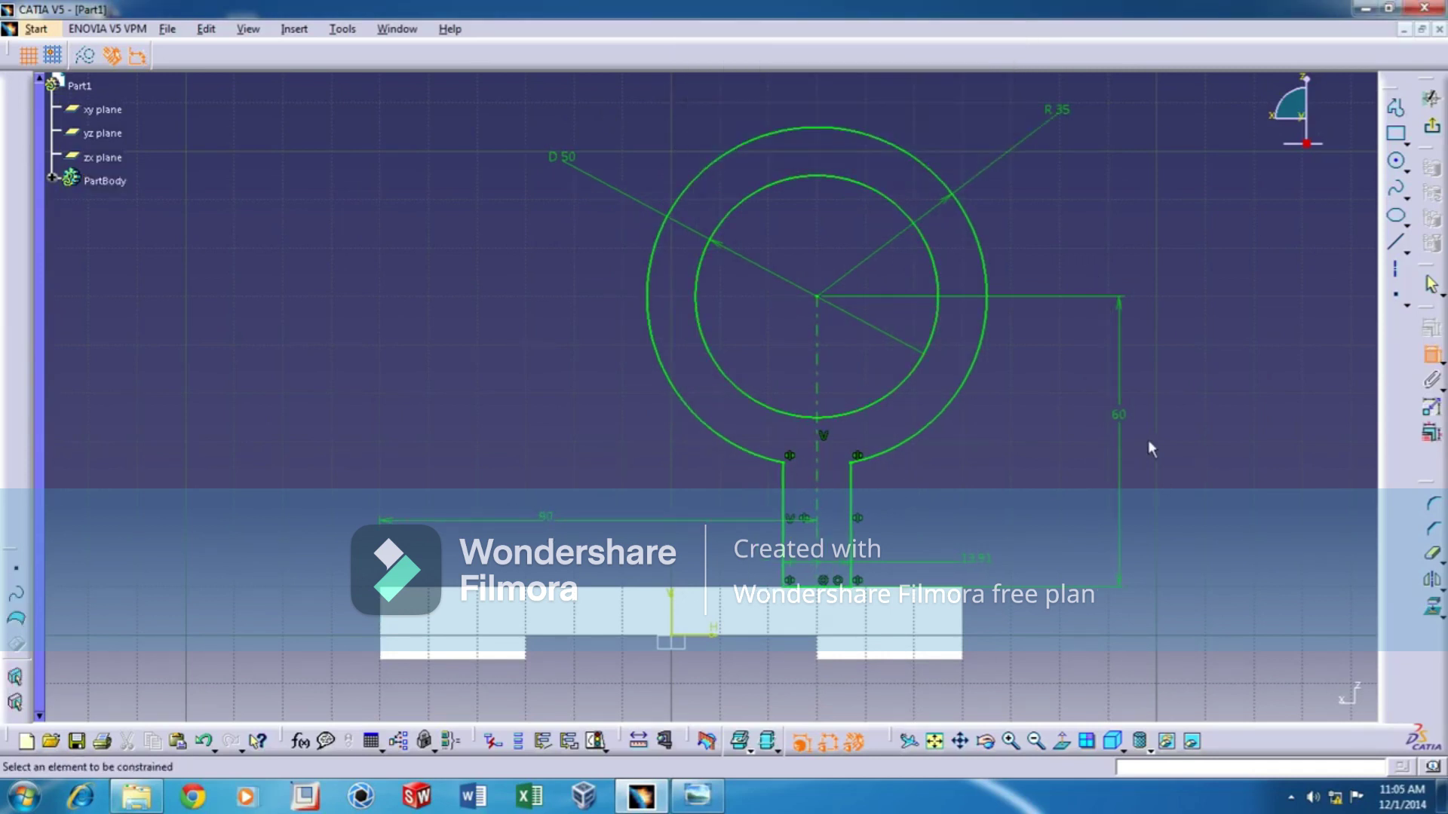
pyautogui.doubleClick(981, 563)
pyautogui.write('15')
pyautogui.press('Return')
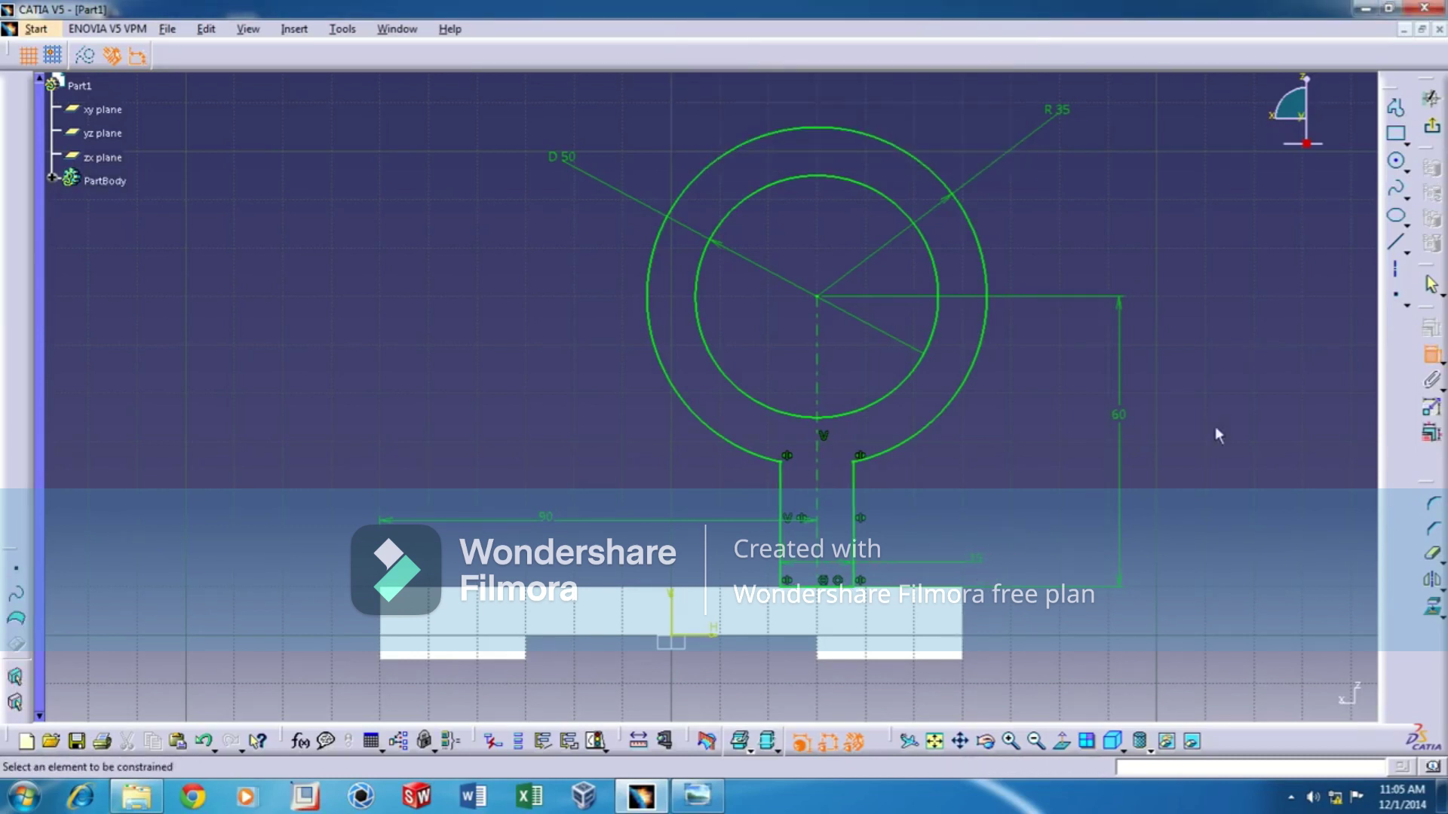
# - Finish the housing sketch and pad its profile 30 mm with mirrored extent
pyautogui.click(1431, 126)
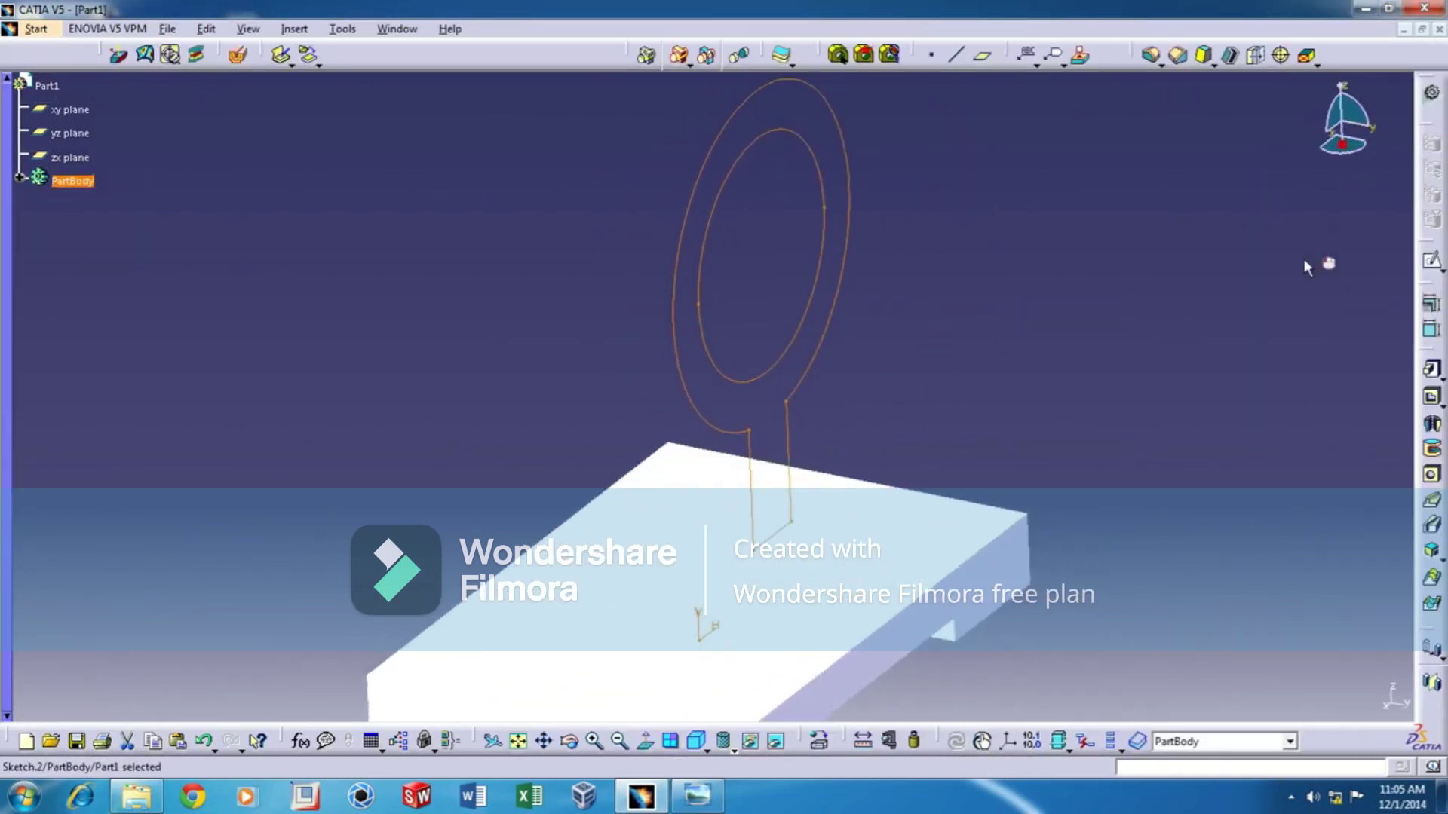
pyautogui.click(1424, 374)
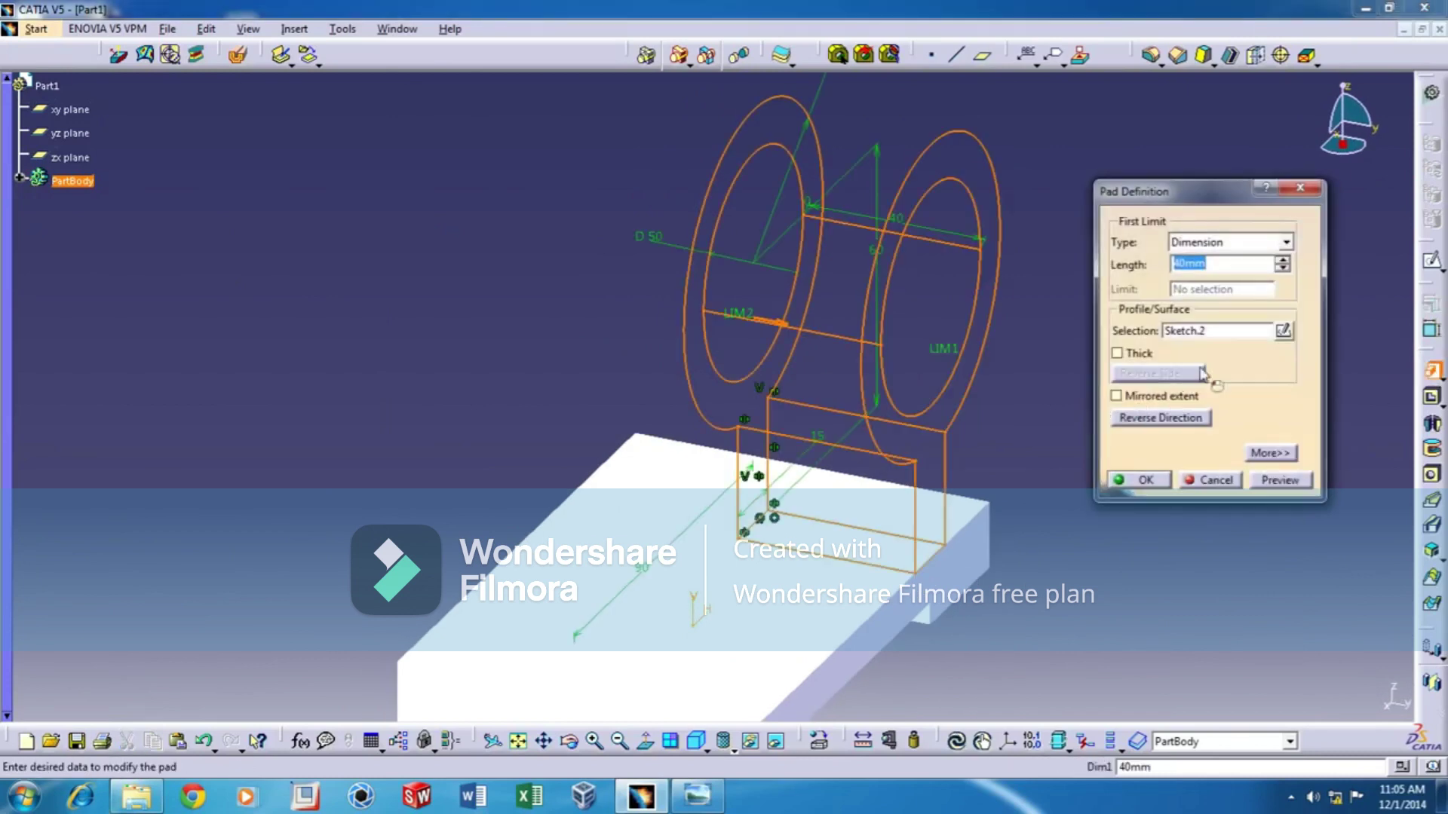
pyautogui.click(1131, 399)
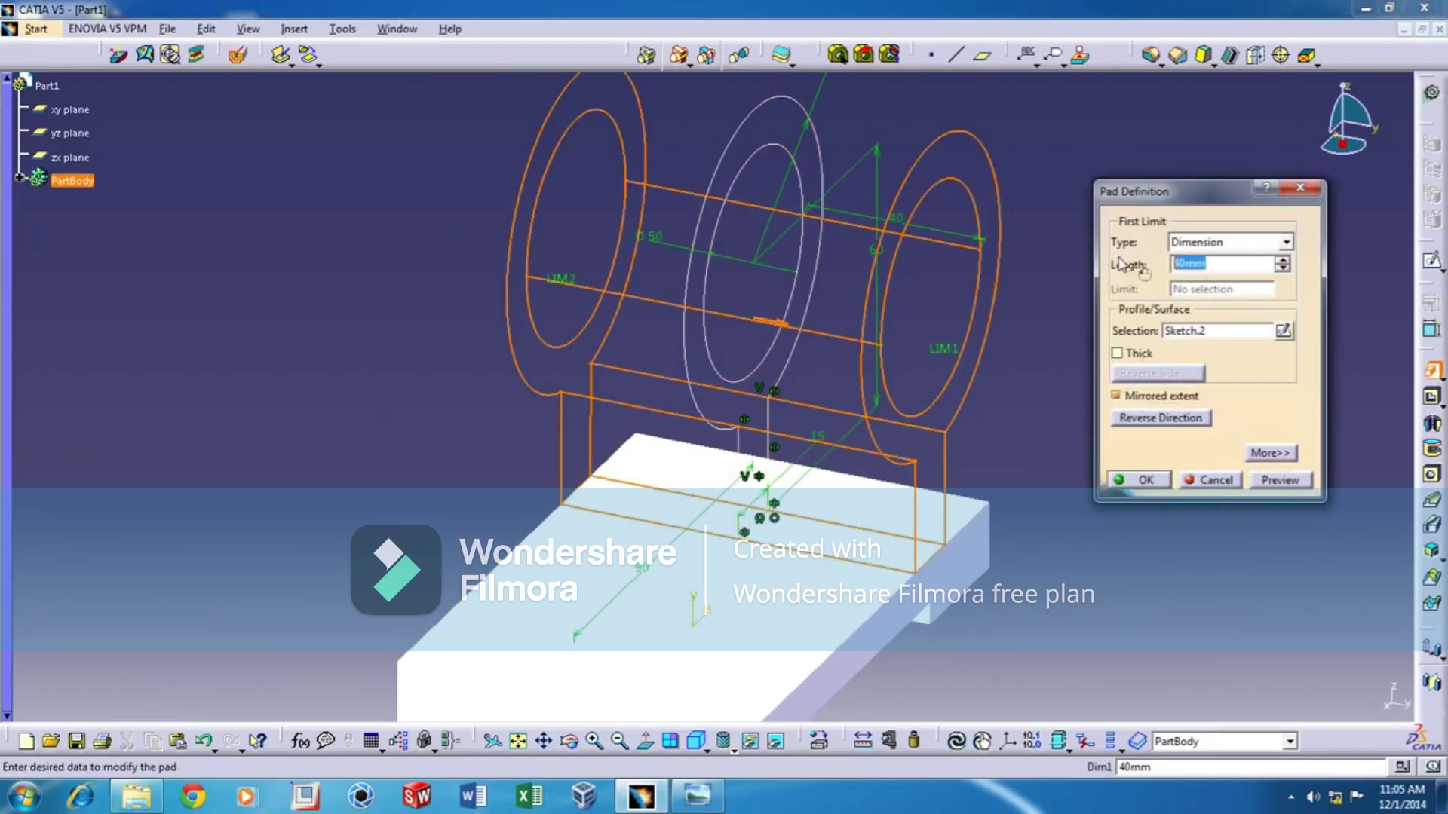
pyautogui.write('30')
pyautogui.click(1134, 481)
pyautogui.moveTo(951, 558); pyautogui.dragTo(988, 479, button='middle')
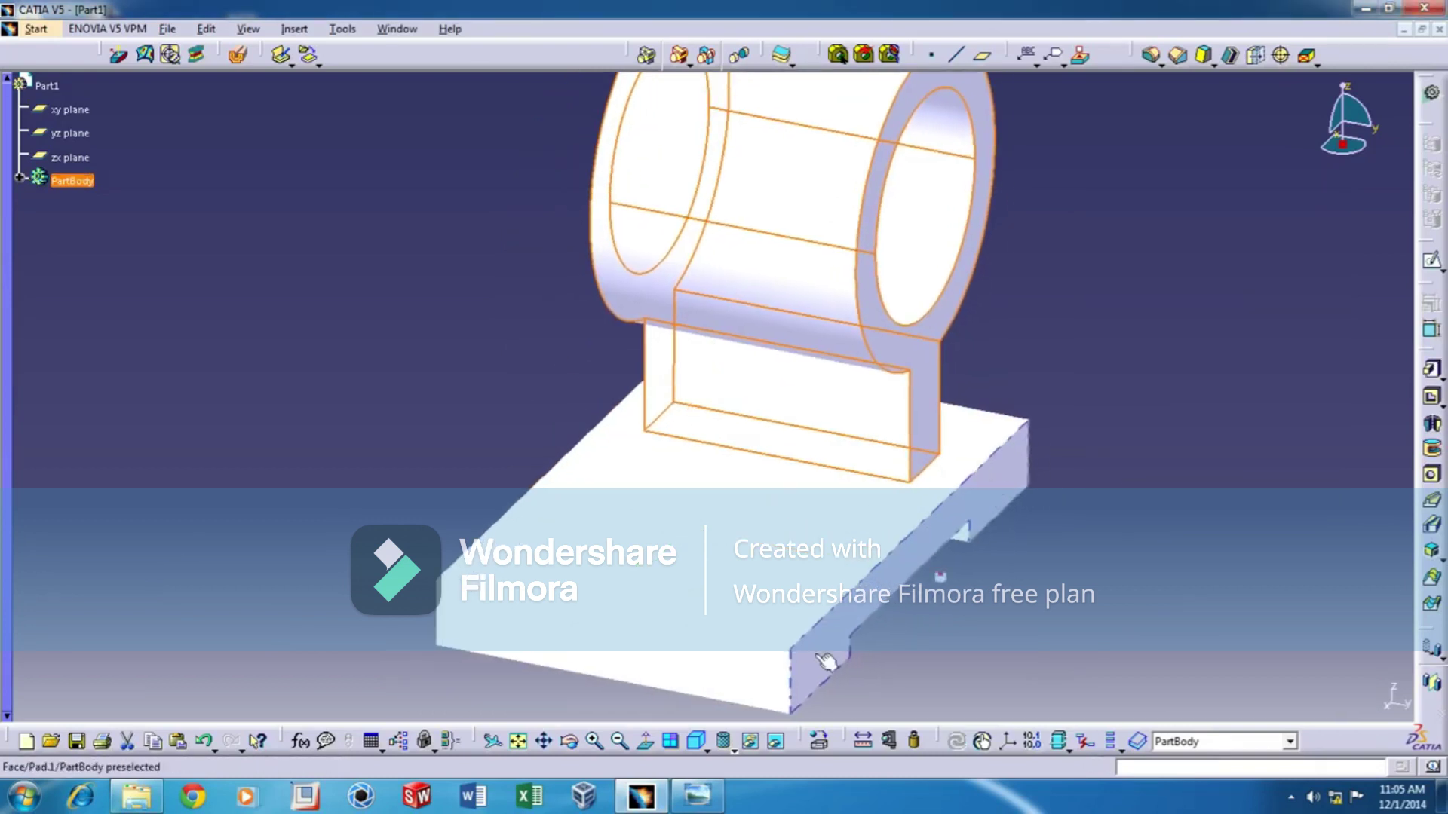
# - Check the reference drawing and sketch a slanted line about 85 mm long on the zx plane, from above the base plate toward the housing
pyautogui.click(697, 796)
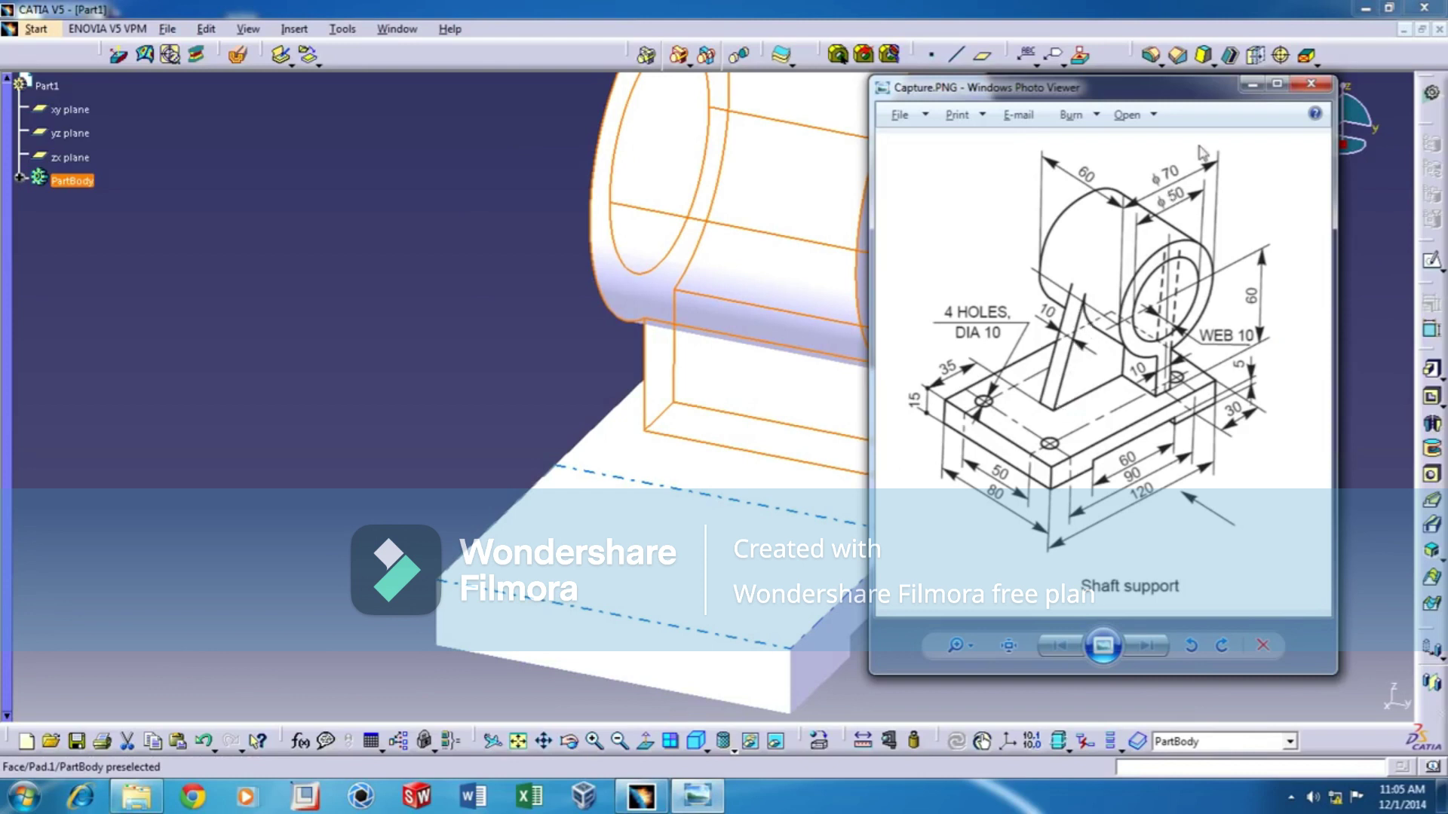
pyautogui.click(1252, 84)
pyautogui.click(70, 158)
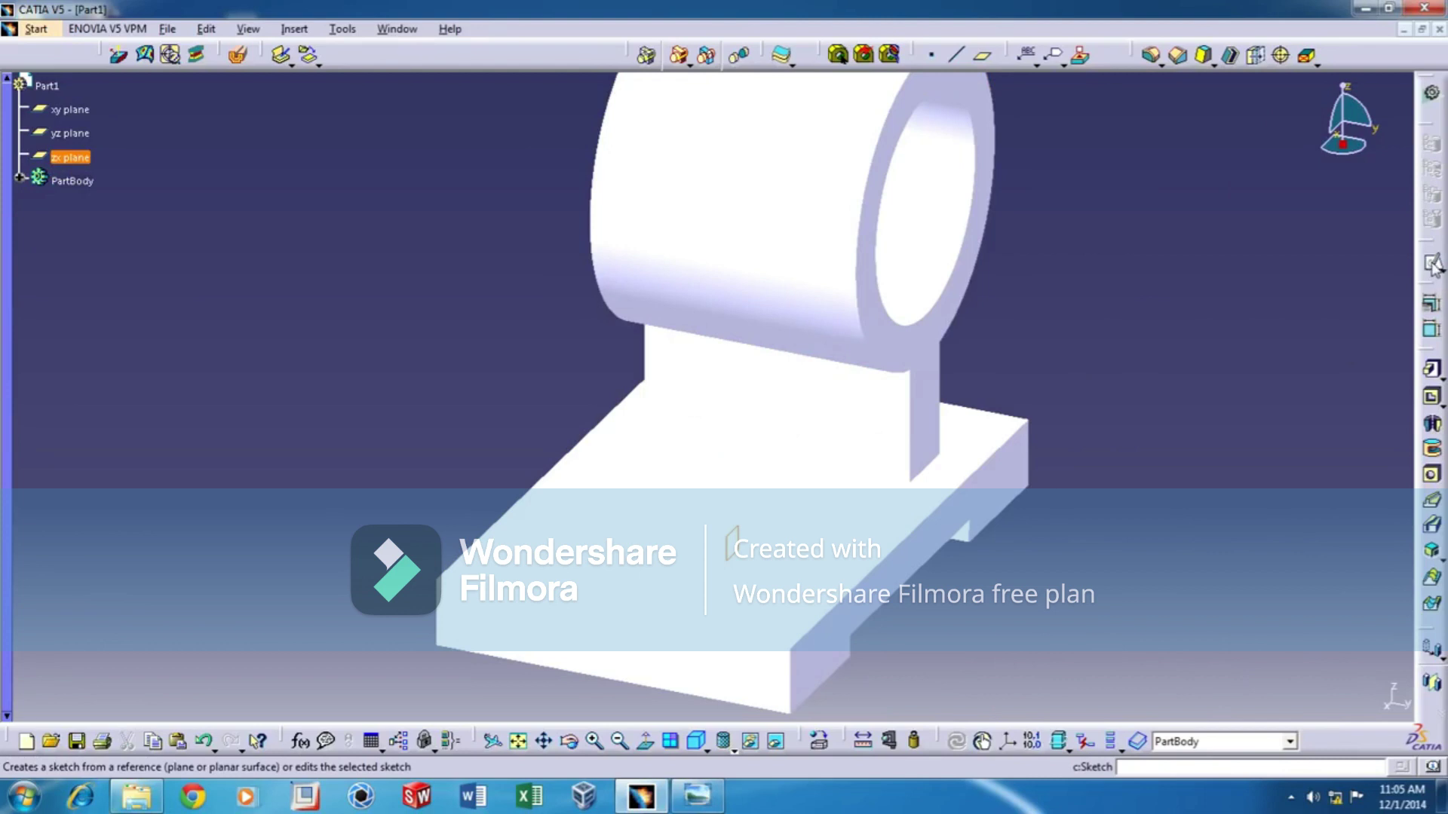
pyautogui.click(1431, 263)
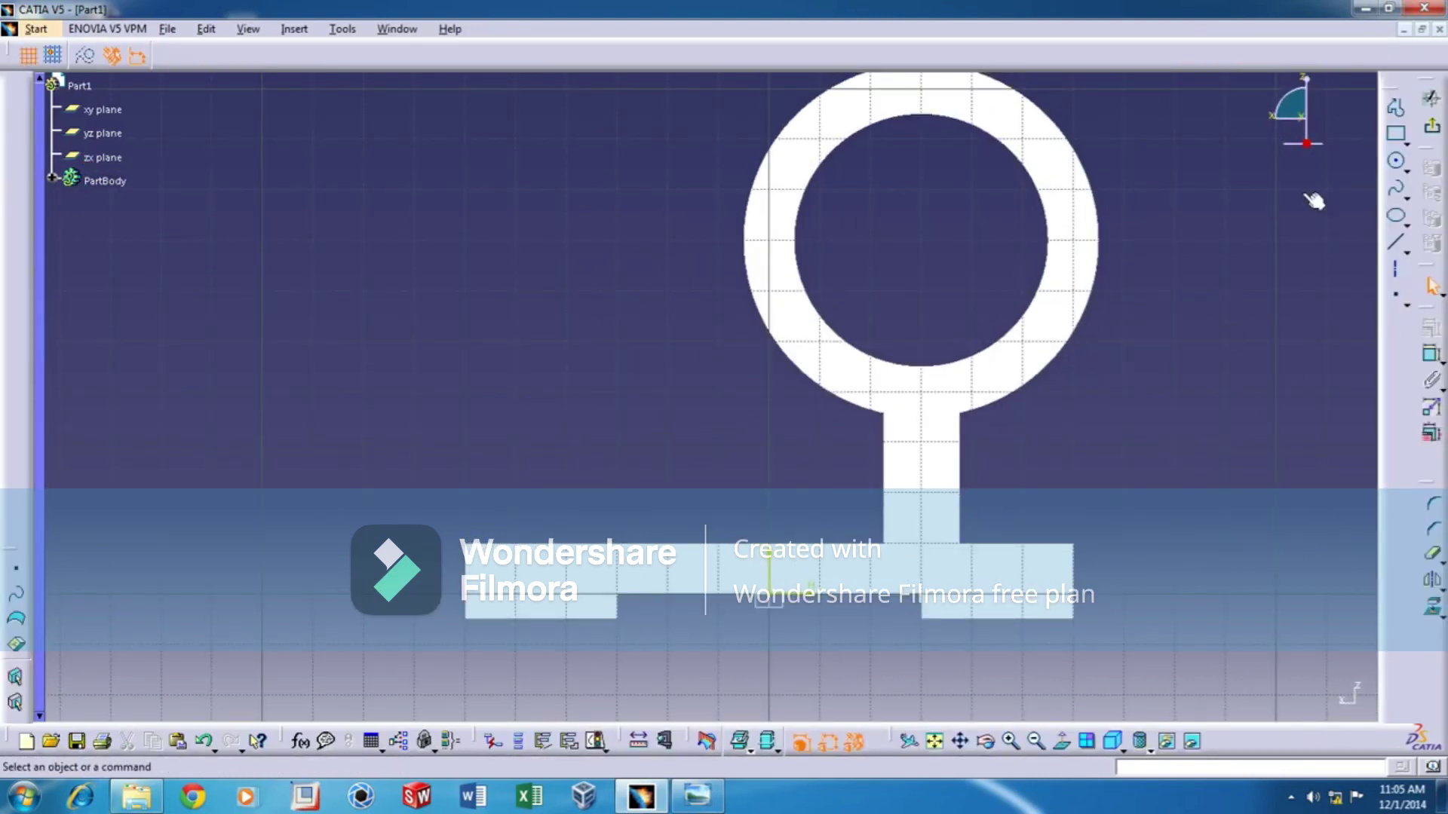
pyautogui.click(1396, 242)
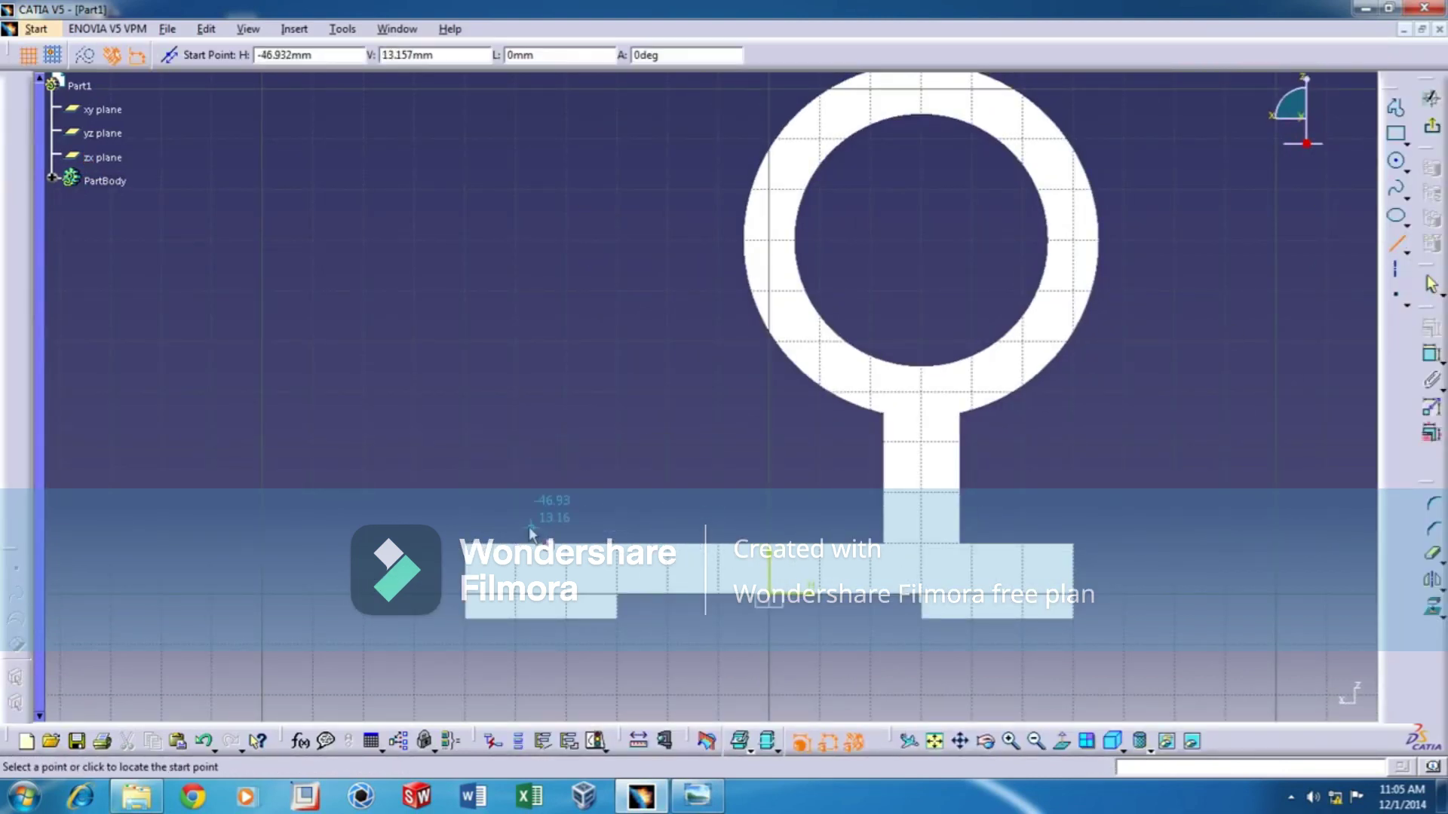
pyautogui.click(559, 534)
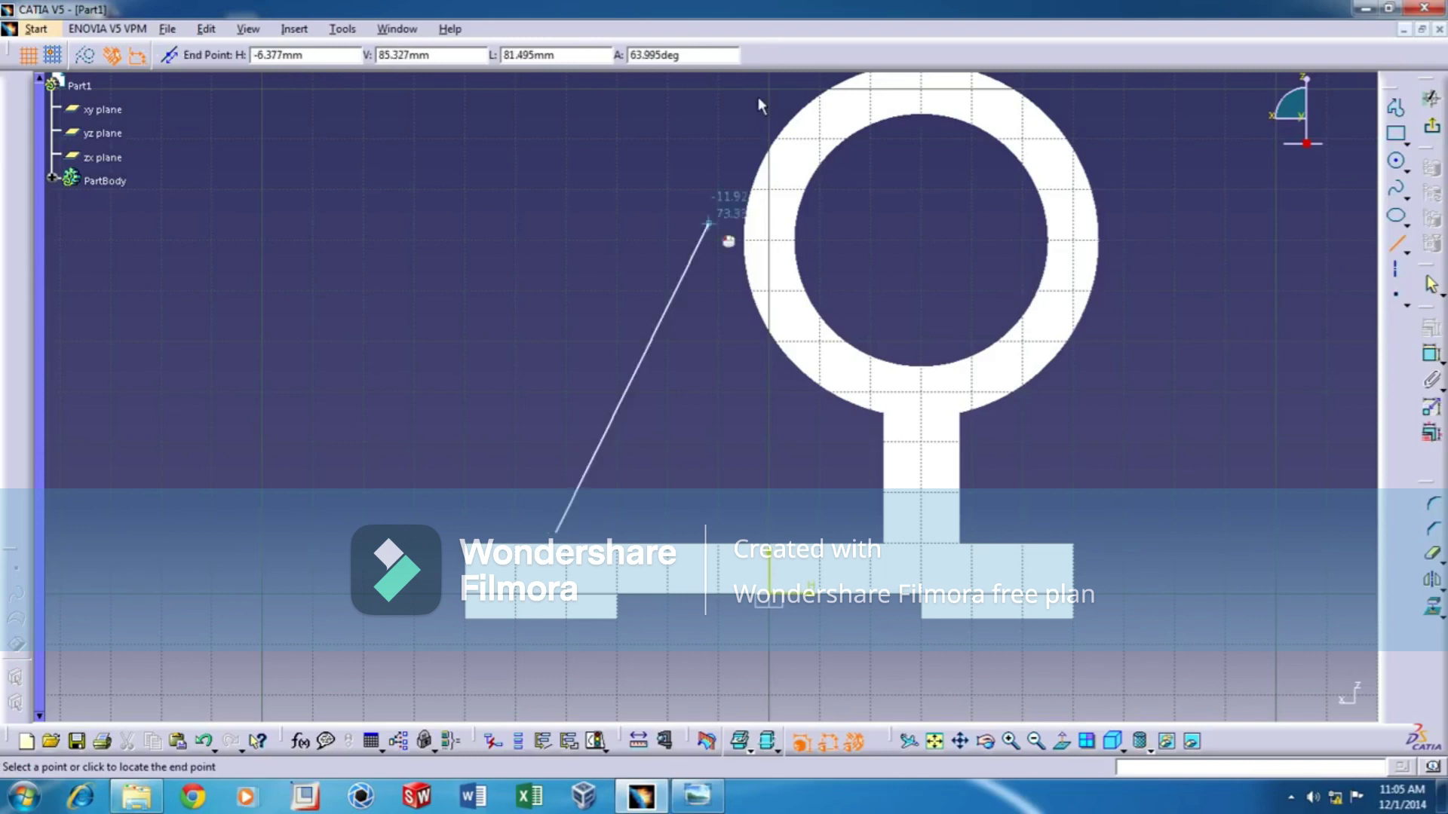
pyautogui.click(750, 146)
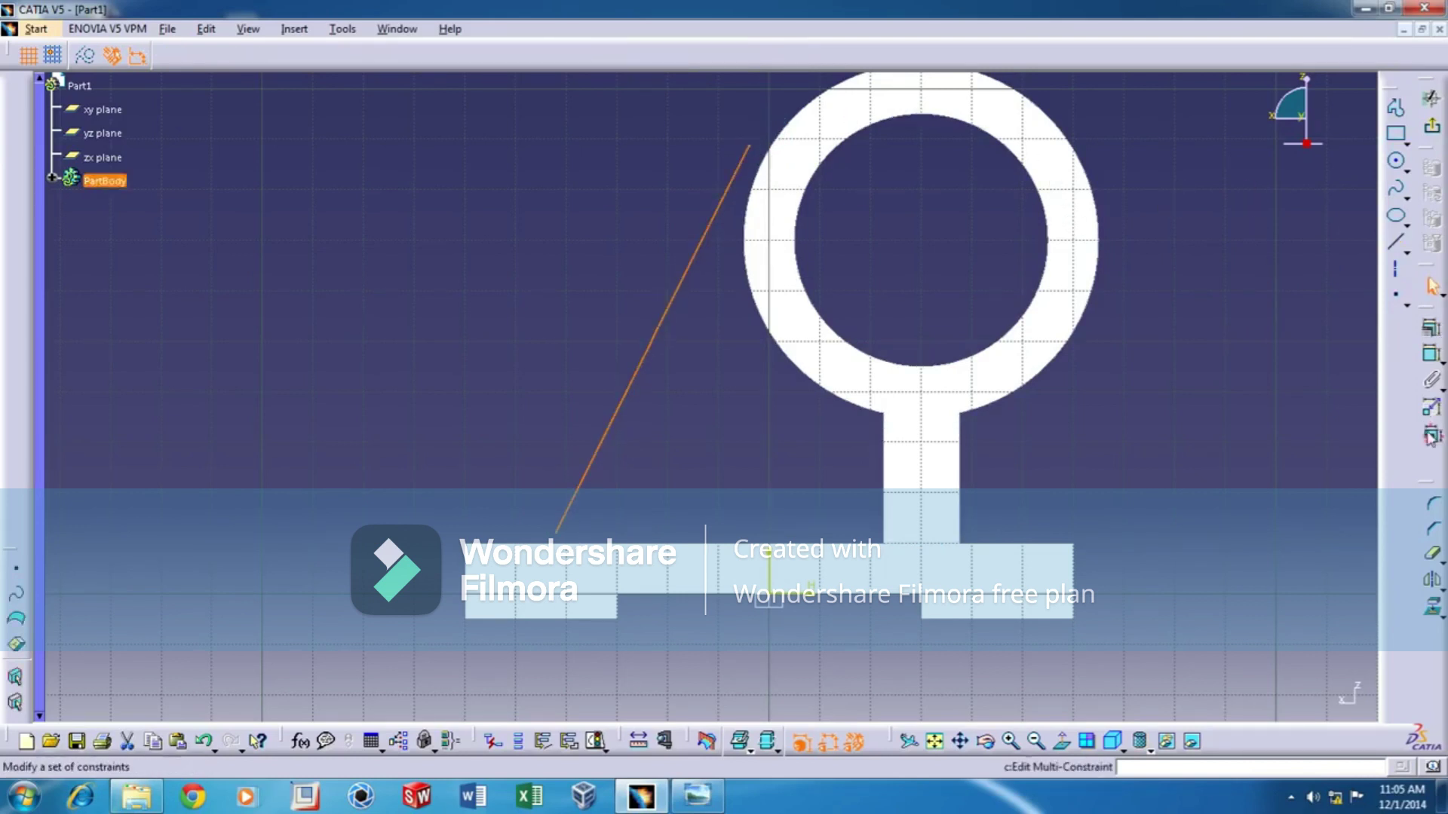
# - Constrain the slanted line to be tangent to the housing's outer circle
pyautogui.click(1431, 355)
pyautogui.click(692, 264)
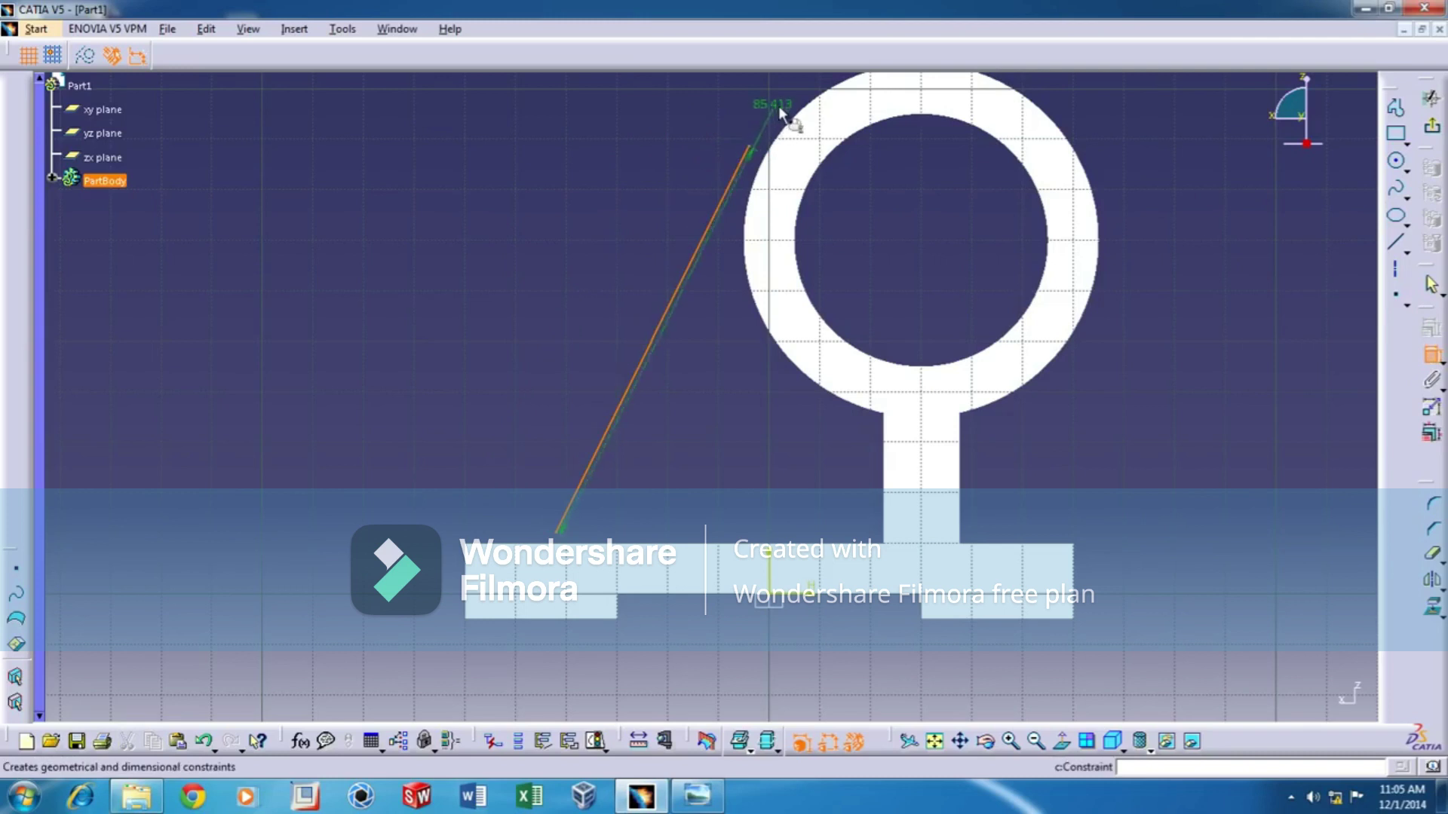
pyautogui.click(804, 121)
pyautogui.rightClick(629, 124)
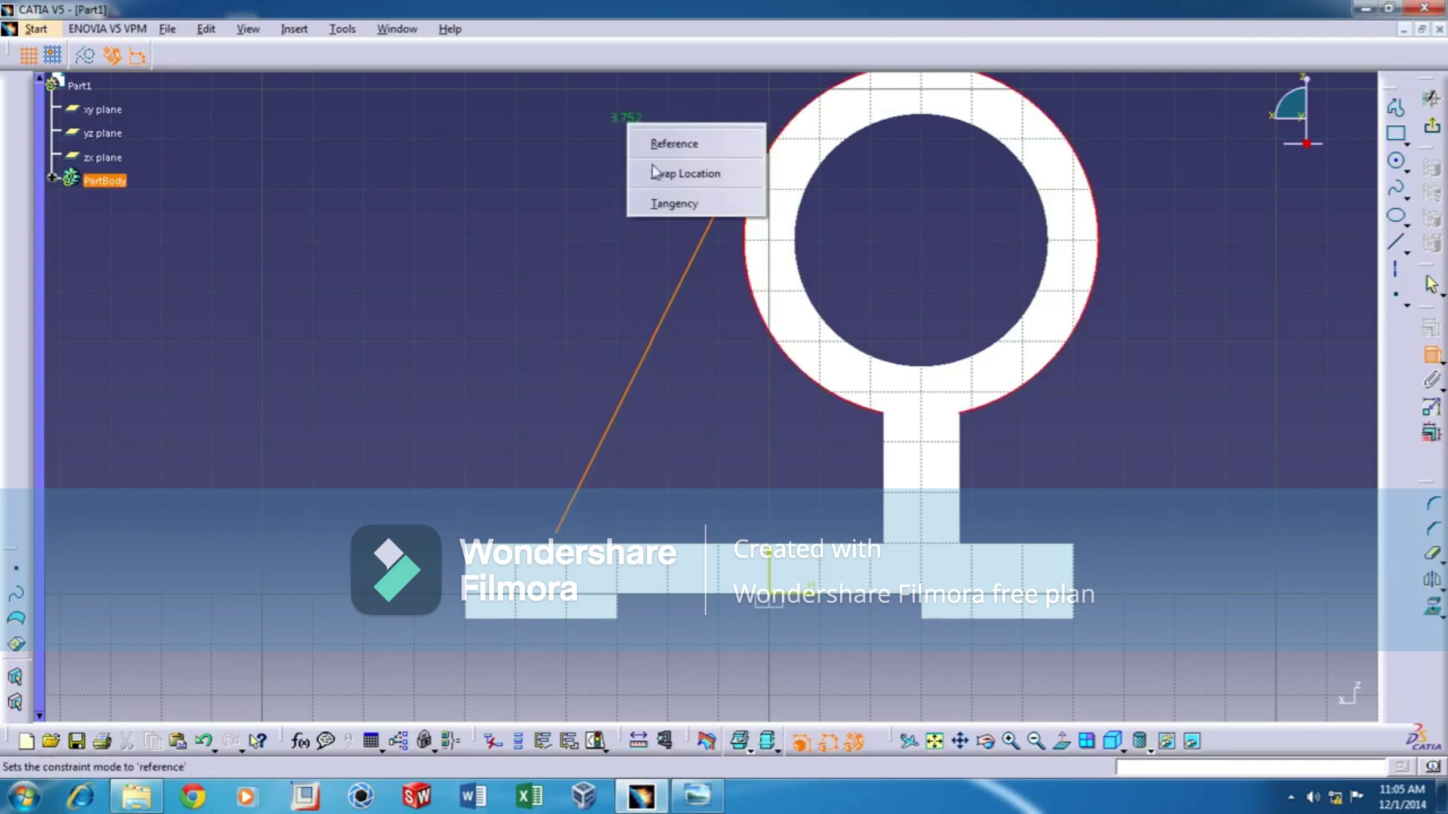
pyautogui.click(676, 197)
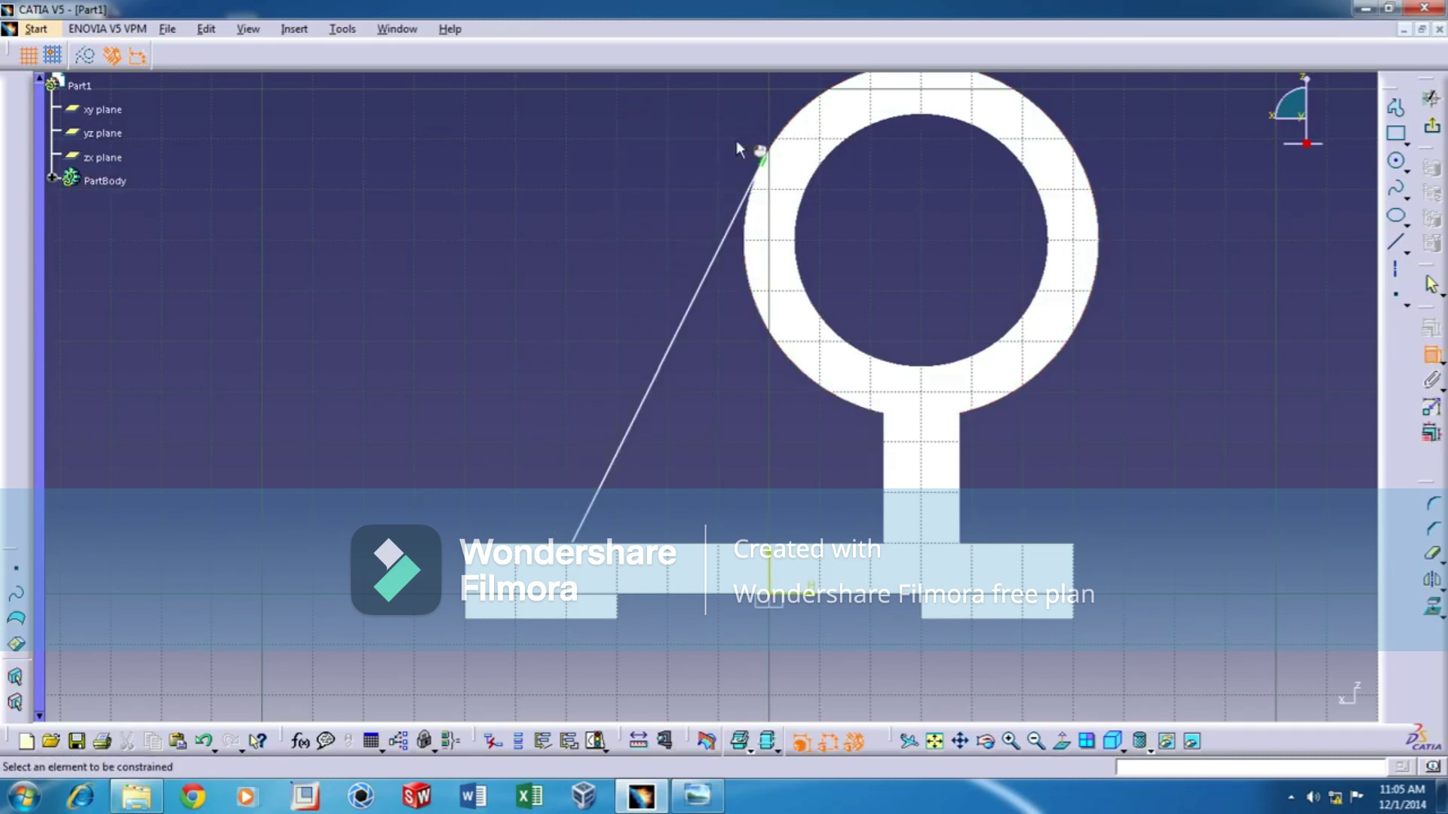
# - Make the slanted line's upper endpoint coincident with the housing's outer circle and its lower endpoint coincident with the base plate's top edge
pyautogui.rightClick(789, 131)
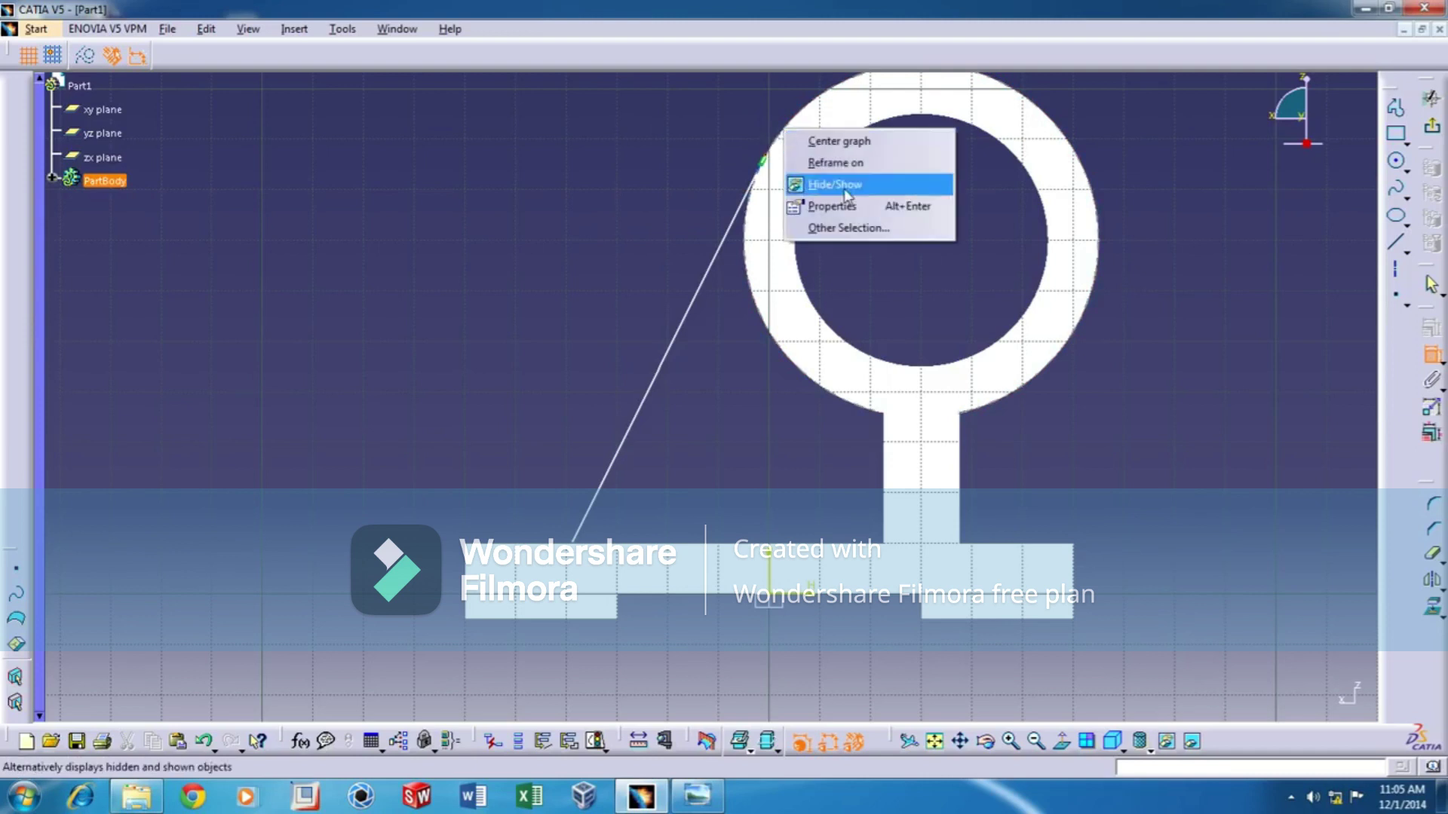
pyautogui.click(1398, 330)
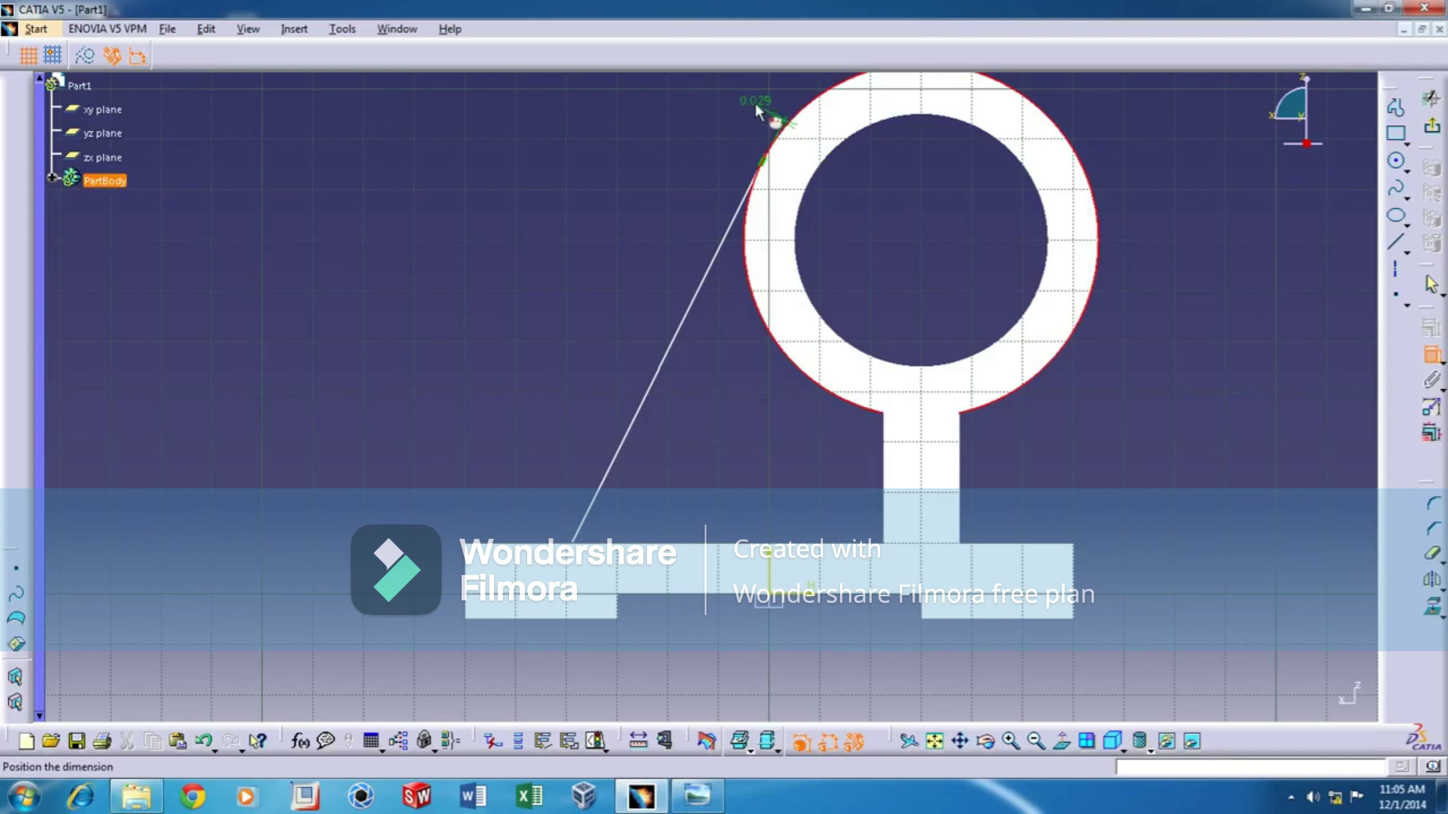
pyautogui.rightClick(759, 108)
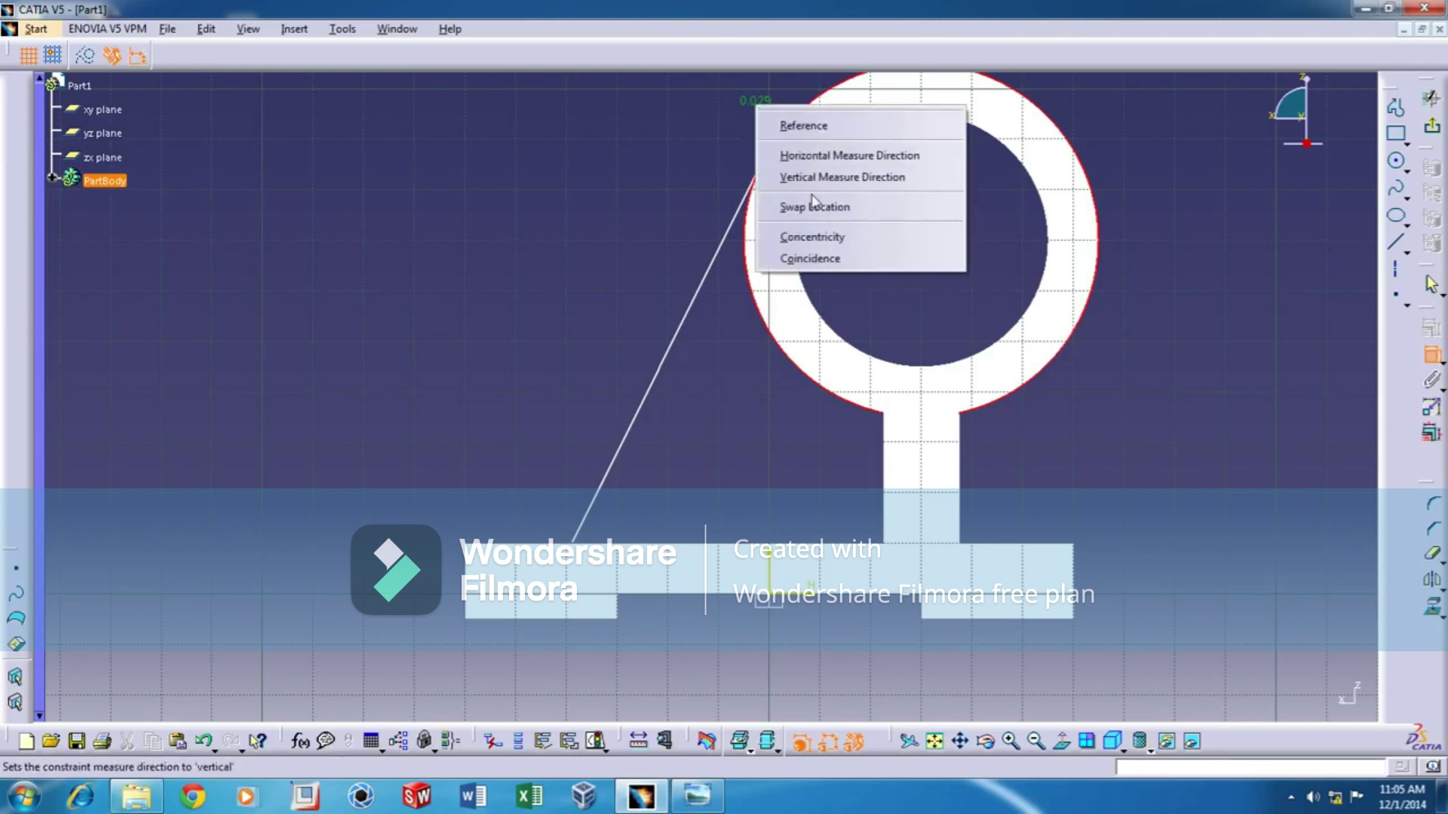
pyautogui.click(812, 258)
pyautogui.click(562, 526)
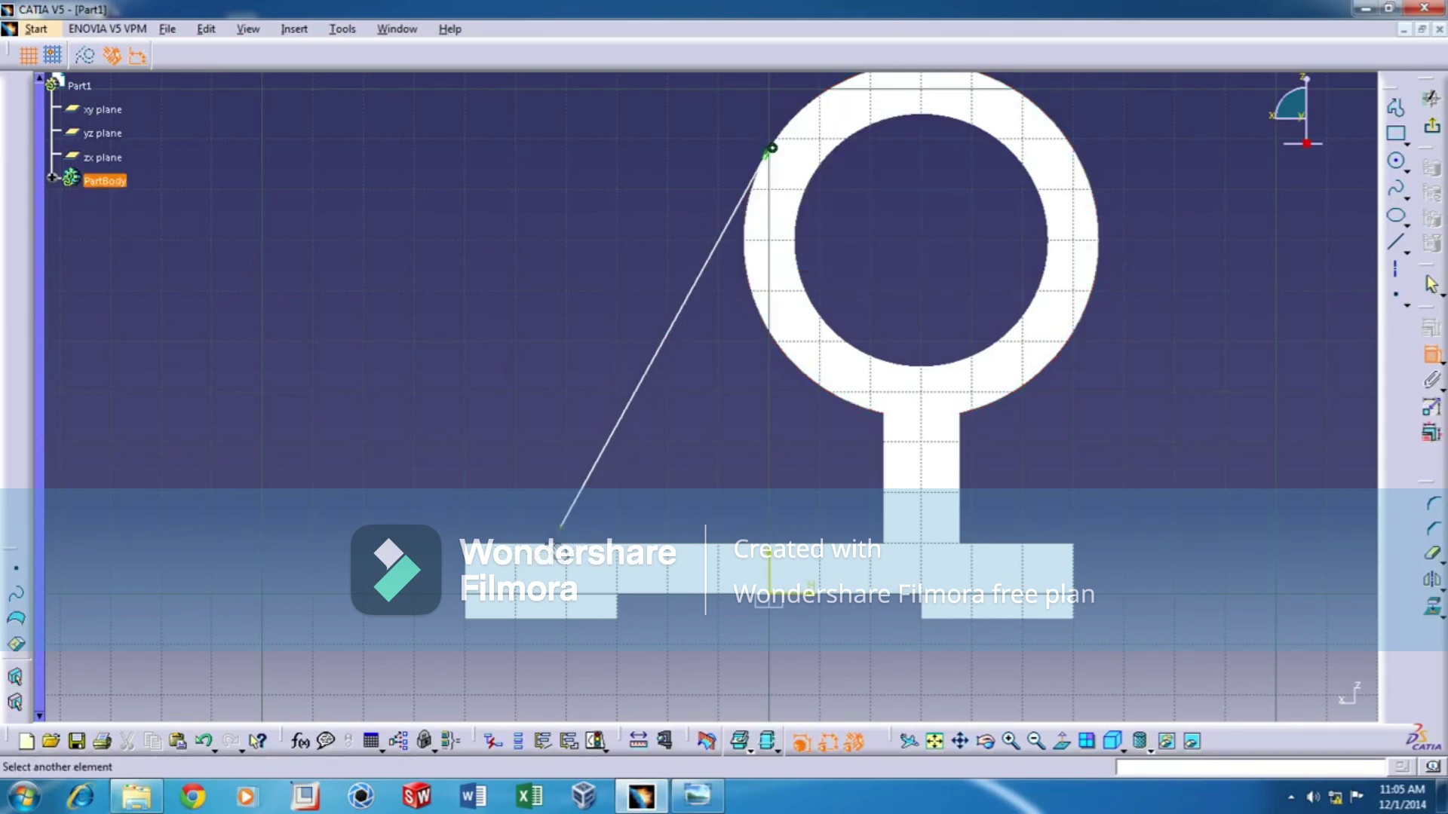
pyautogui.click(552, 546)
pyautogui.rightClick(504, 425)
pyautogui.click(551, 504)
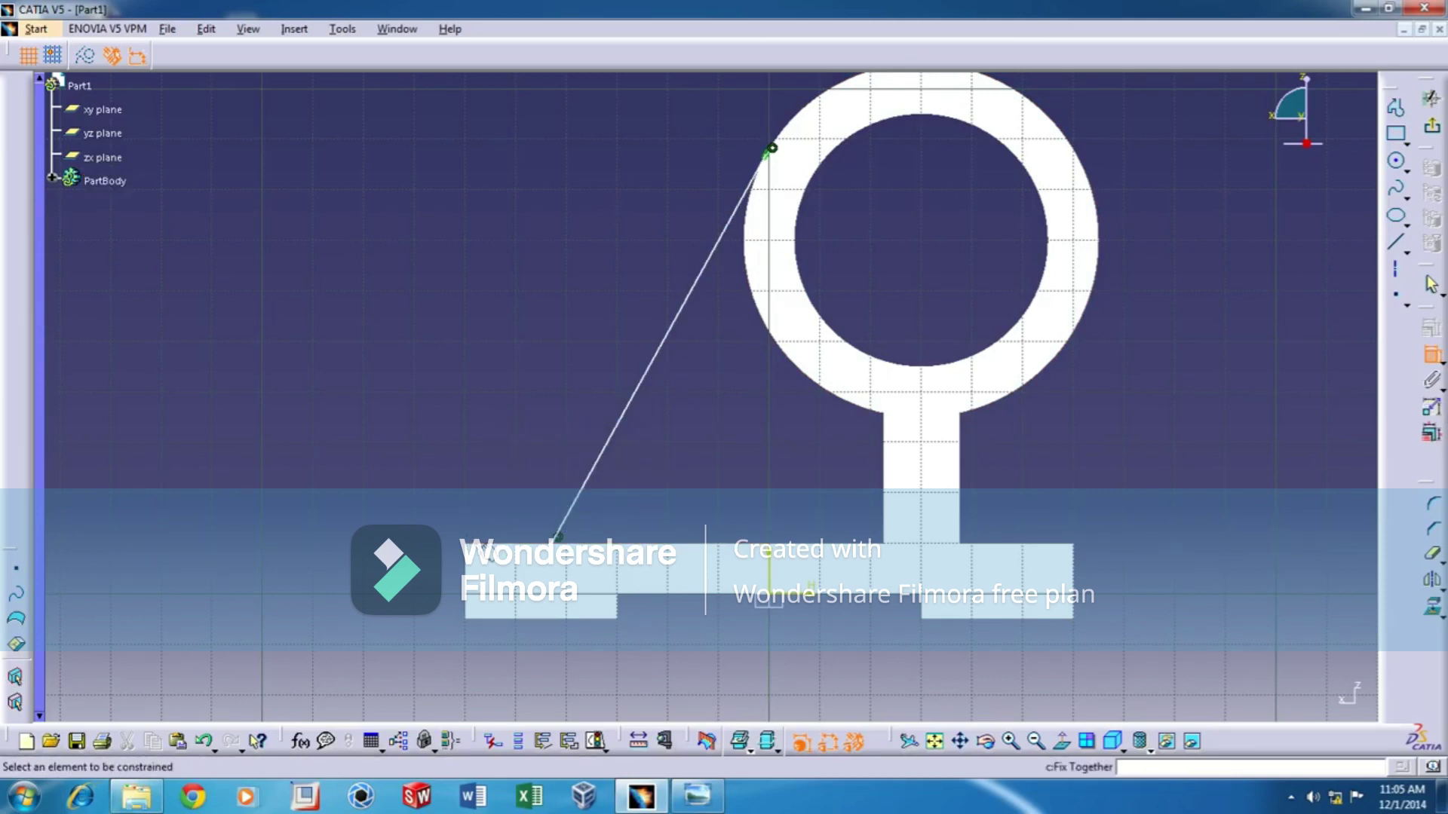
# - Set the distance from the base plate's left corner to the slanted line's lower endpoint to 30 mm
pyautogui.click(465, 545)
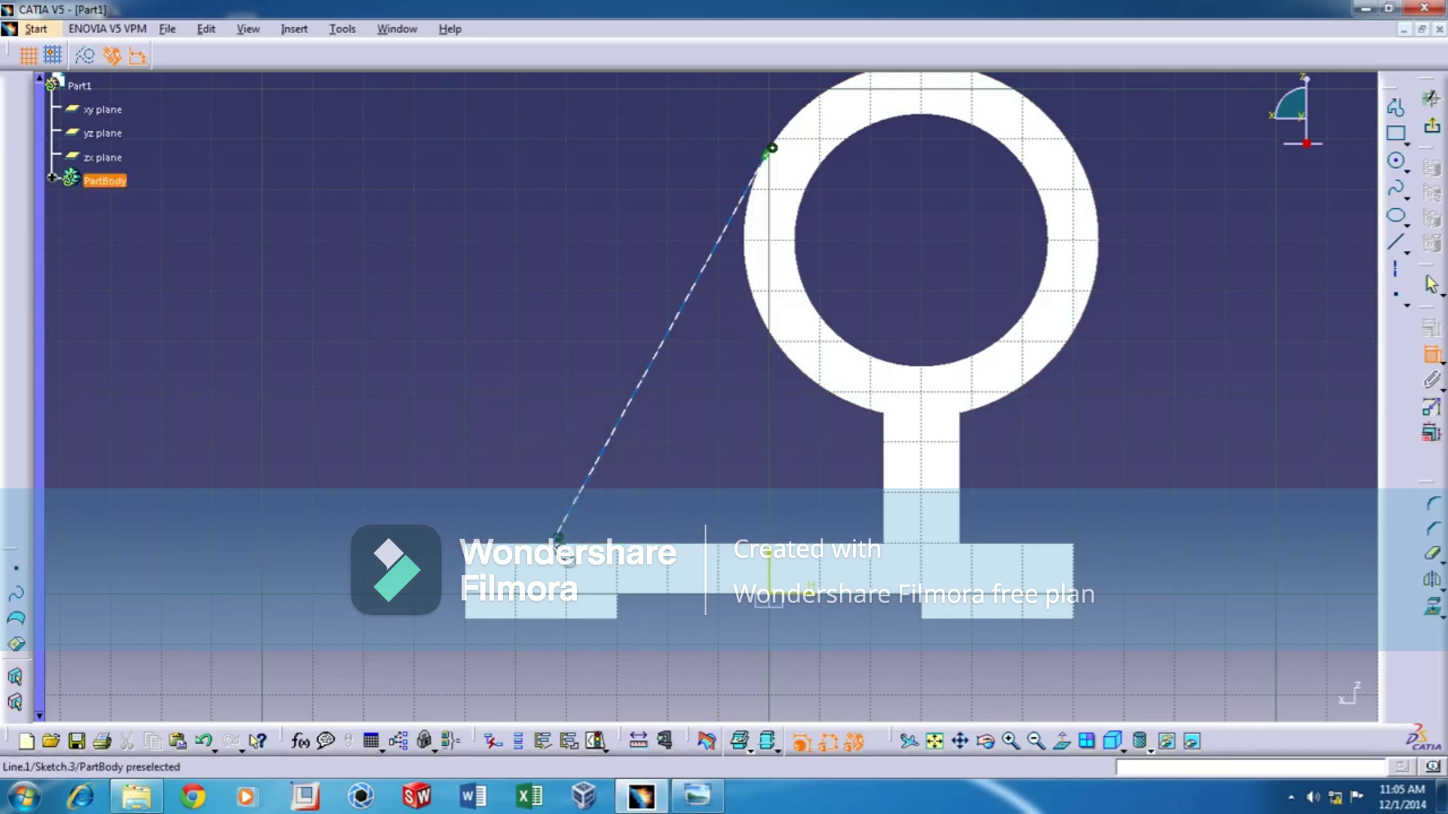
pyautogui.click(554, 539)
pyautogui.doubleClick(516, 498)
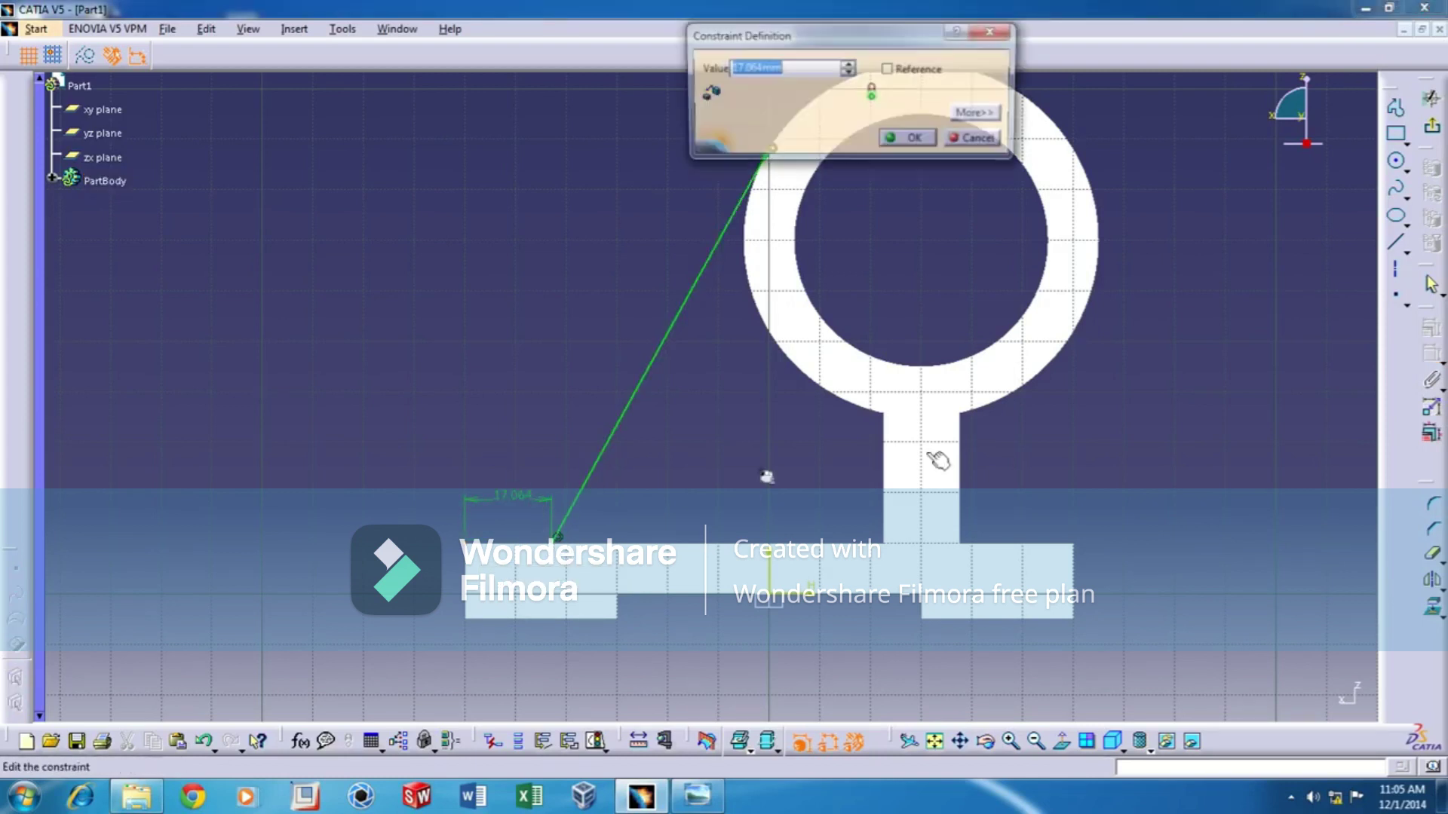
pyautogui.write('30')
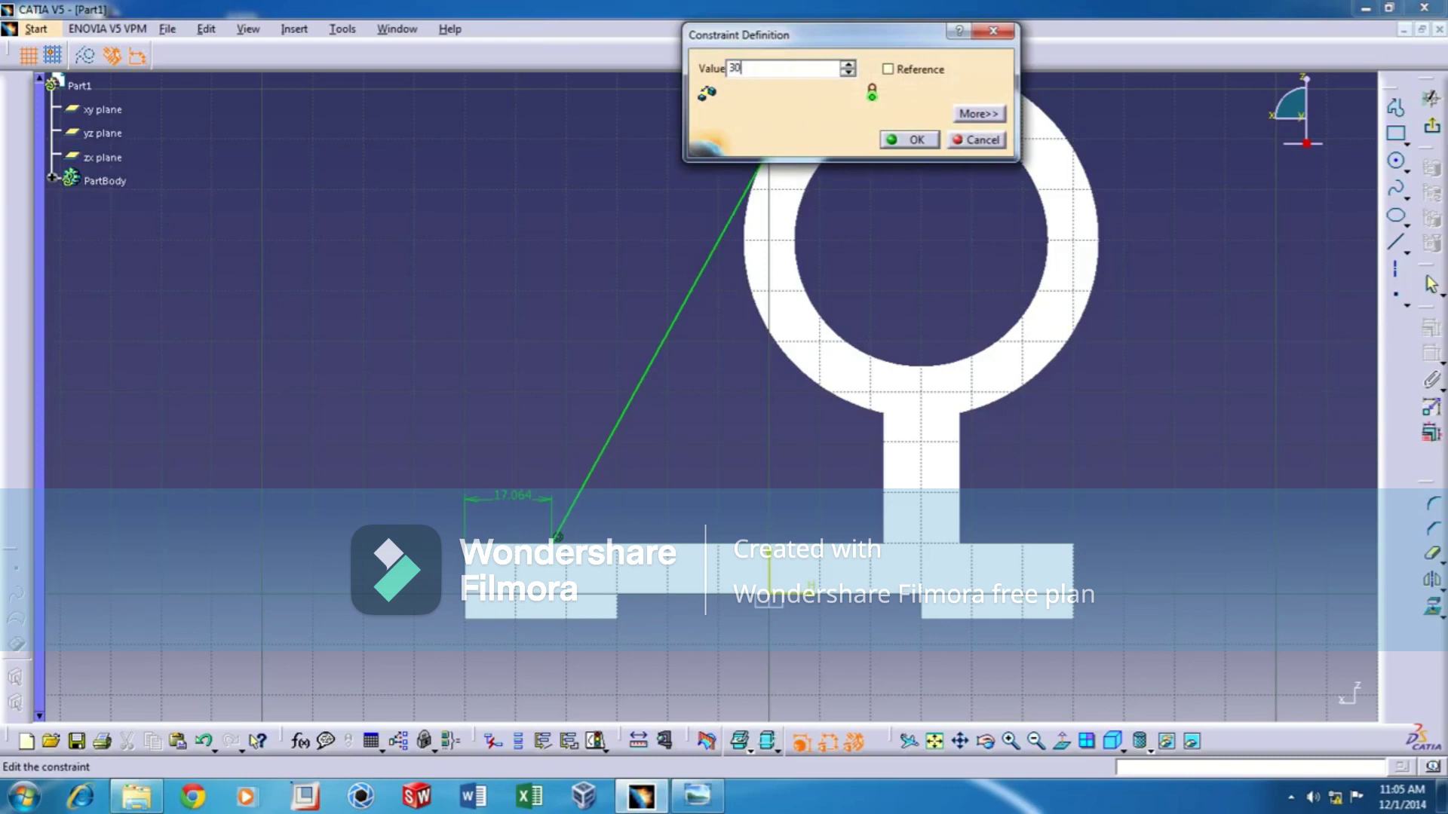
pyautogui.press('Return')
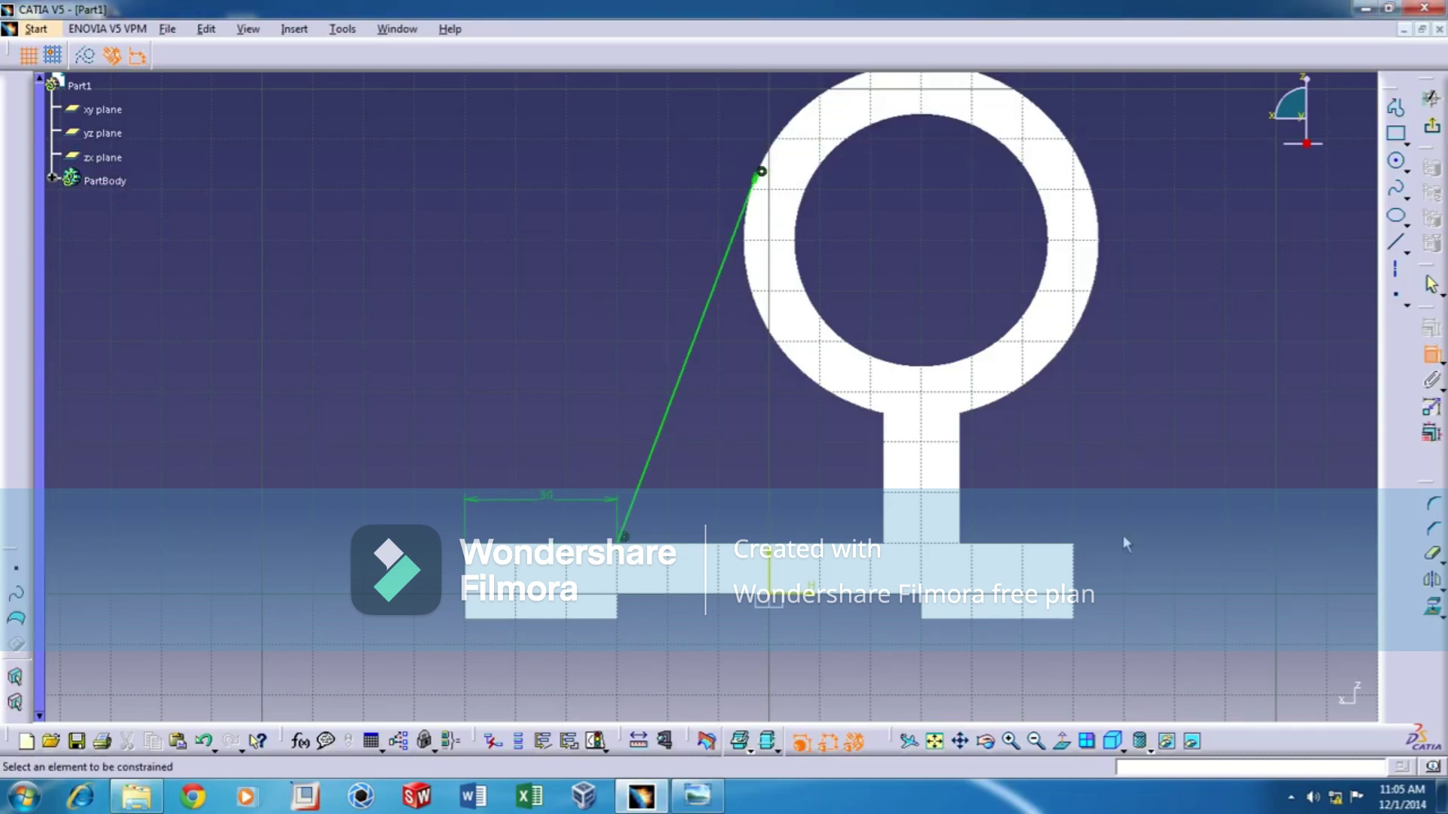
pyautogui.click(1436, 350)
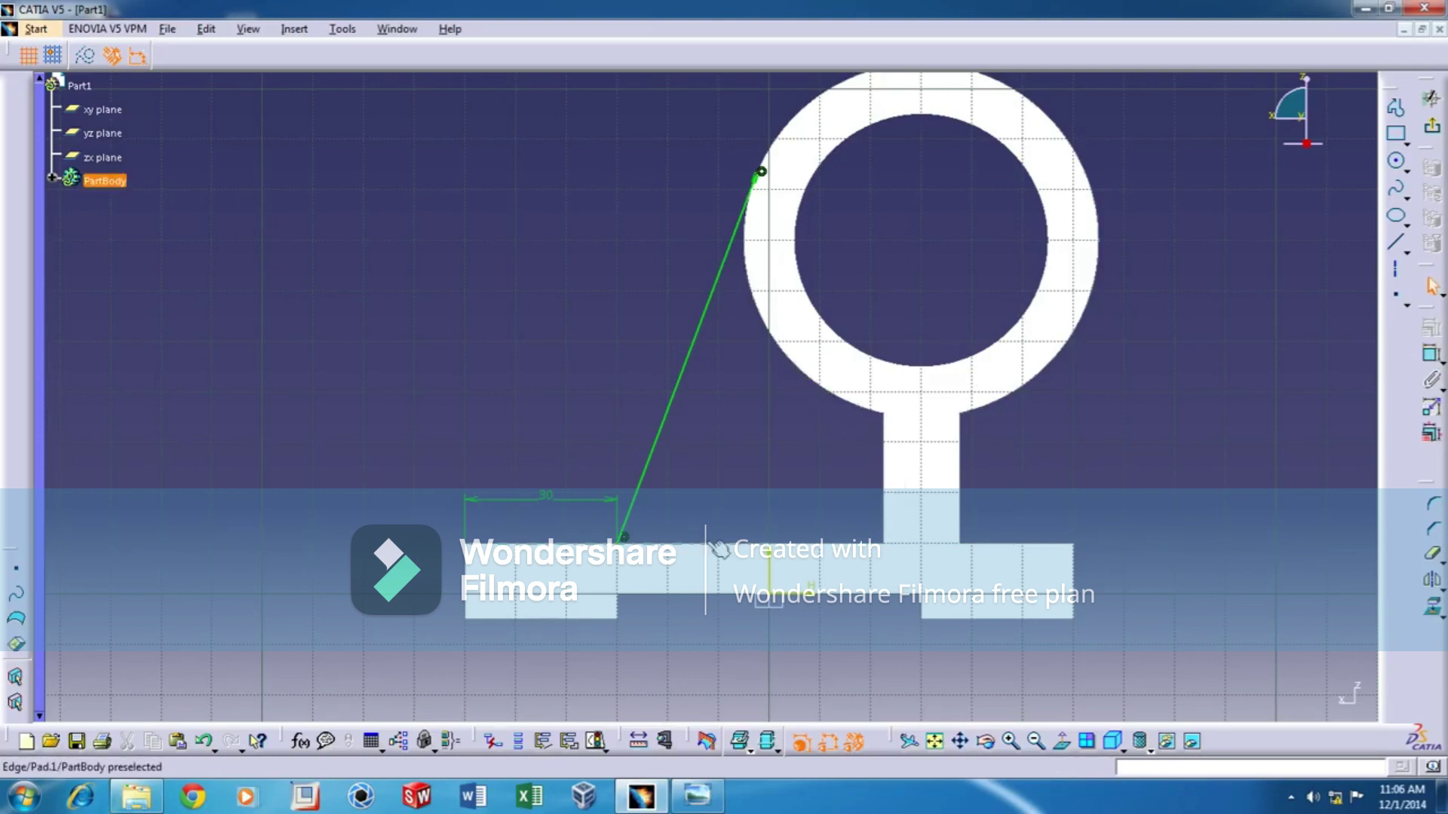
# - Project the housing and web outline and the plate's top edge into the sketch, and trim the excess to form a closed rib profile
pyautogui.click(1433, 613)
pyautogui.click(820, 381)
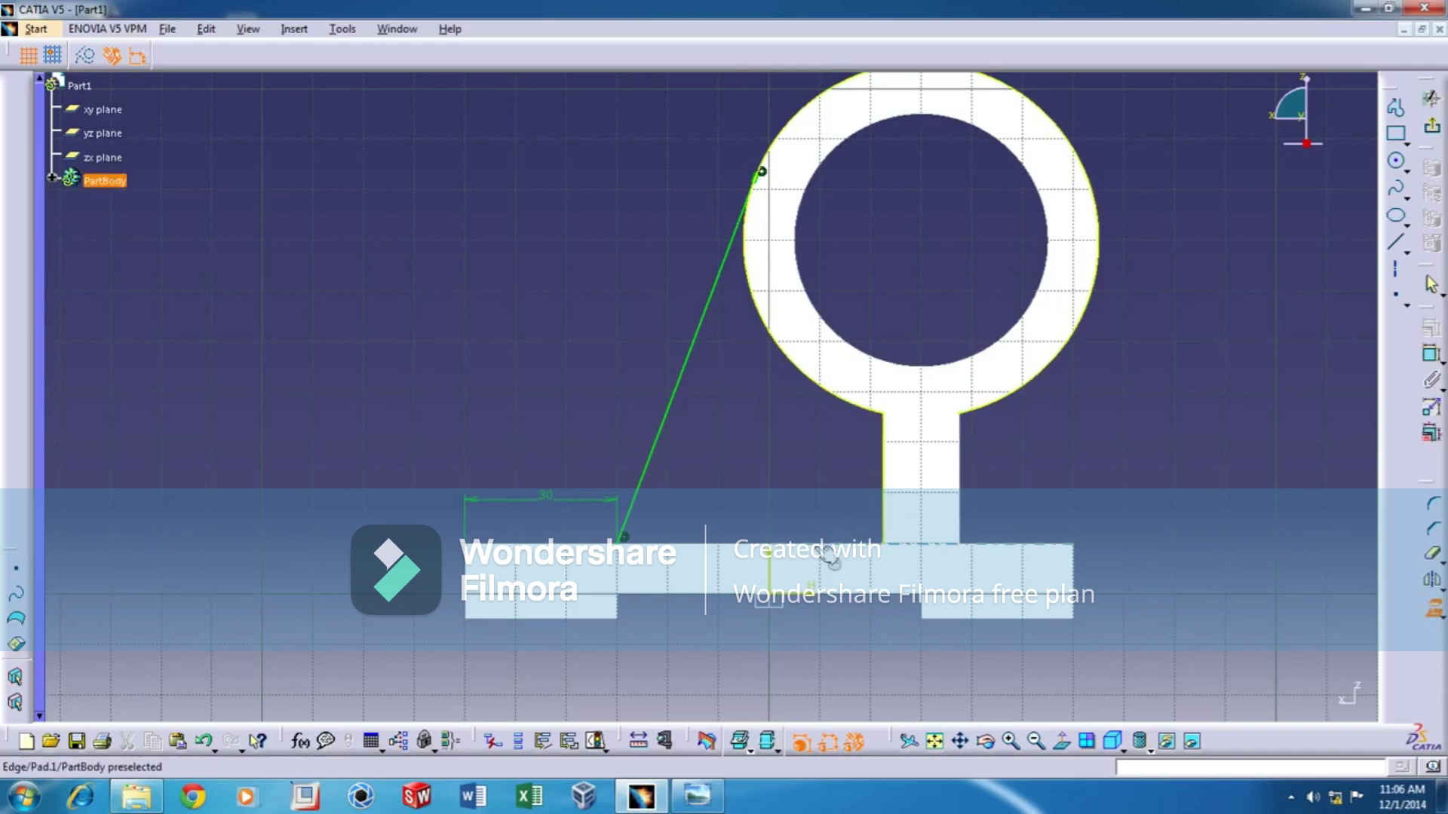
pyautogui.click(742, 545)
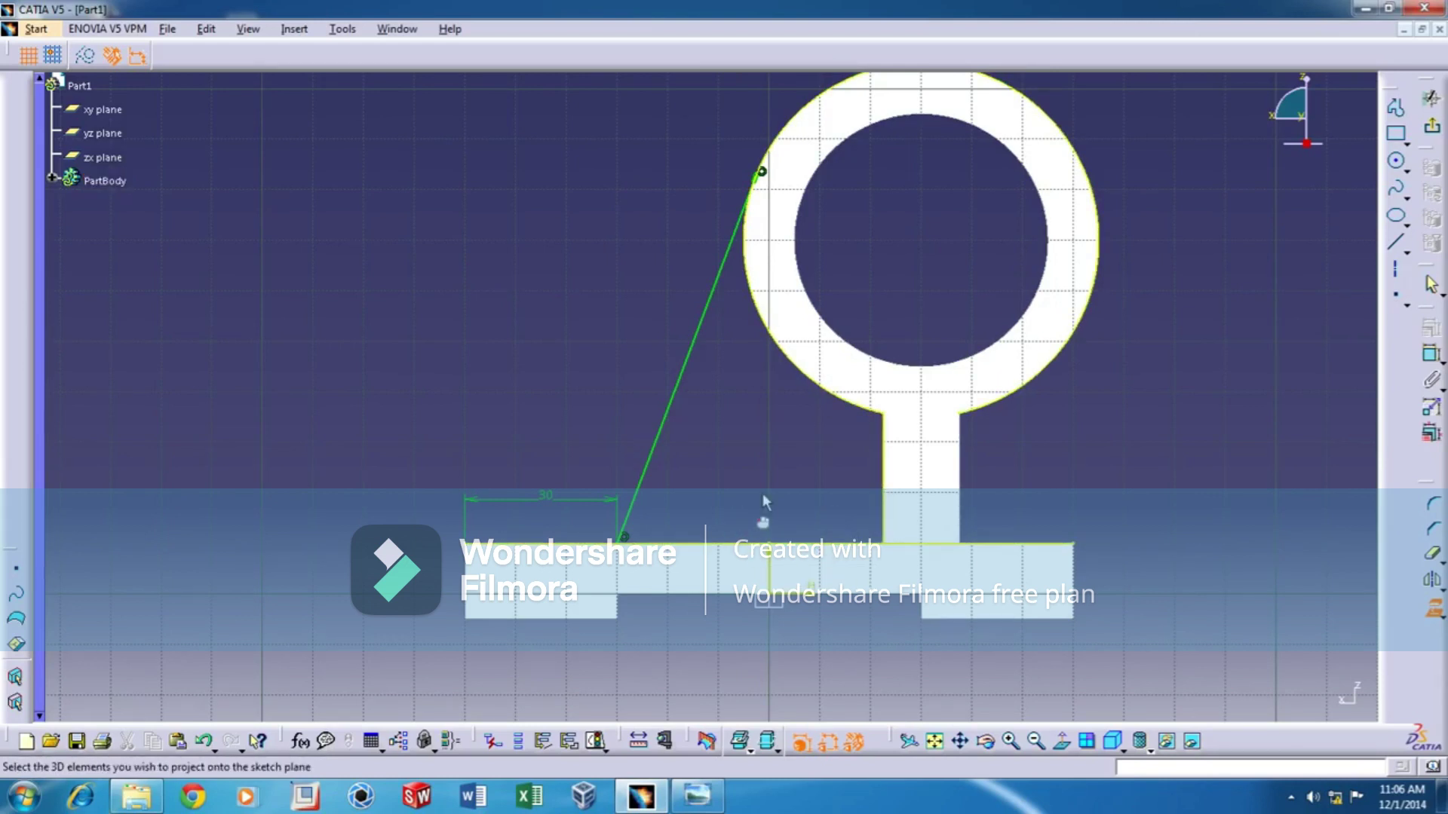
pyautogui.click(1432, 555)
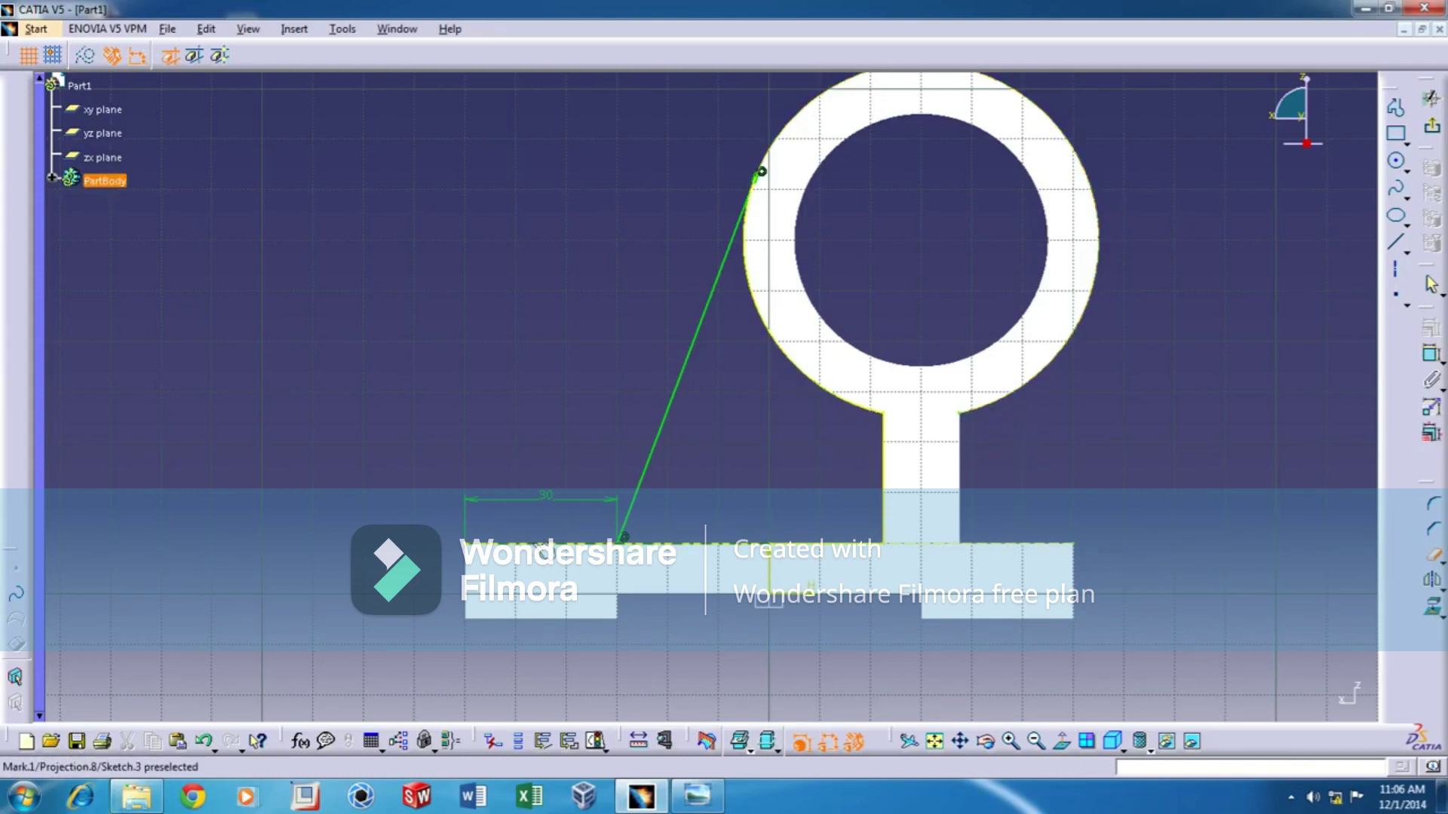
# - Finish the rib sketch and pad its profile 5 mm with mirrored extent
pyautogui.click(1433, 138)
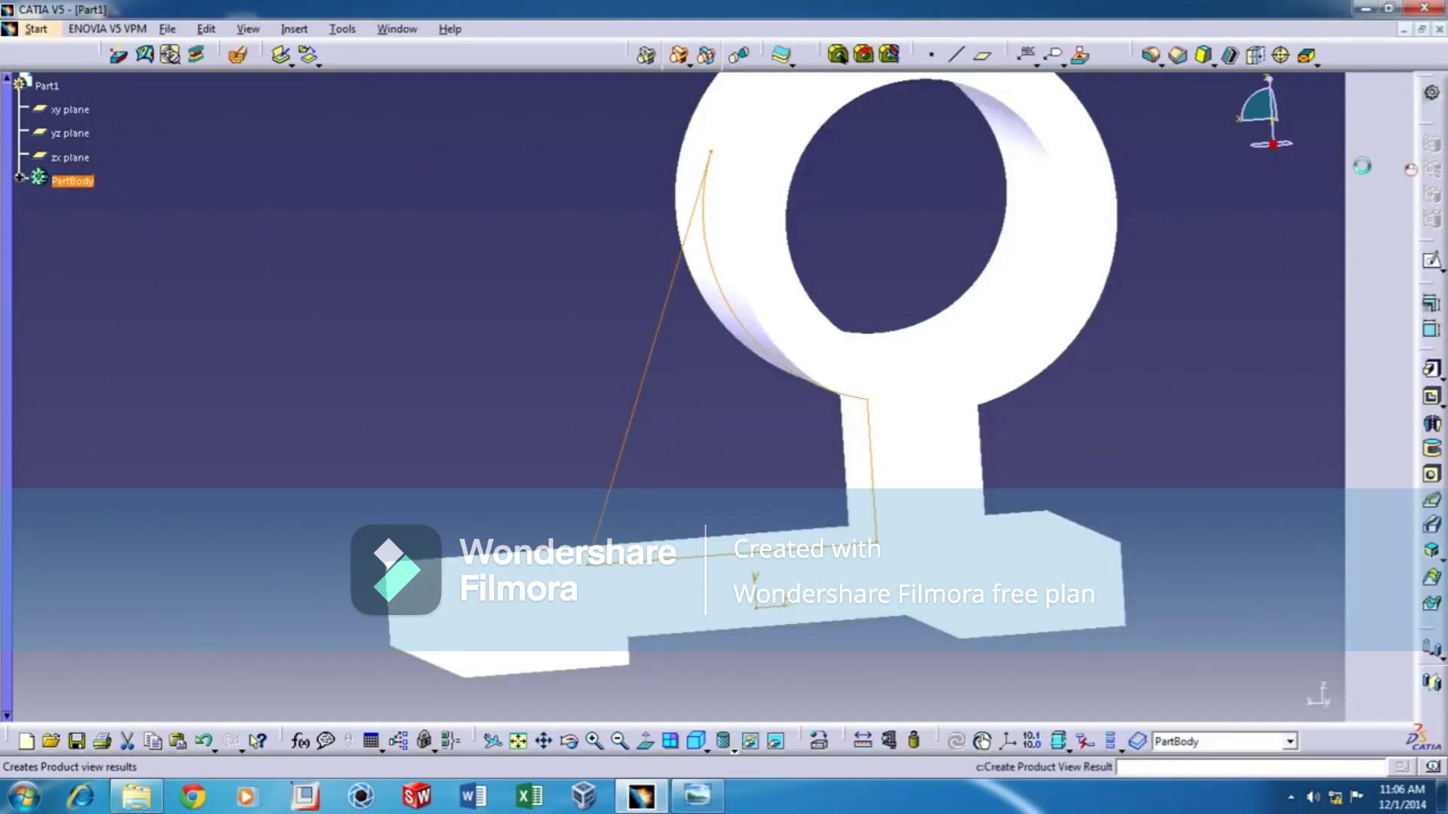
pyautogui.click(1434, 370)
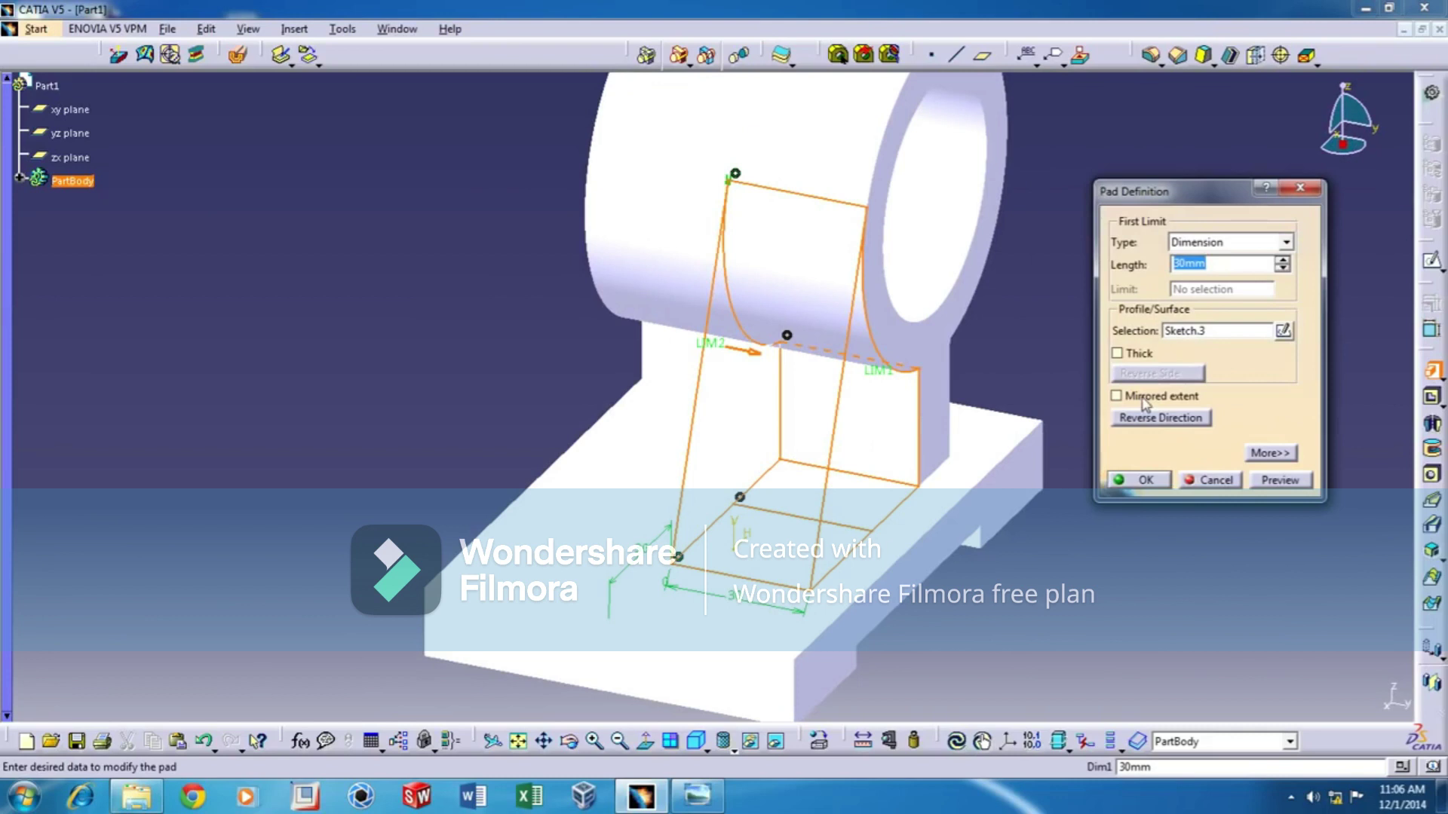
pyautogui.click(1143, 398)
pyautogui.write('5')
pyautogui.click(1138, 479)
pyautogui.moveTo(1054, 439); pyautogui.dragTo(932, 419, button='middle')
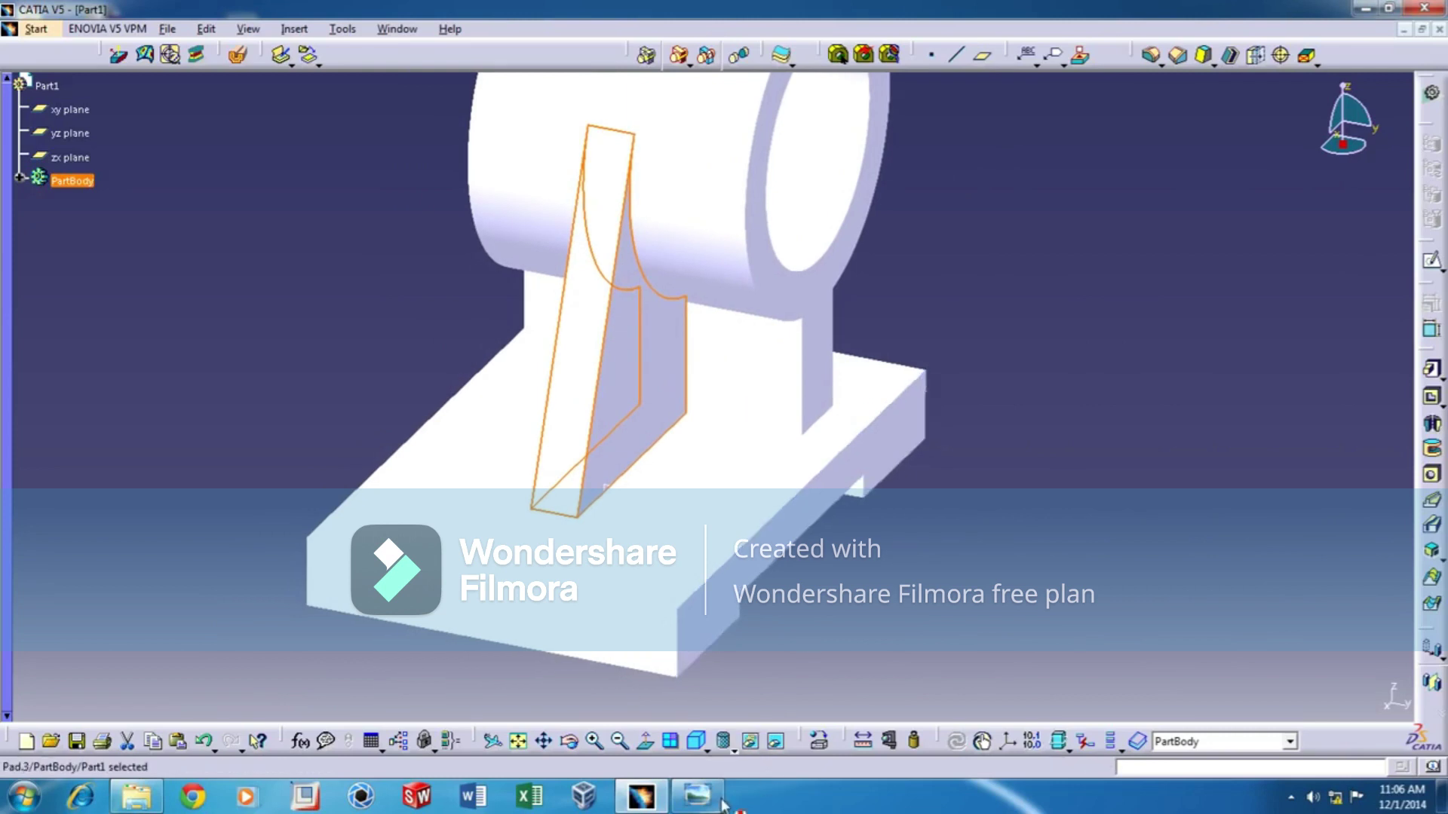
# - Check the reference drawing and sketch a small hole circle near a corner of the base plate's top face
pyautogui.click(711, 801)
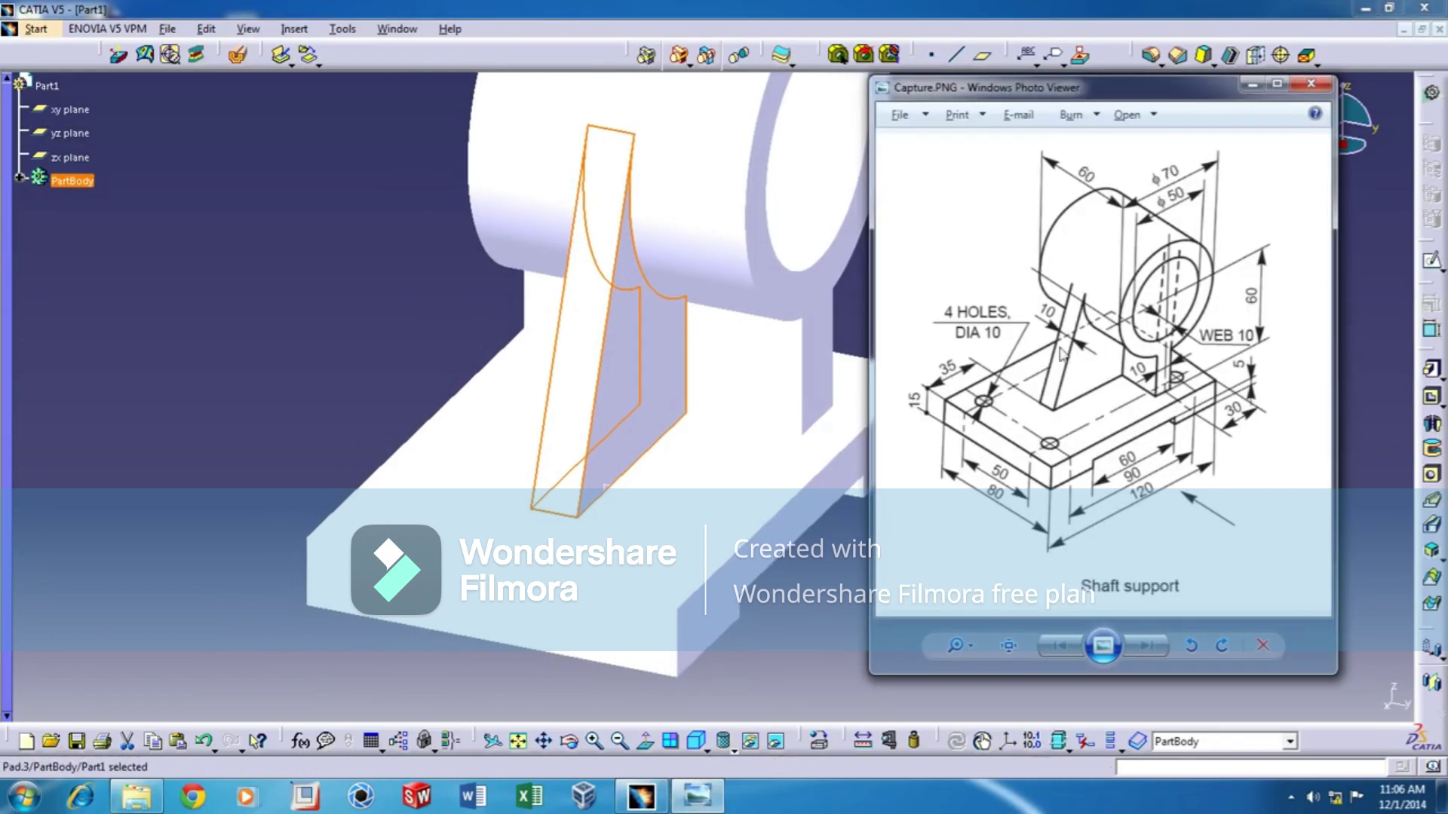
pyautogui.click(1252, 85)
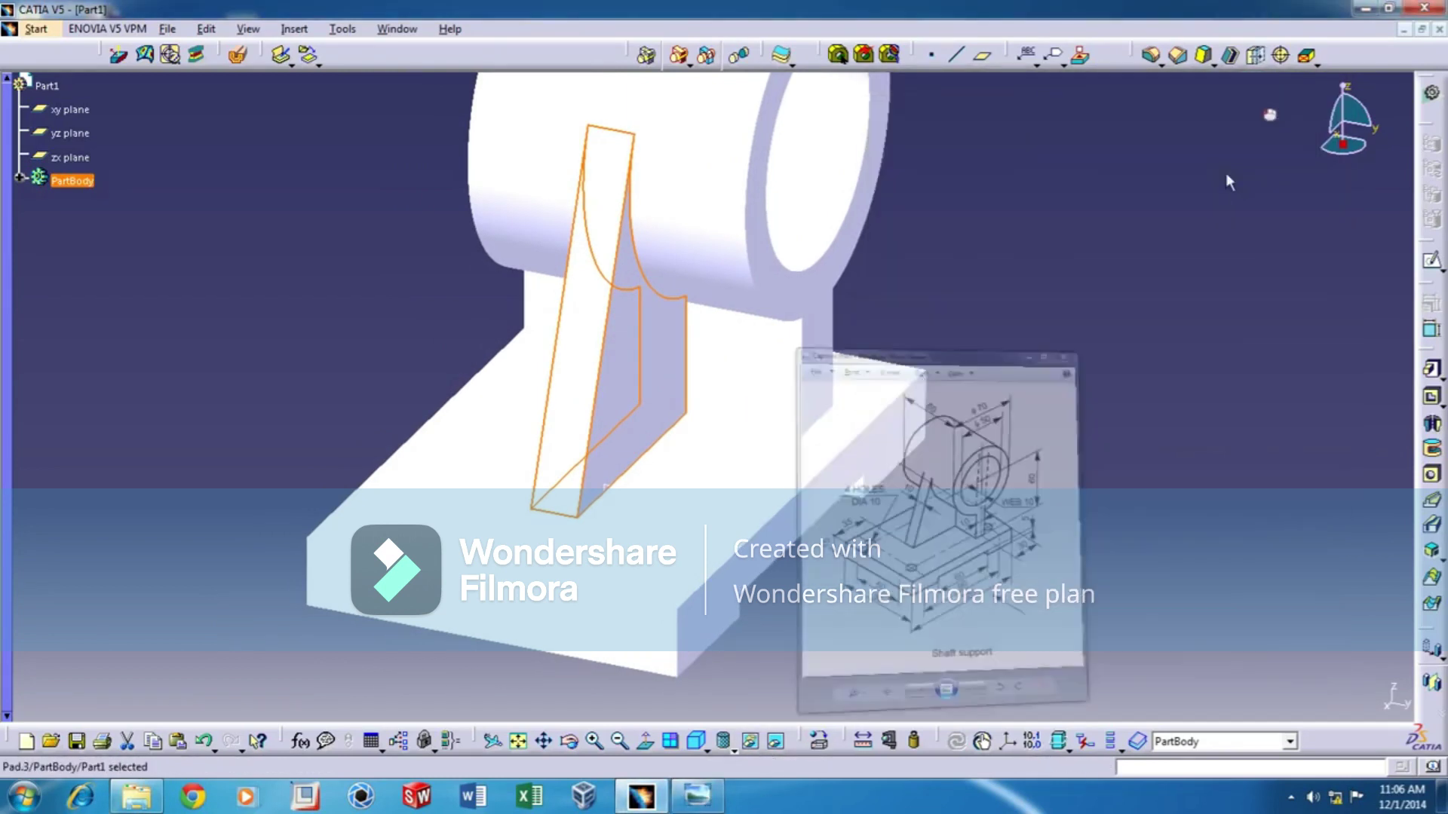
pyautogui.click(684, 525)
pyautogui.click(1431, 264)
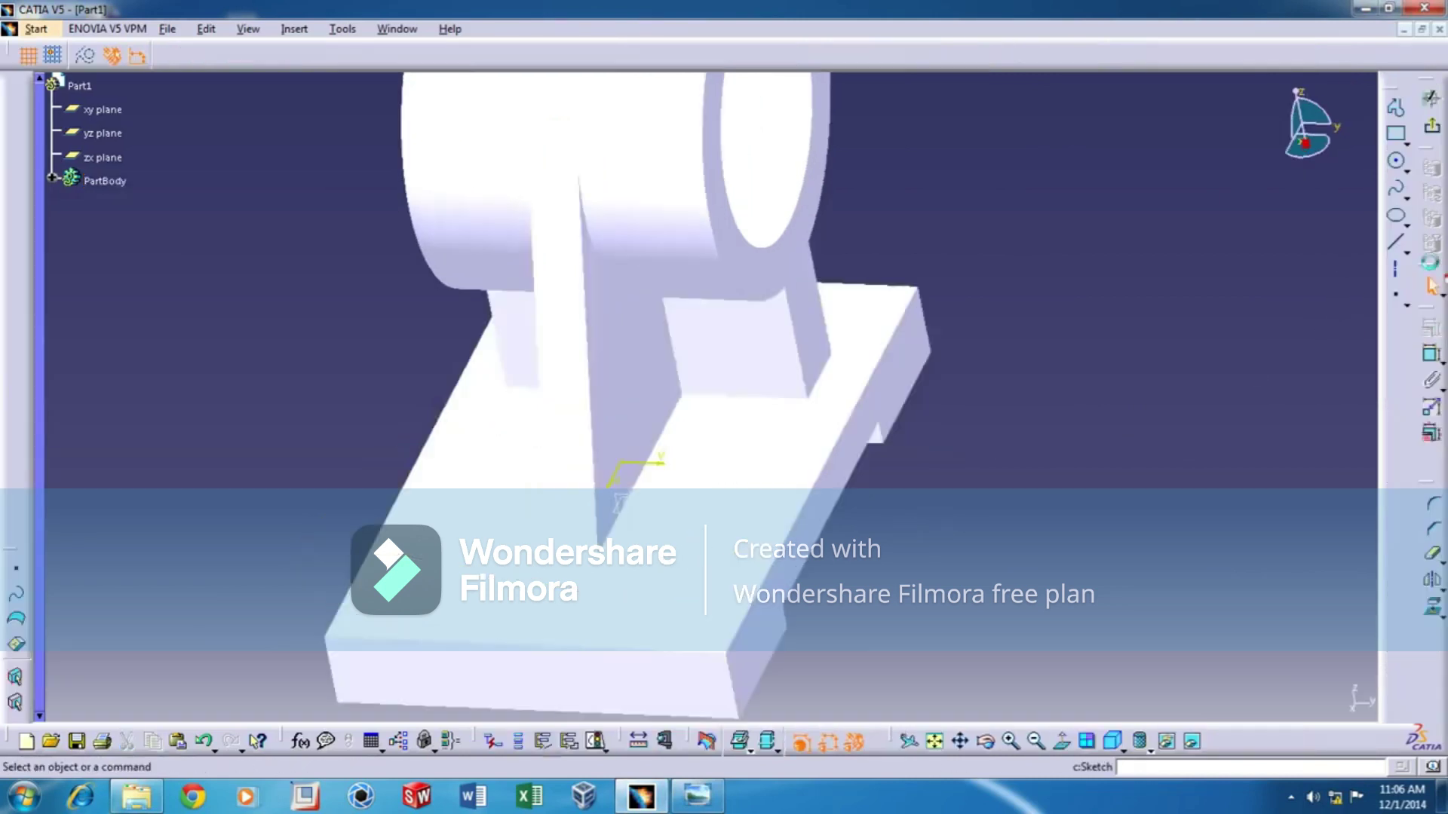
pyautogui.click(1395, 161)
pyautogui.click(1053, 291)
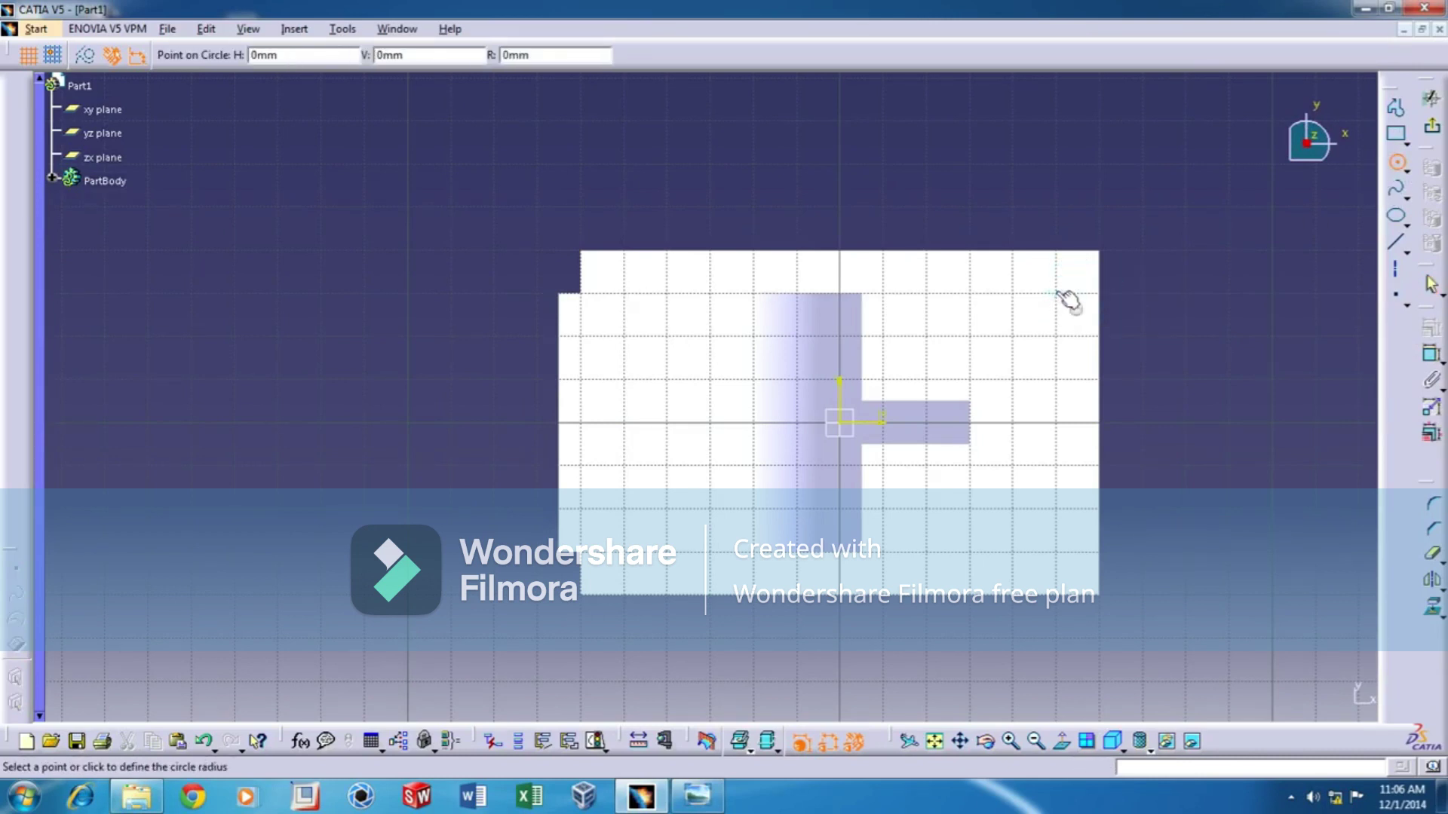
pyautogui.click(1071, 280)
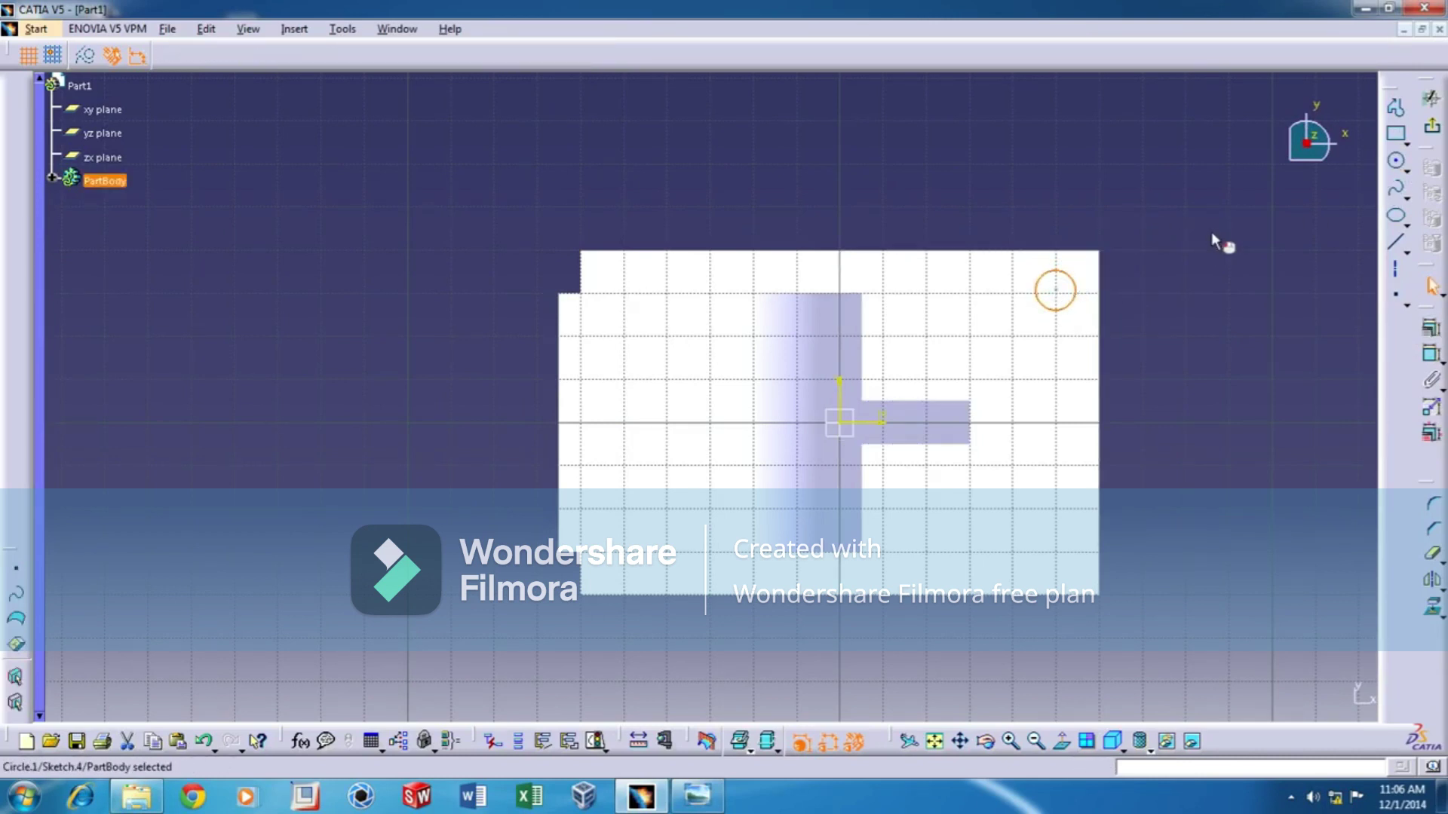
# - Dimension the hole circle's diameter and its centre's distances to the base plate's two nearest edges
pyautogui.click(1430, 352)
pyautogui.click(1069, 277)
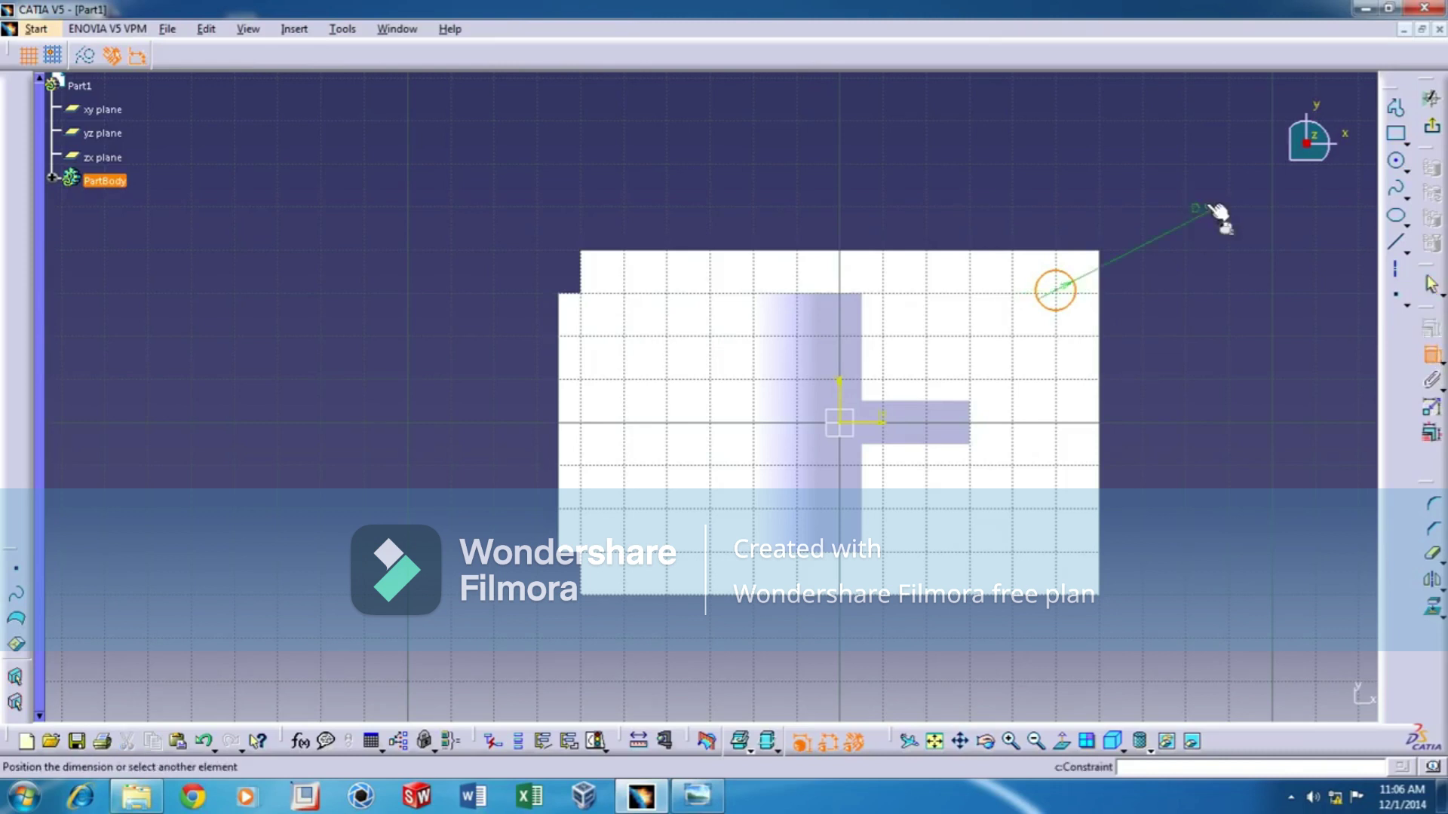
pyautogui.click(1055, 251)
pyautogui.click(1125, 282)
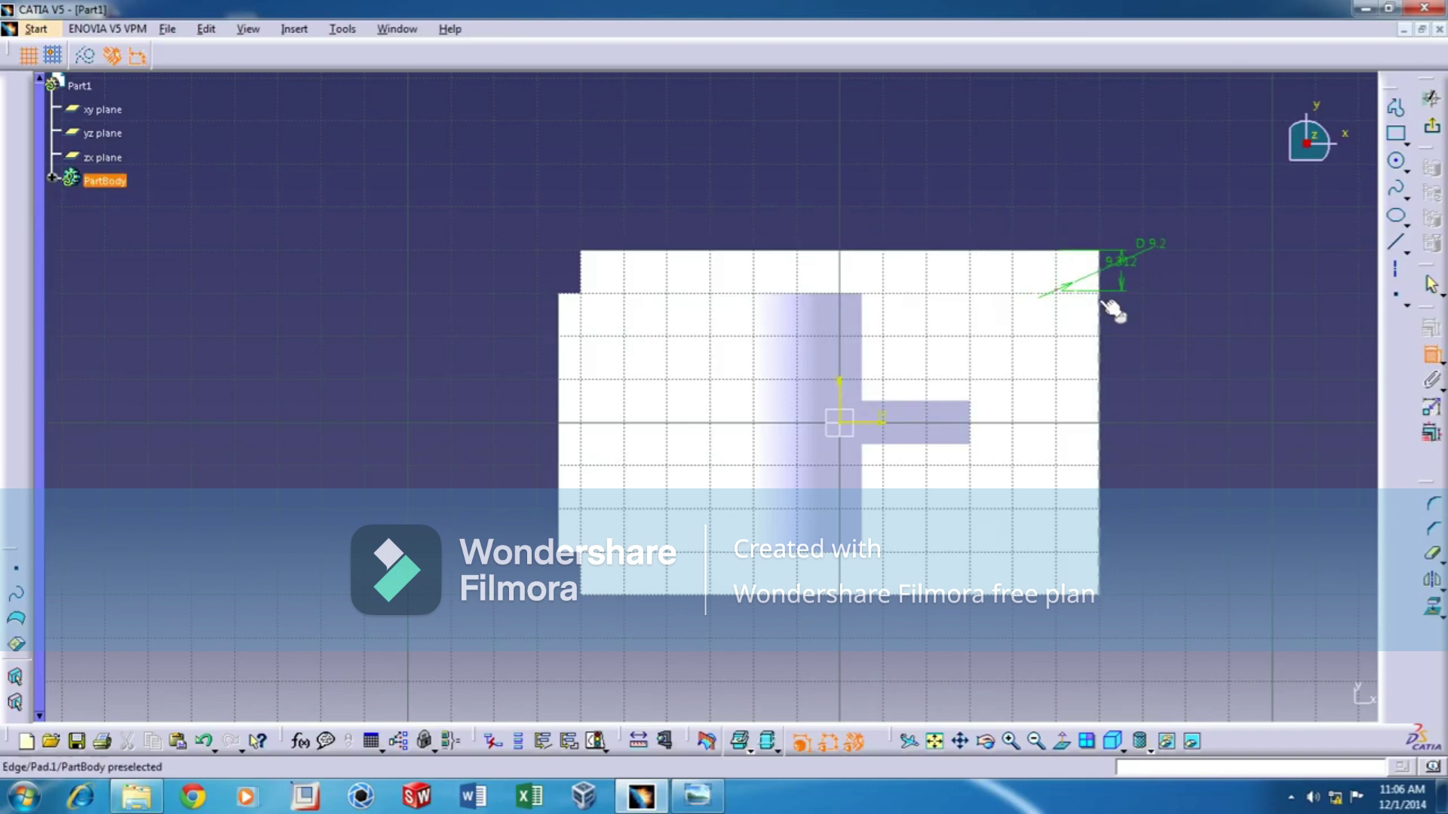
pyautogui.click(1060, 286)
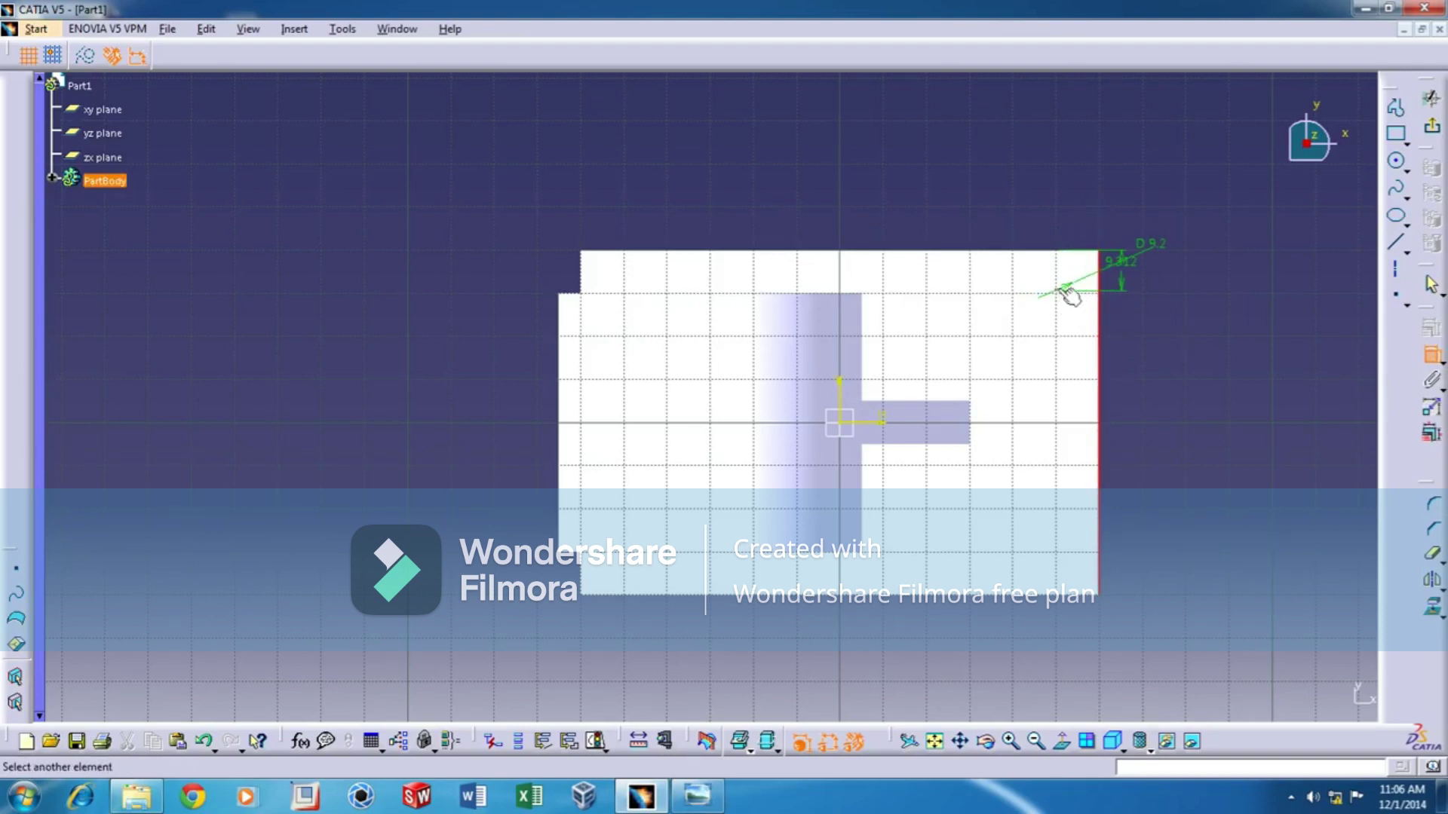
pyautogui.click(1063, 291)
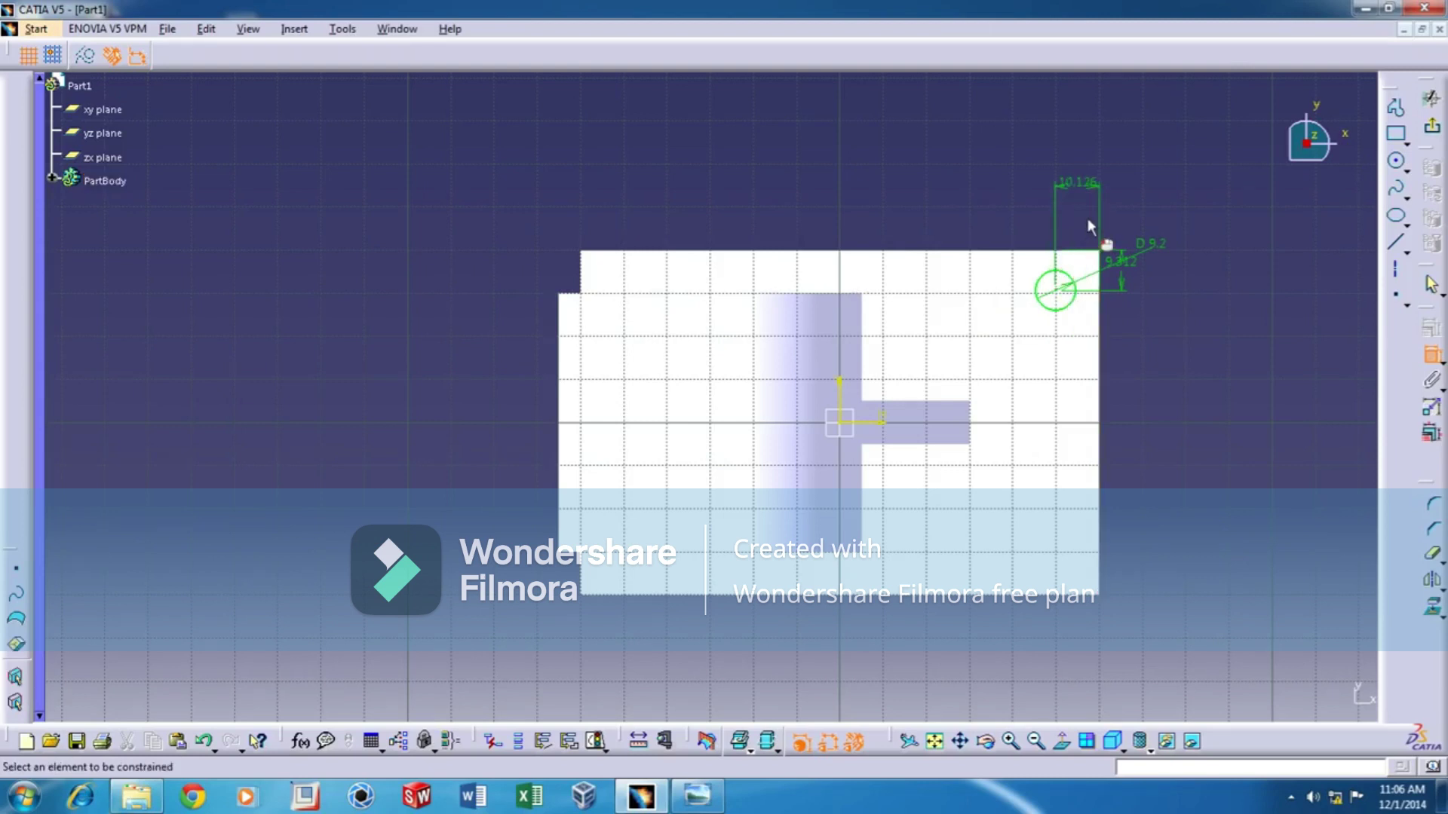
# - Set both of the circle's edge distances to 15 mm and its diameter to 10 mm
pyautogui.doubleClick(1086, 192)
pyautogui.write('15')
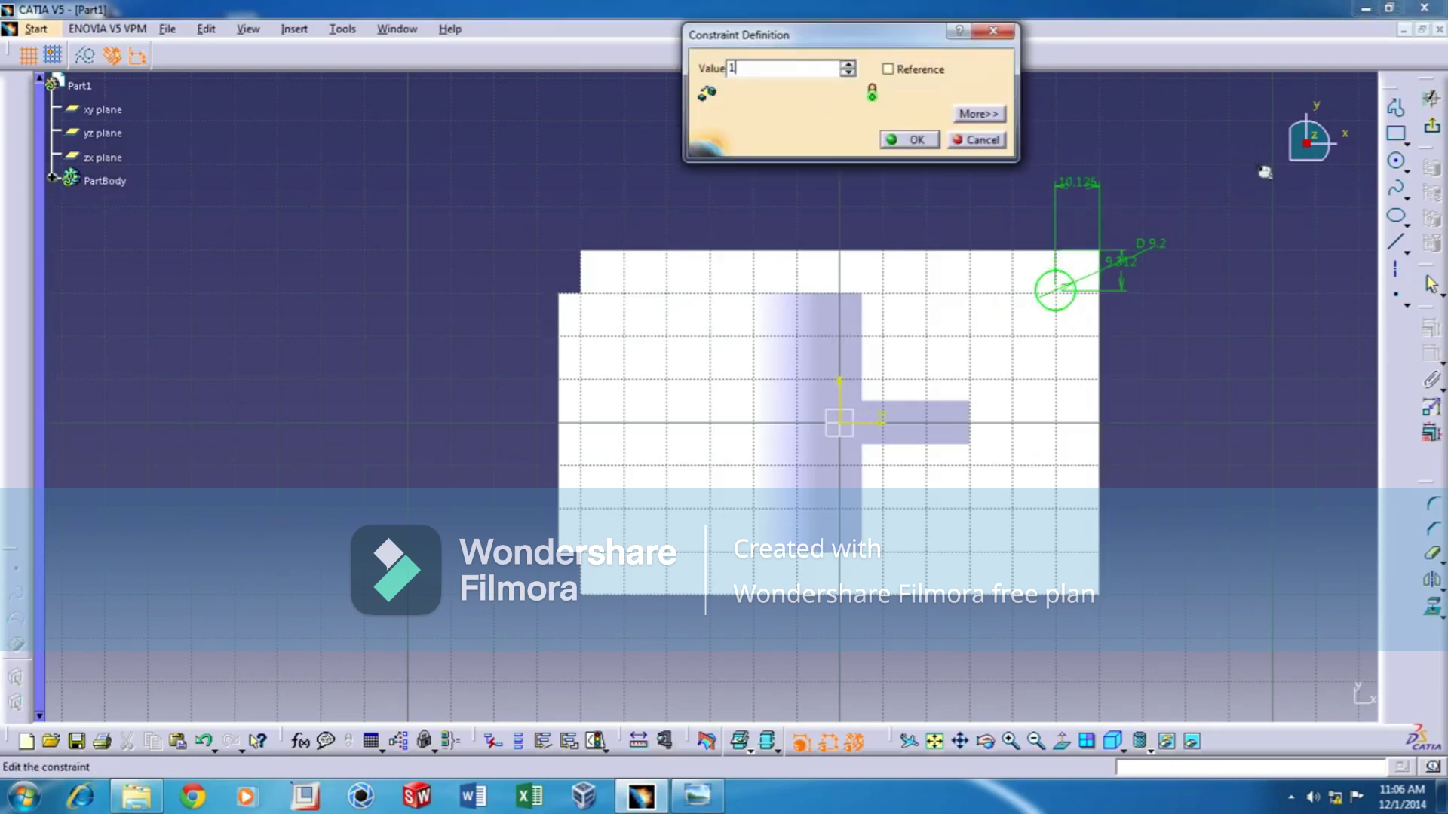
pyautogui.press('Return')
pyautogui.doubleClick(1117, 261)
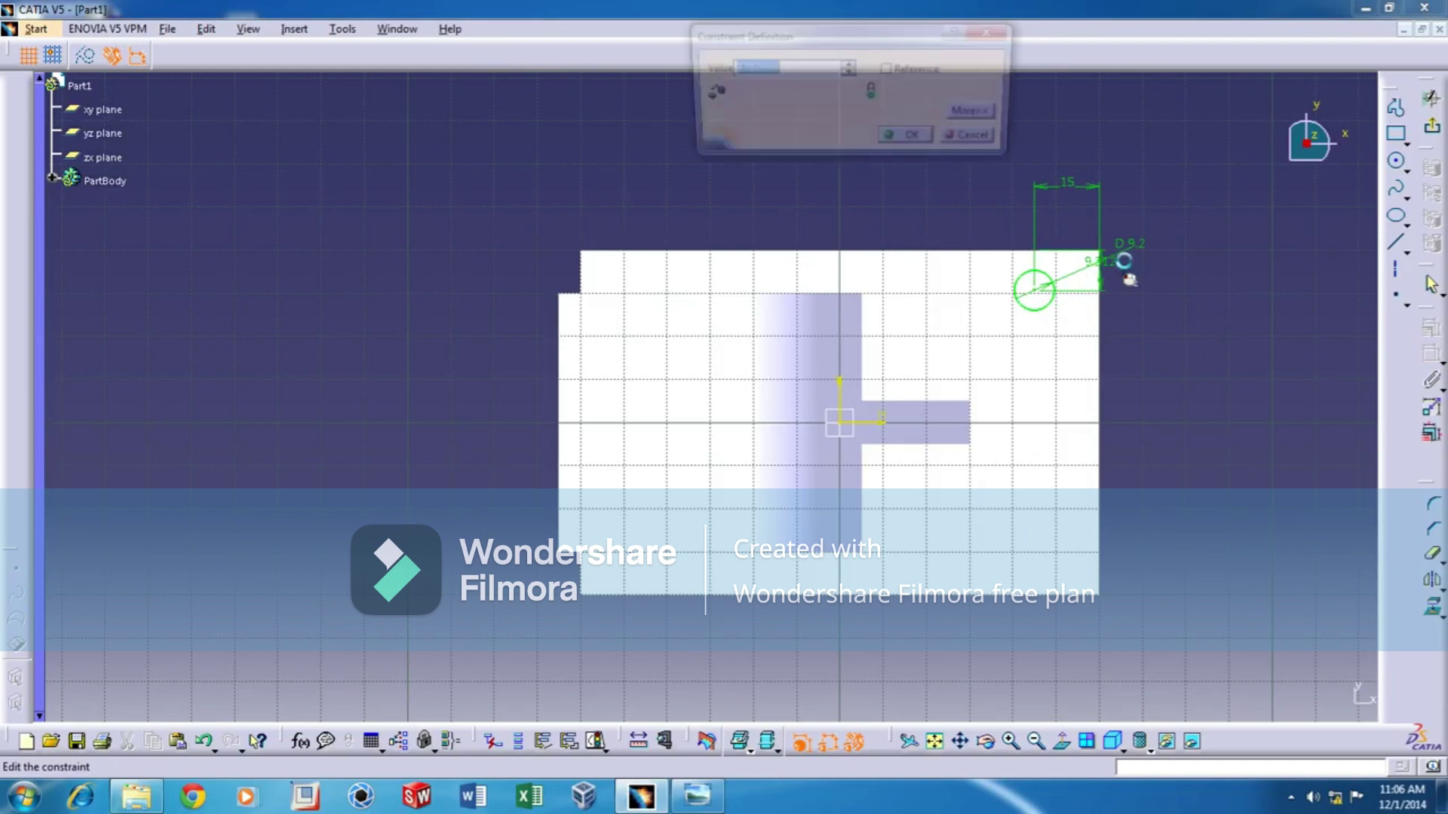
pyautogui.write('15')
pyautogui.press('Return')
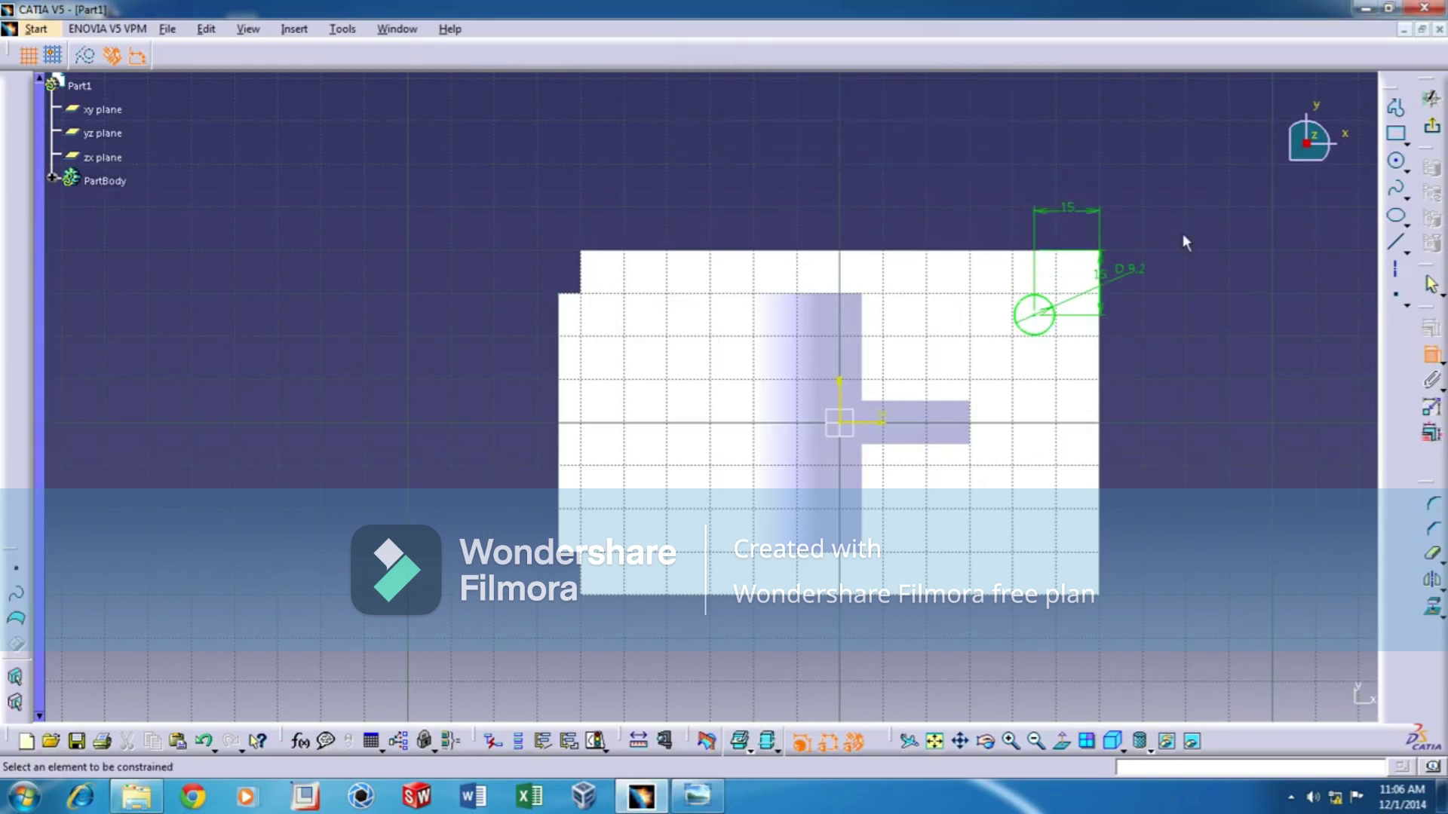
pyautogui.doubleClick(1137, 273)
pyautogui.write('10')
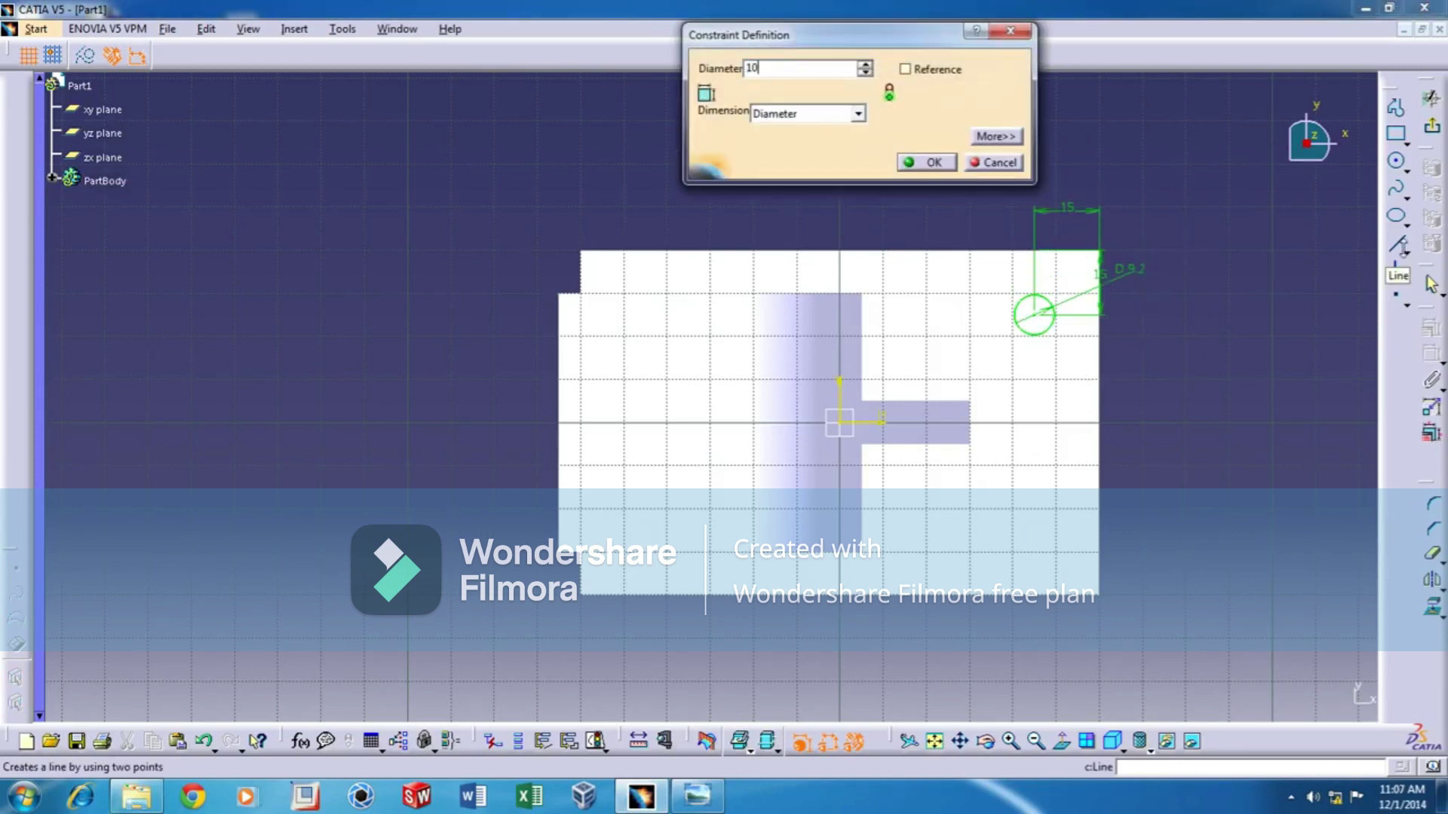
pyautogui.press('Return')
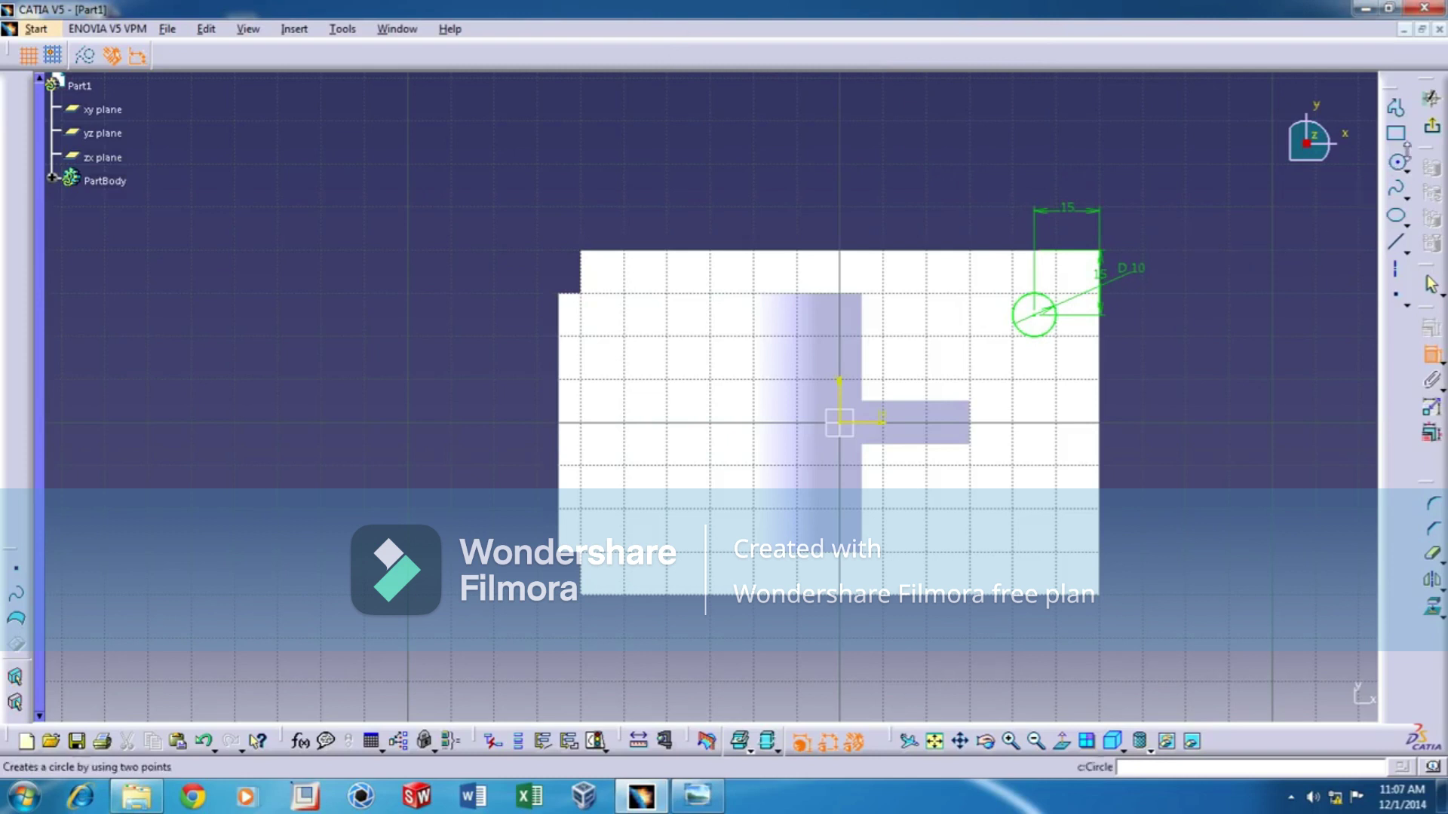
# - Finish the hole sketch and cut it through the base plate as a pocket 15 mm deep
pyautogui.click(1435, 132)
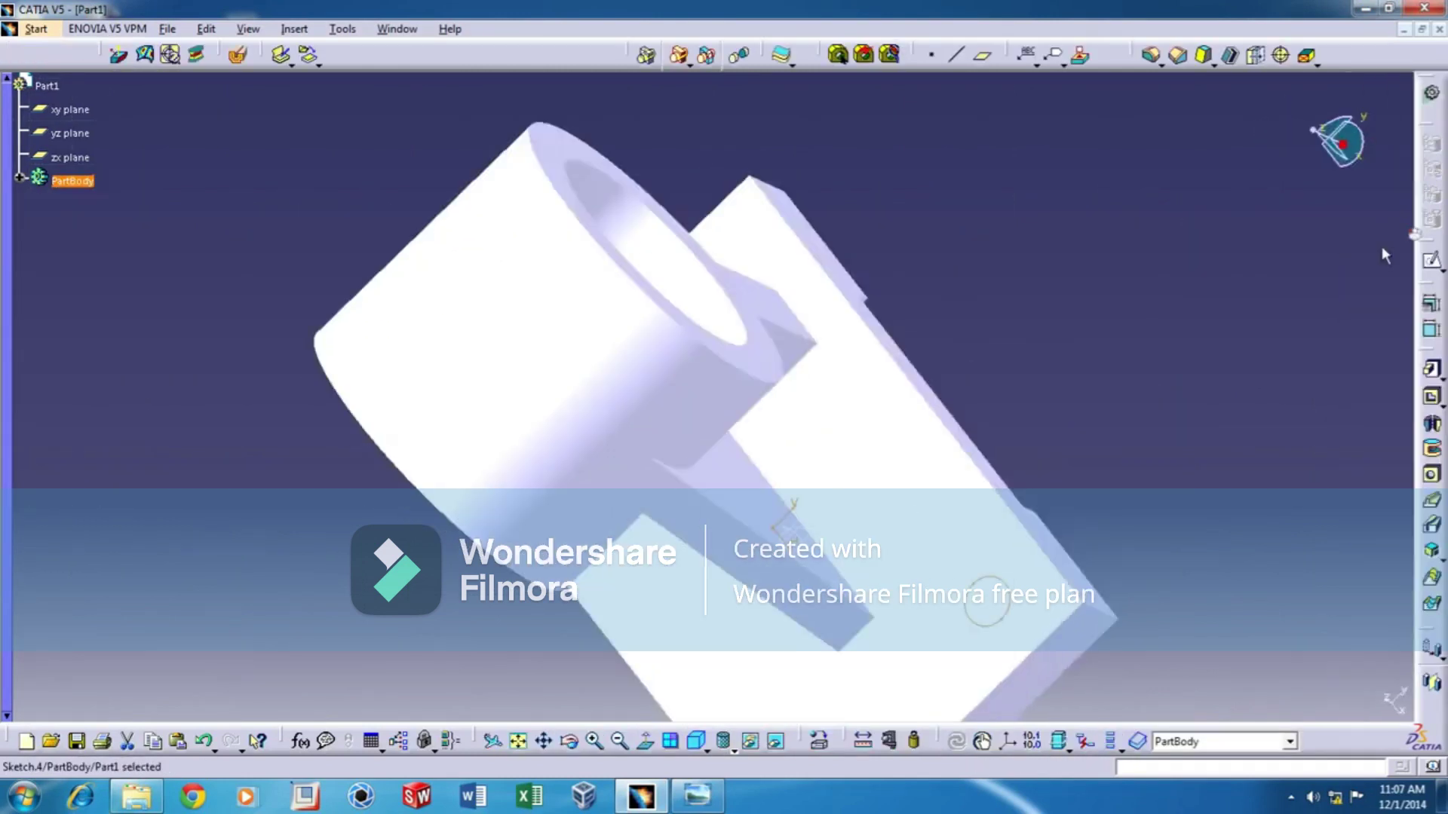
pyautogui.click(1433, 399)
pyautogui.write('15')
pyautogui.press('Return')
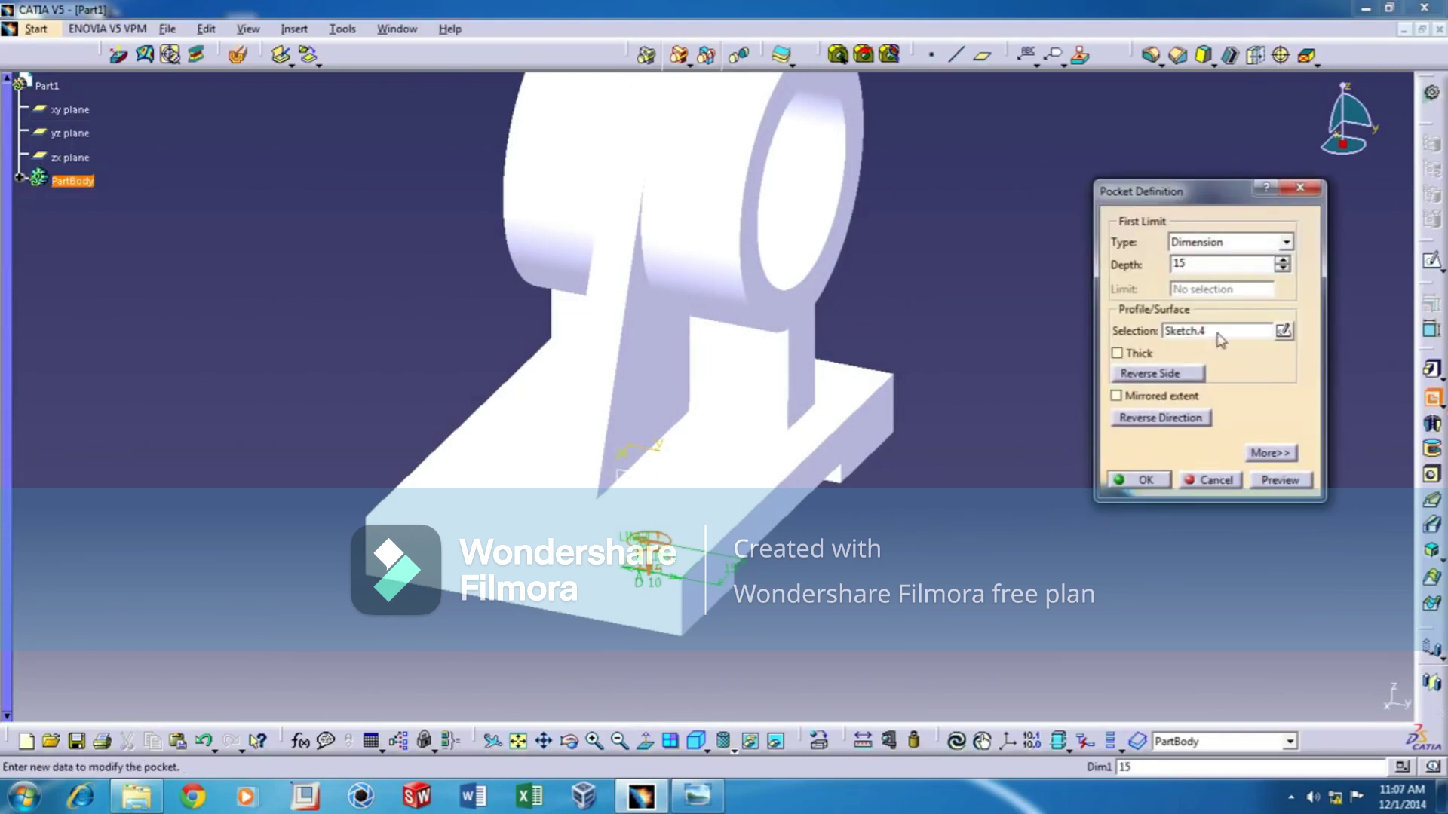
pyautogui.click(1144, 481)
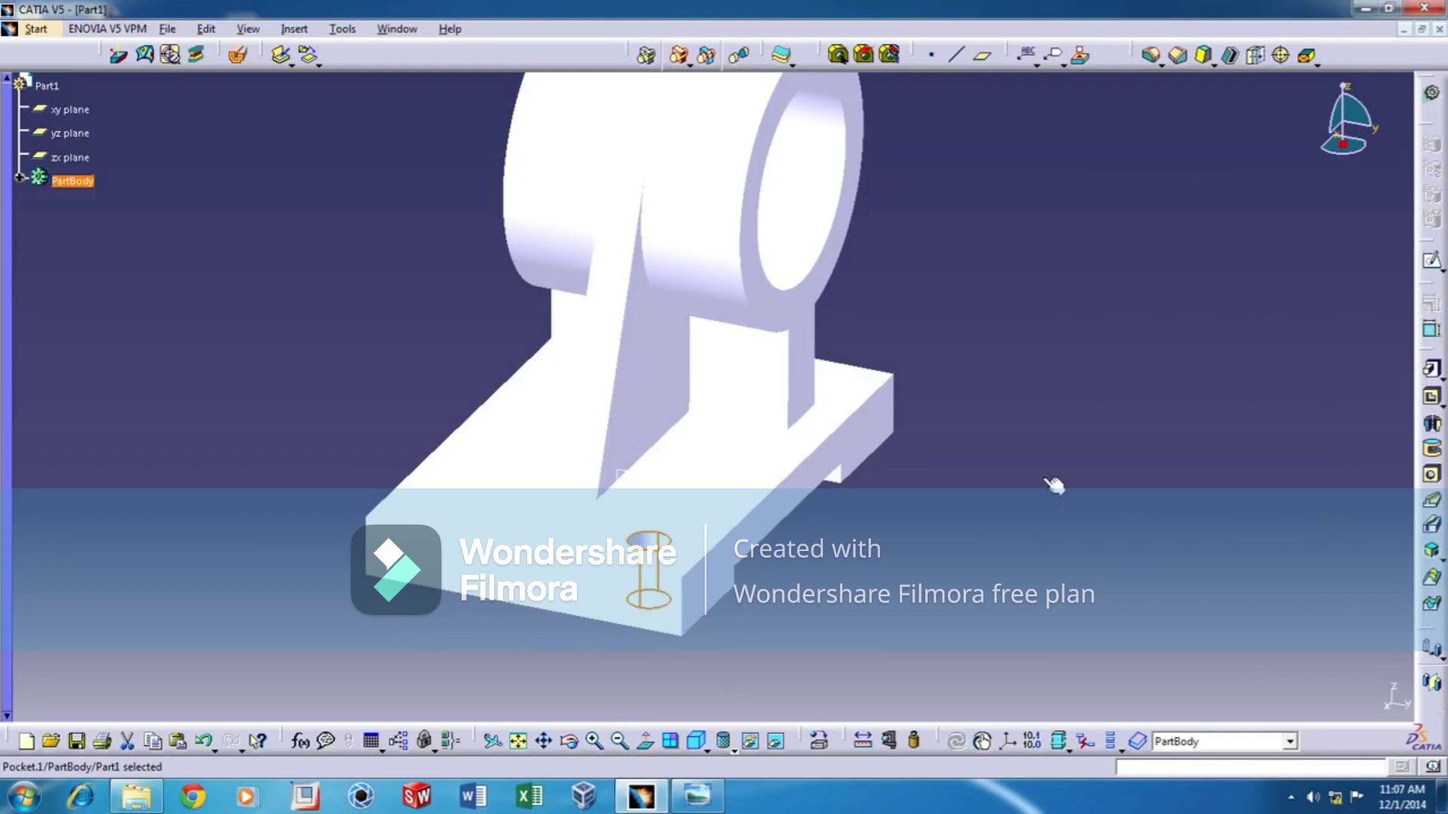
pyautogui.moveTo(1010, 416); pyautogui.dragTo(1098, 456, button='middle')
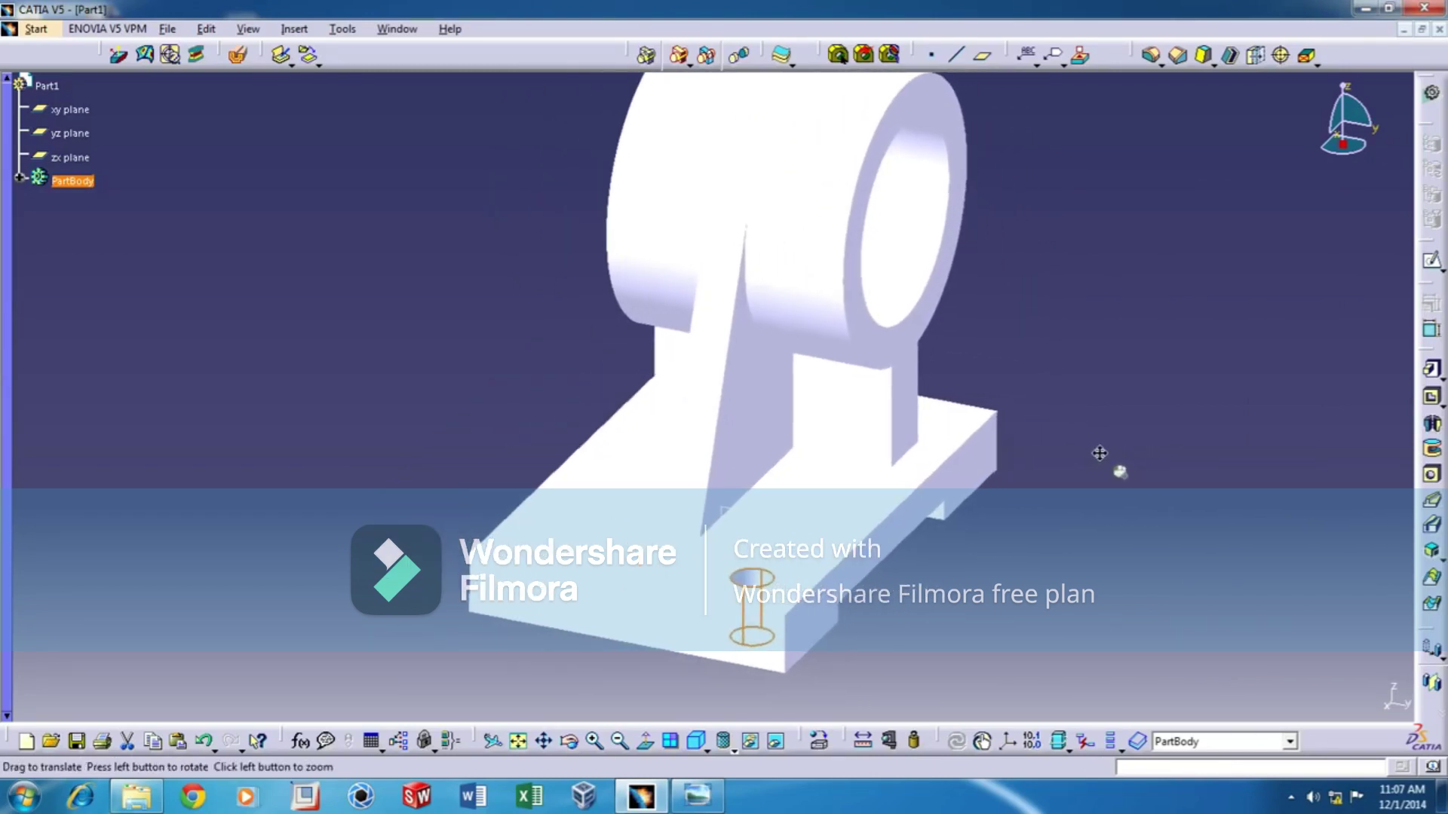
# - Start a rectangular pattern of the hole pocket along the base plate's long top edge, reversing the first direction to run across the plate
pyautogui.click(21, 178)
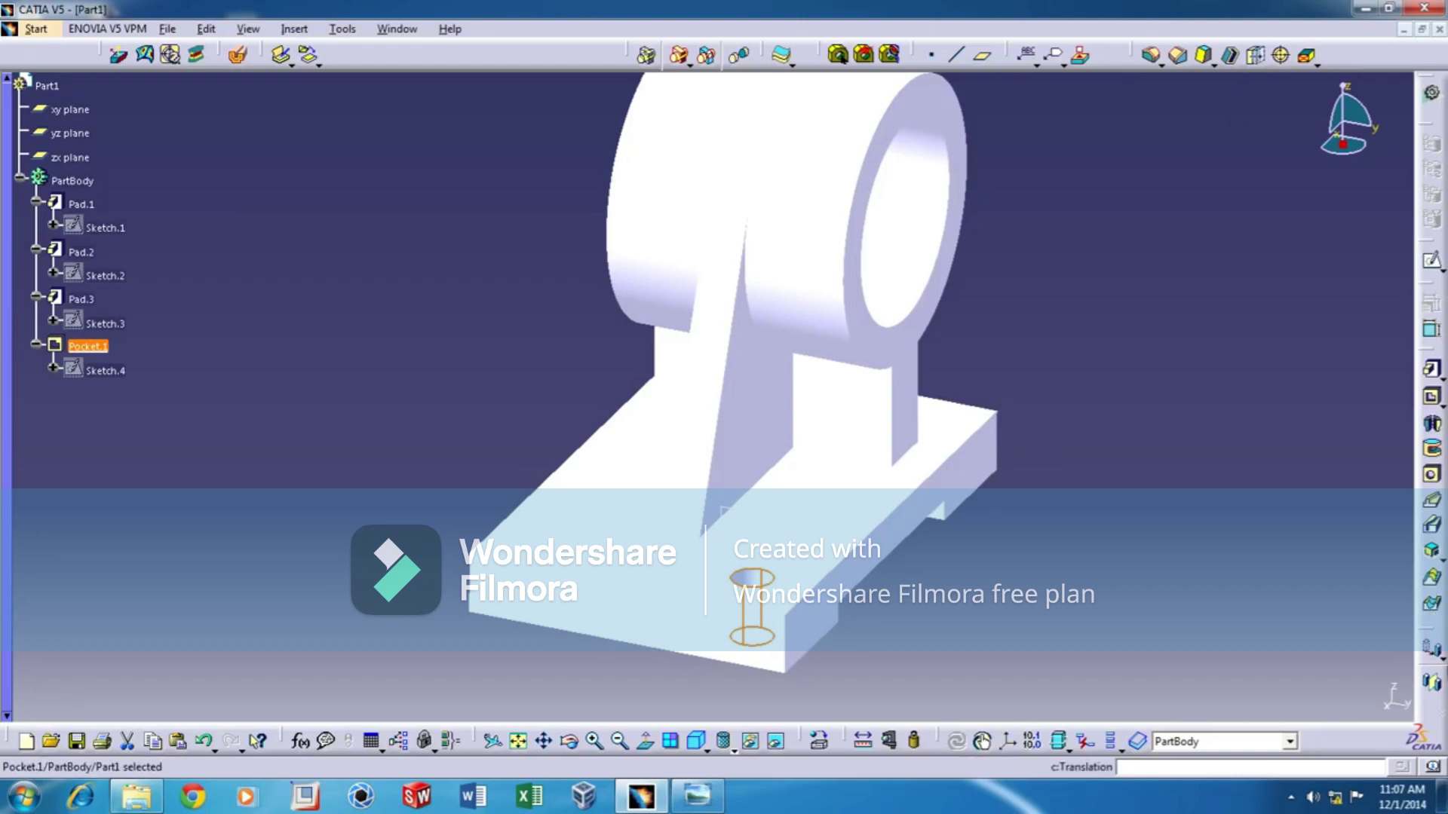
pyautogui.moveTo(1426, 628); pyautogui.dragTo(1391, 611)
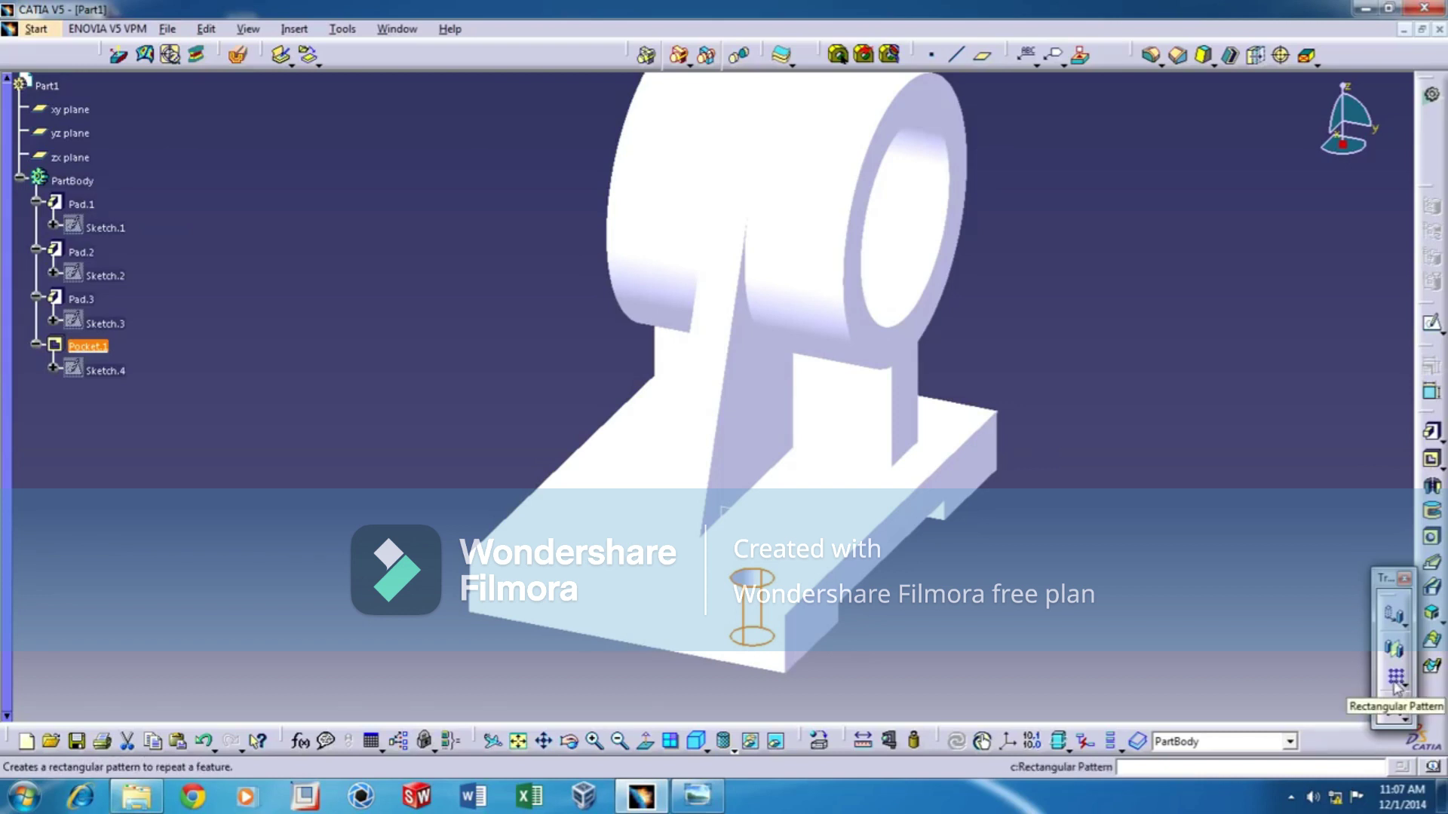
pyautogui.click(1396, 678)
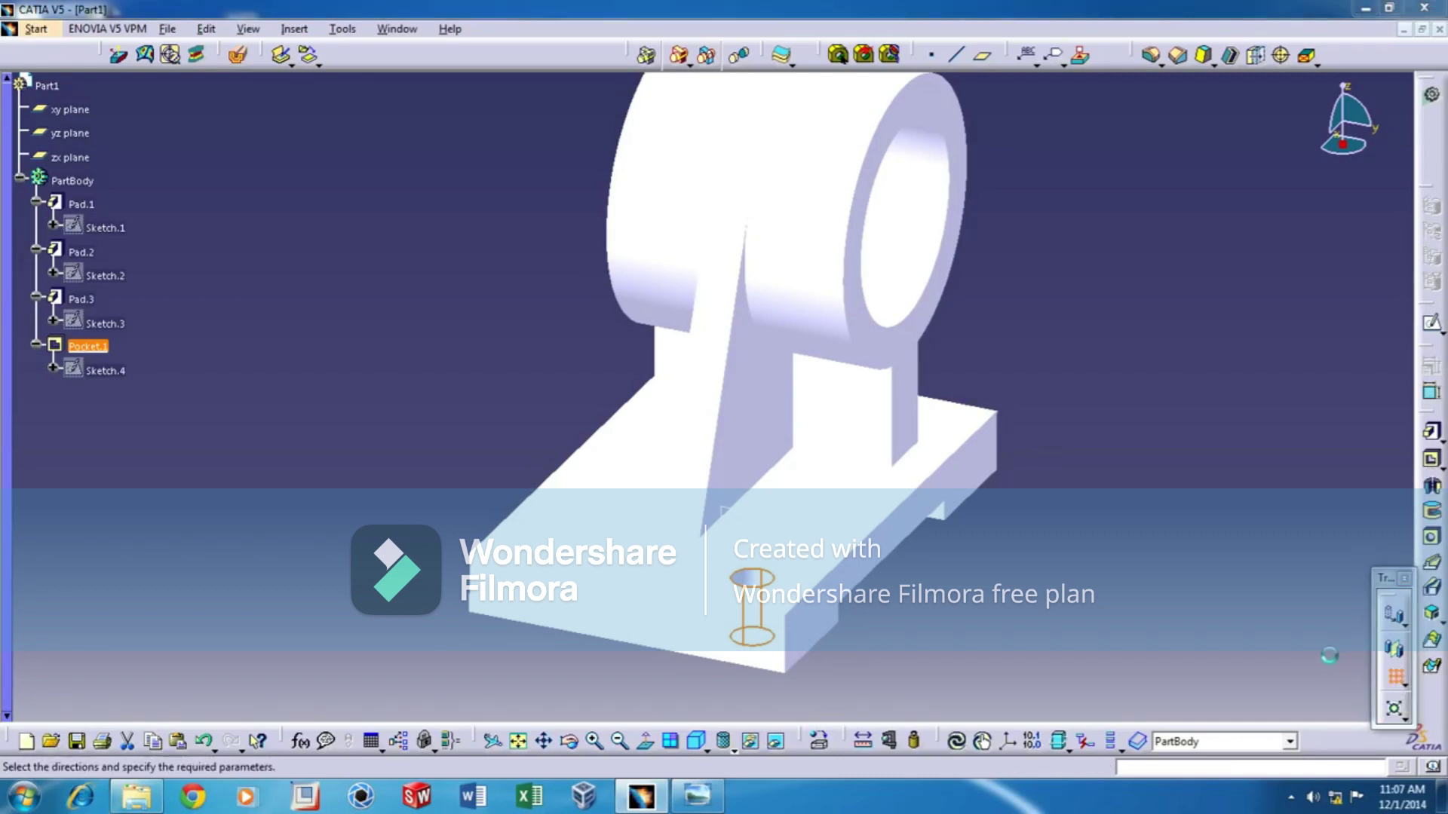
pyautogui.moveTo(549, 245); pyautogui.dragTo(277, 167)
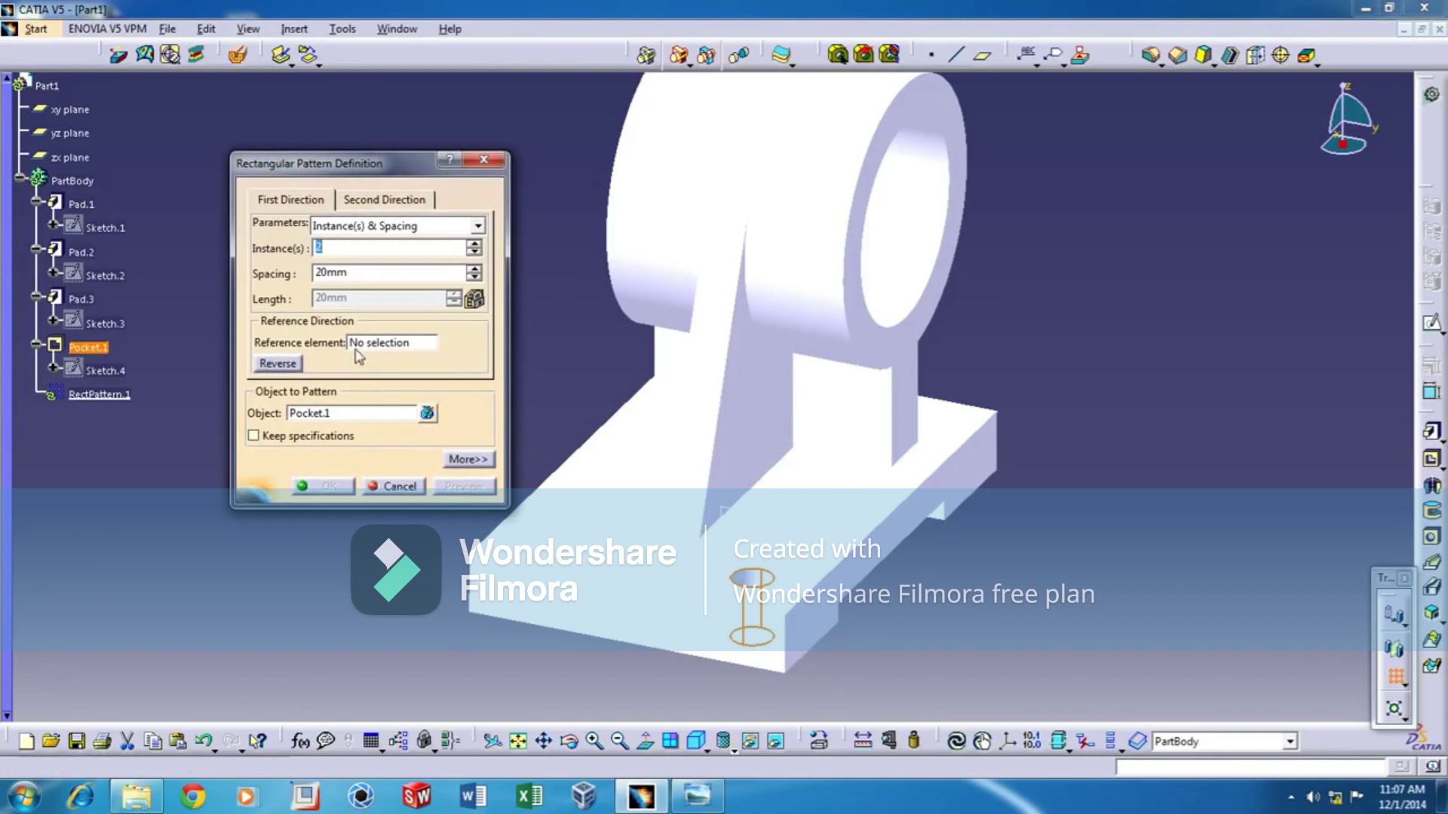
pyautogui.click(377, 344)
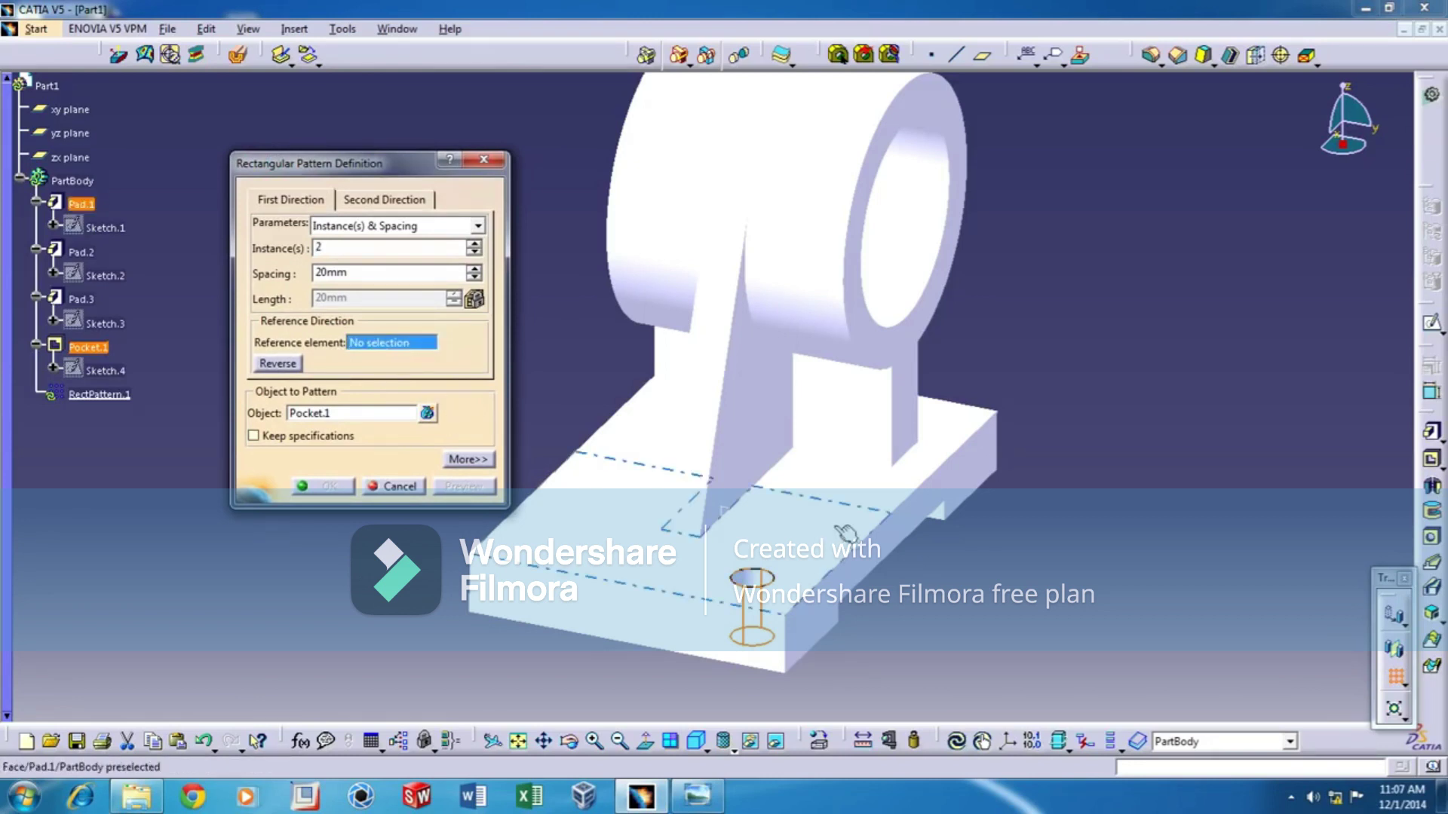
pyautogui.click(871, 544)
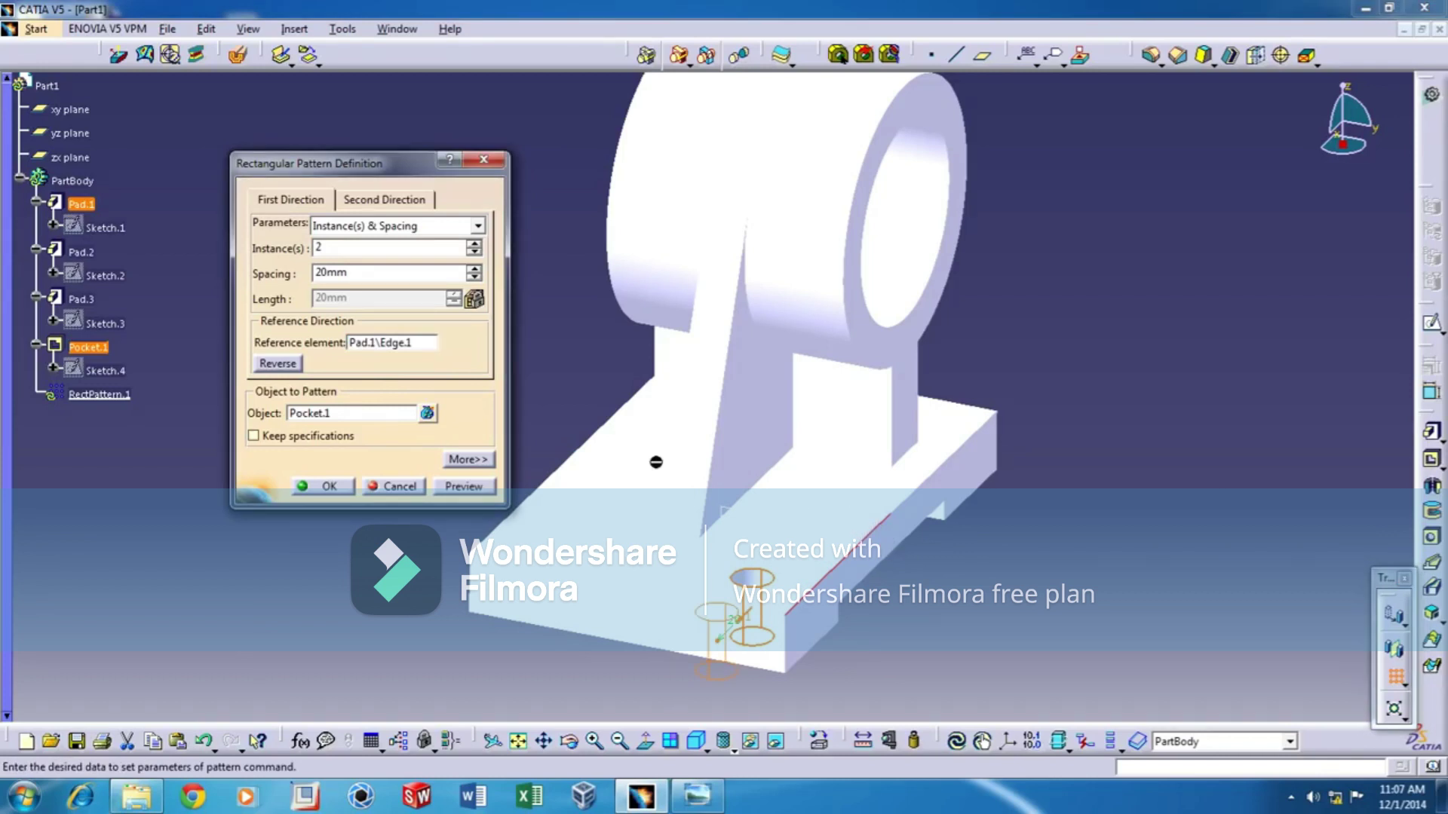
pyautogui.click(281, 367)
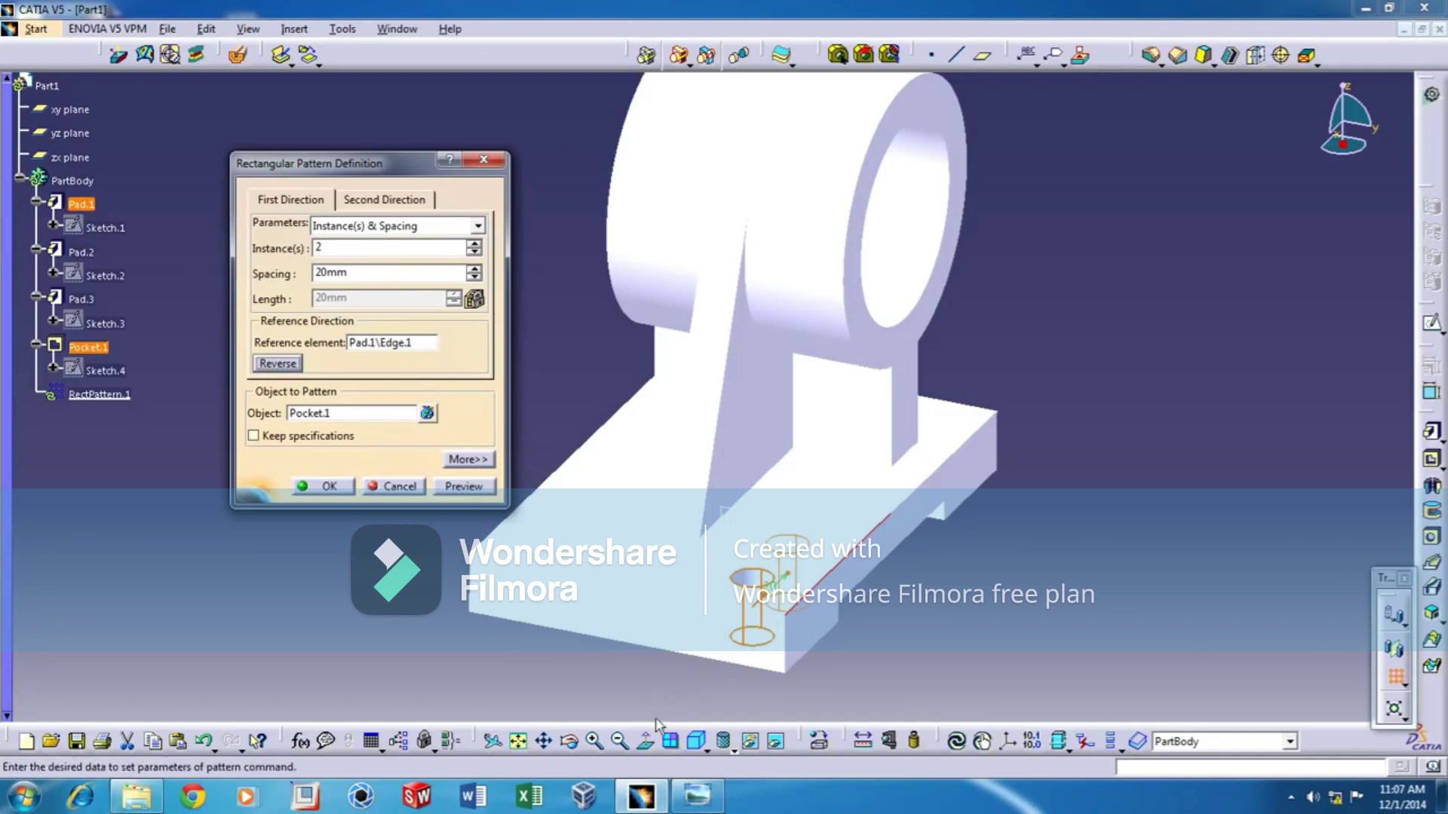
# - Check the hole spacing in the reference drawing, set the first direction's spacing to 90 mm and preview the pattern
pyautogui.click(698, 797)
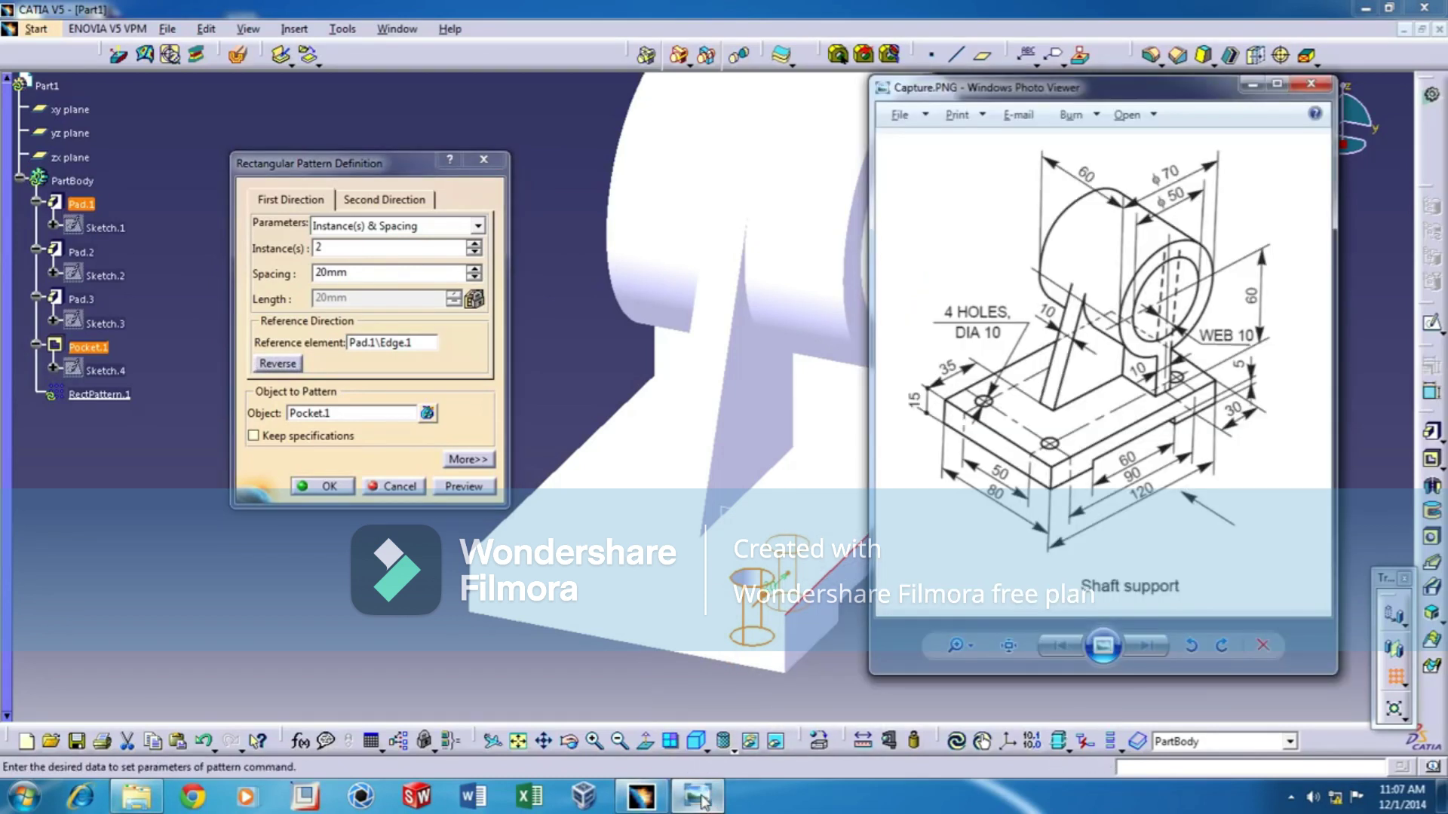
pyautogui.click(703, 801)
pyautogui.click(474, 267)
pyautogui.click(474, 267)
pyautogui.moveTo(426, 274); pyautogui.dragTo(245, 279)
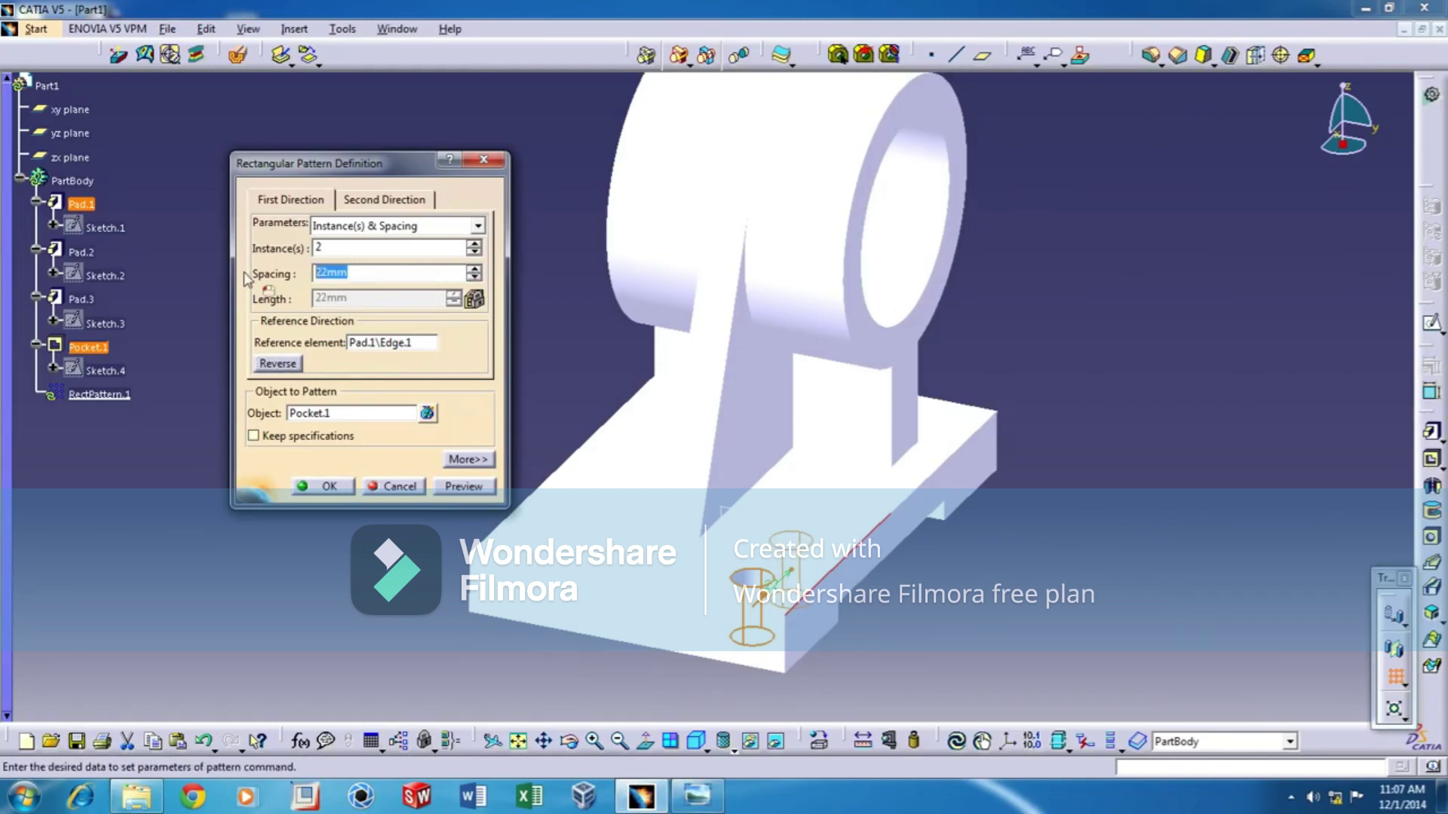
pyautogui.write('90')
pyautogui.click(456, 487)
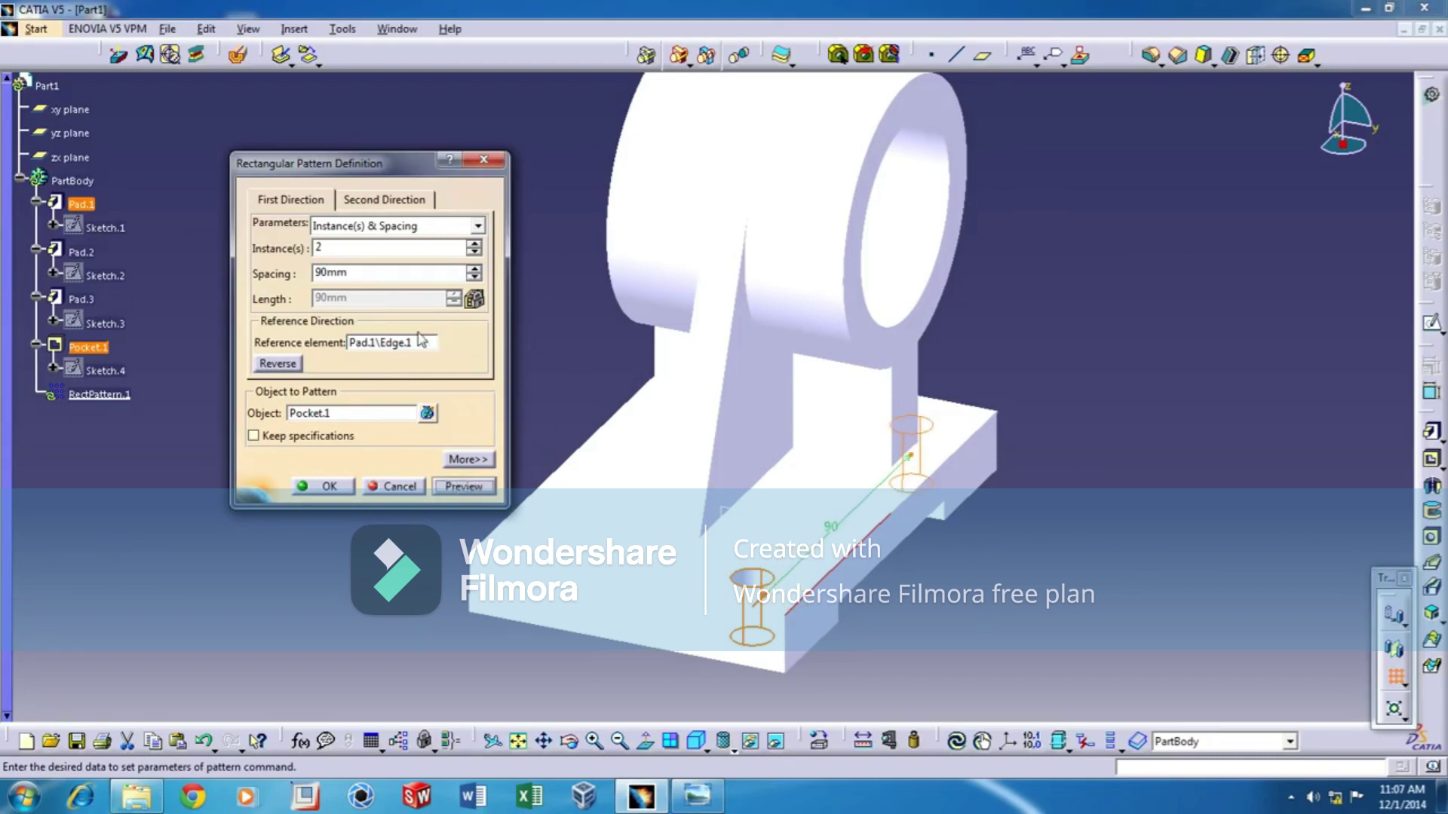
# - Define the pattern's second direction along the plate's short top edge with 2 instances, reversed to run across the plate
pyautogui.click(356, 199)
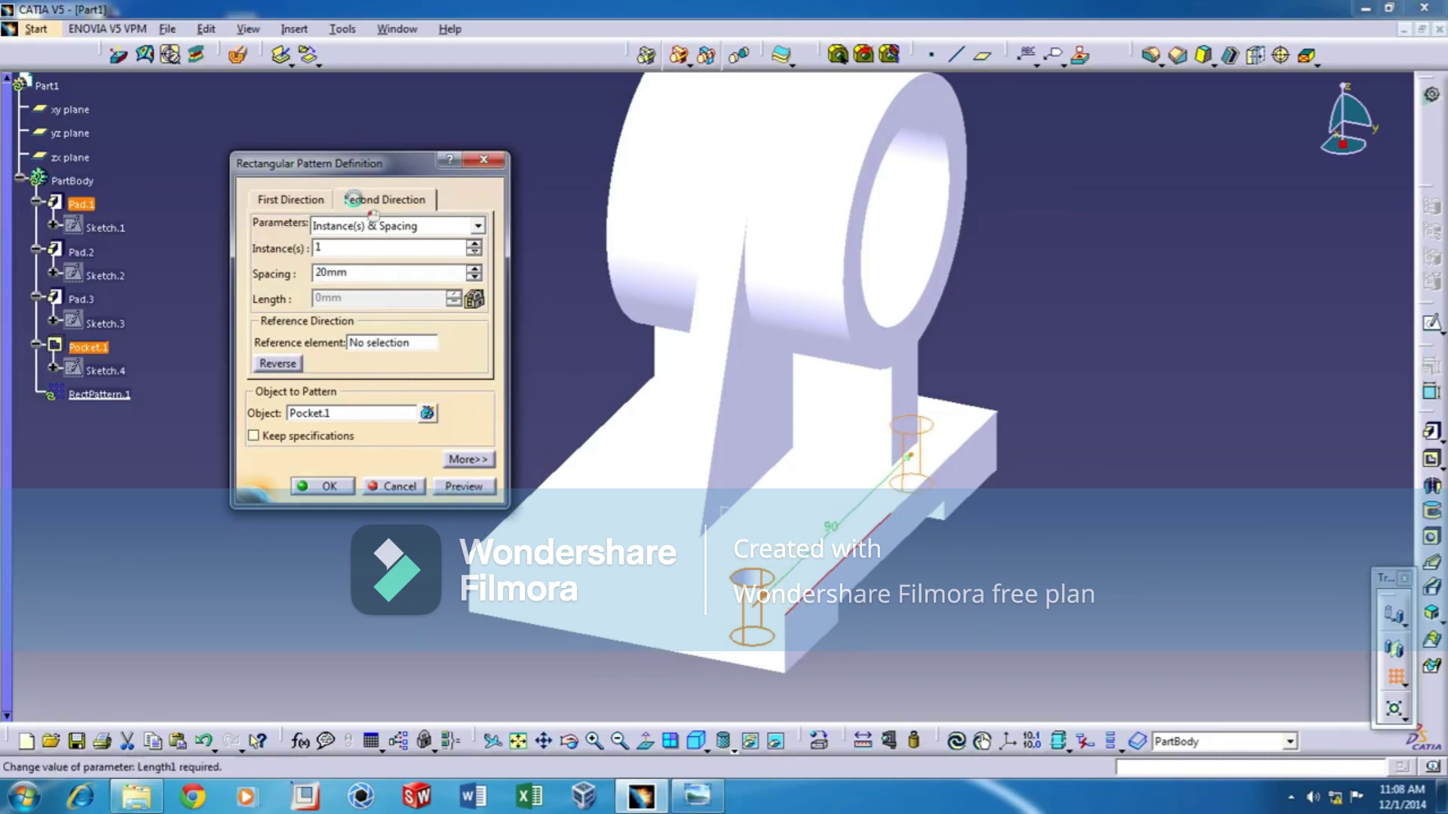
pyautogui.click(372, 348)
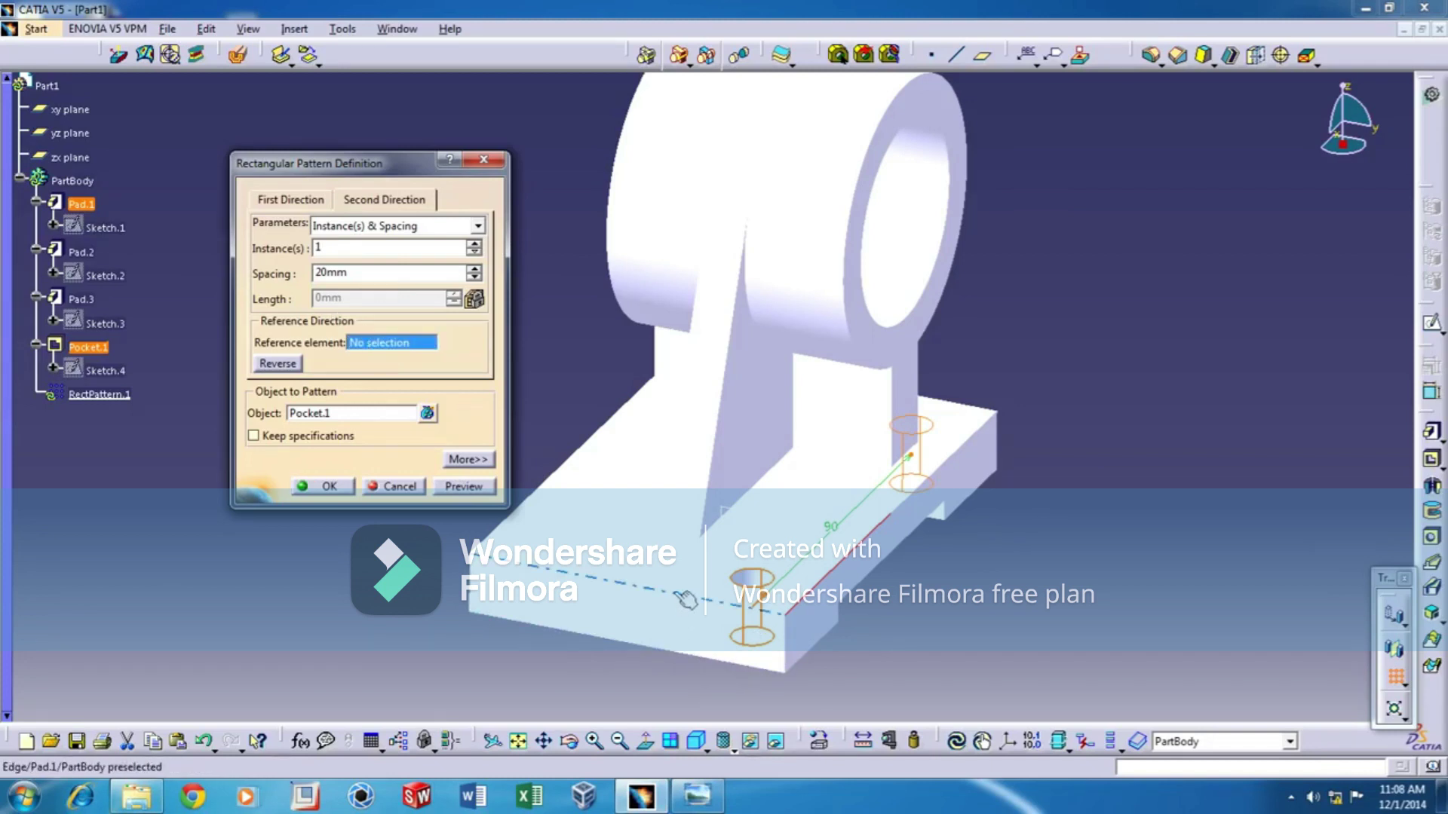
pyautogui.click(684, 599)
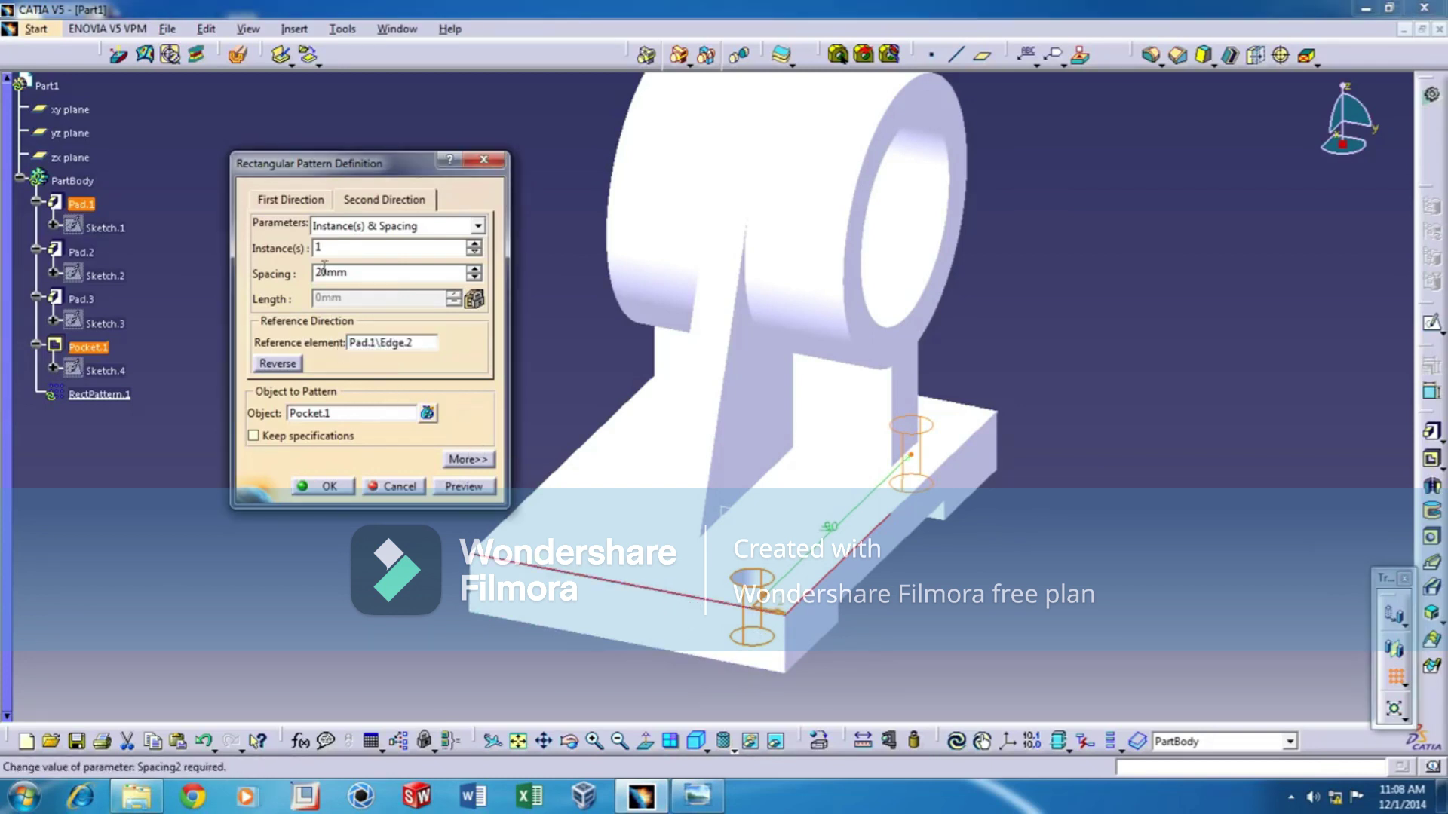
pyautogui.click(474, 243)
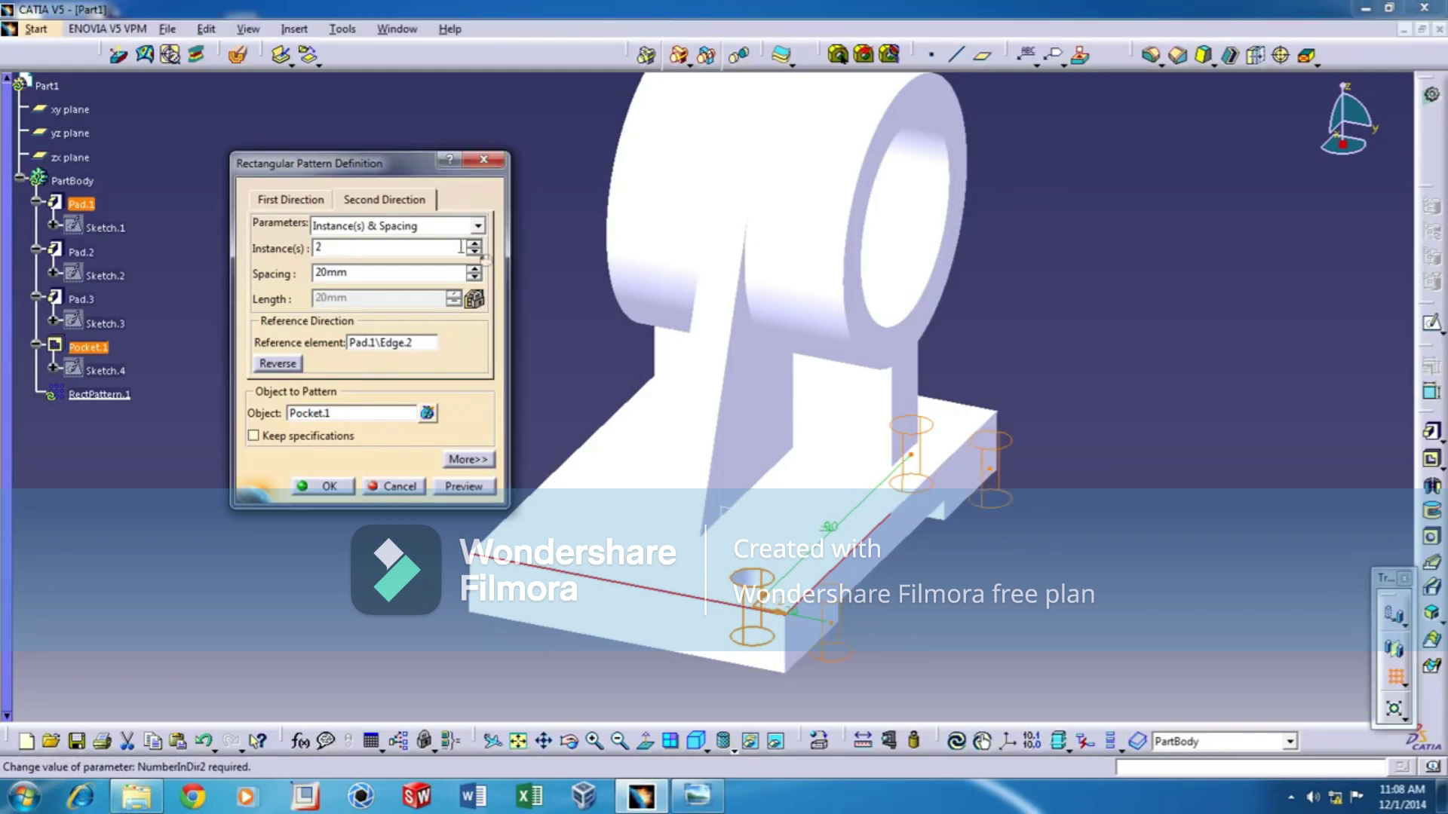
pyautogui.click(290, 365)
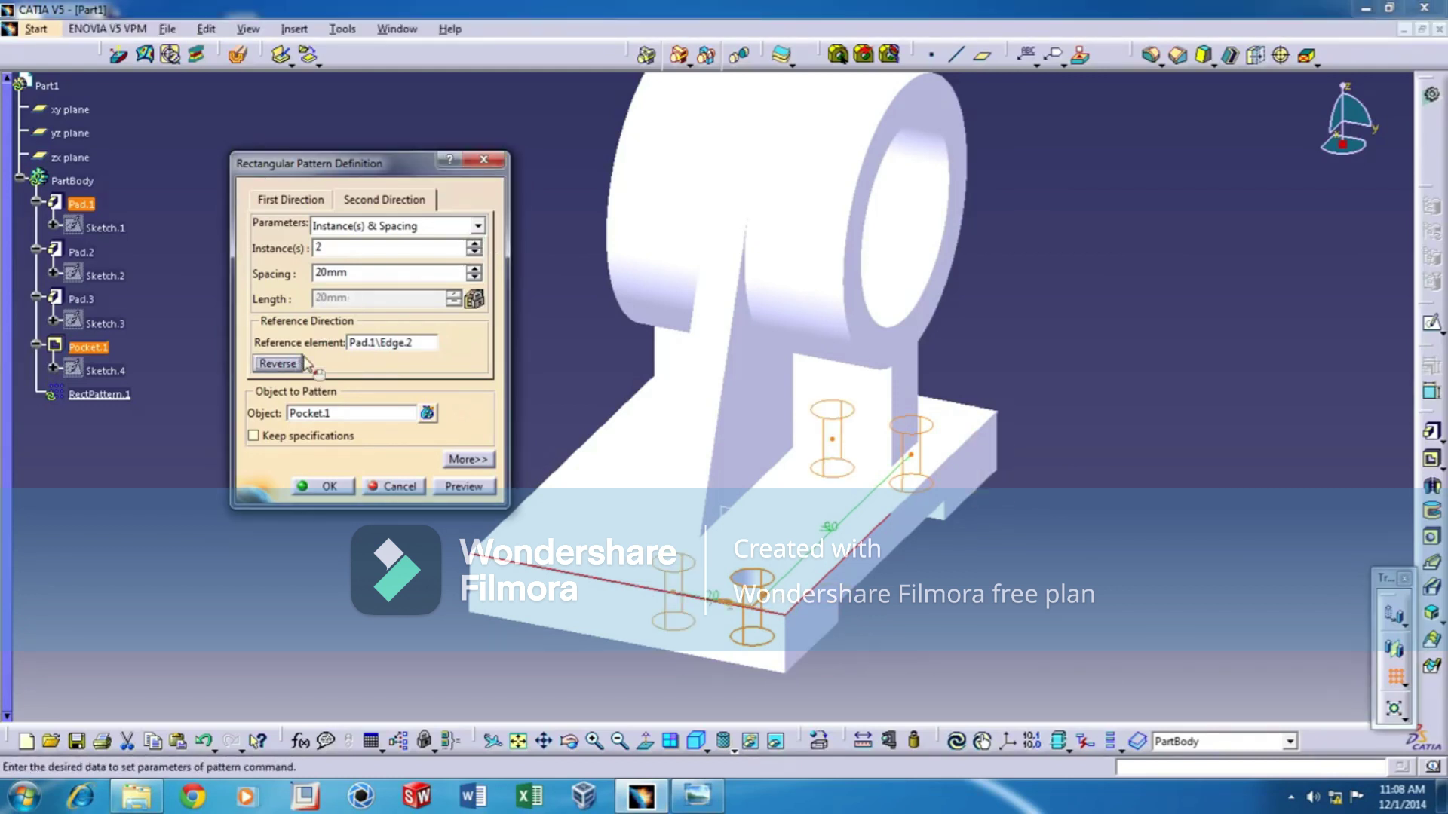
# - Check the reference drawing, set the second direction's spacing to 50 mm and create the hole pattern
pyautogui.click(698, 799)
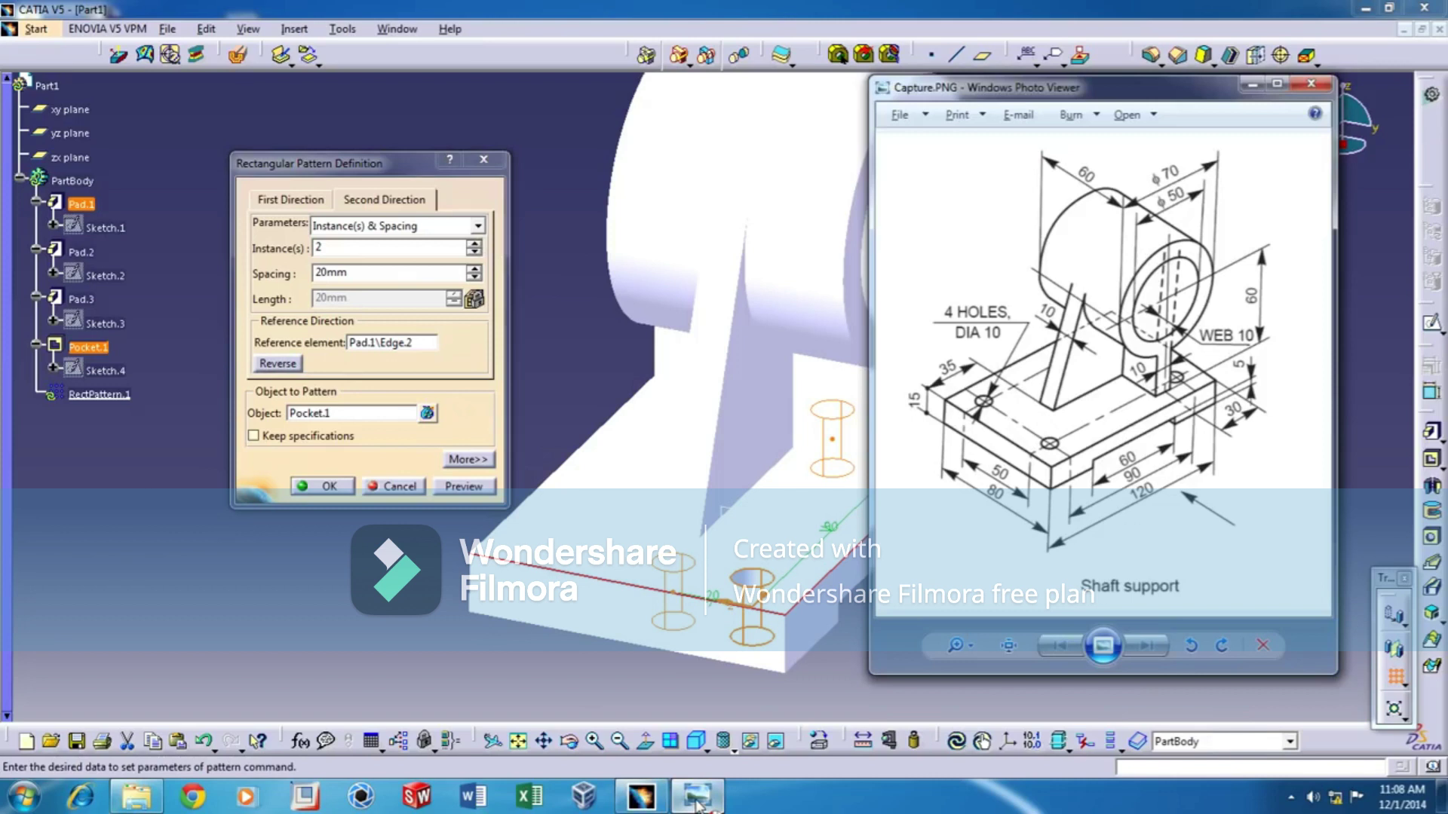
pyautogui.click(697, 799)
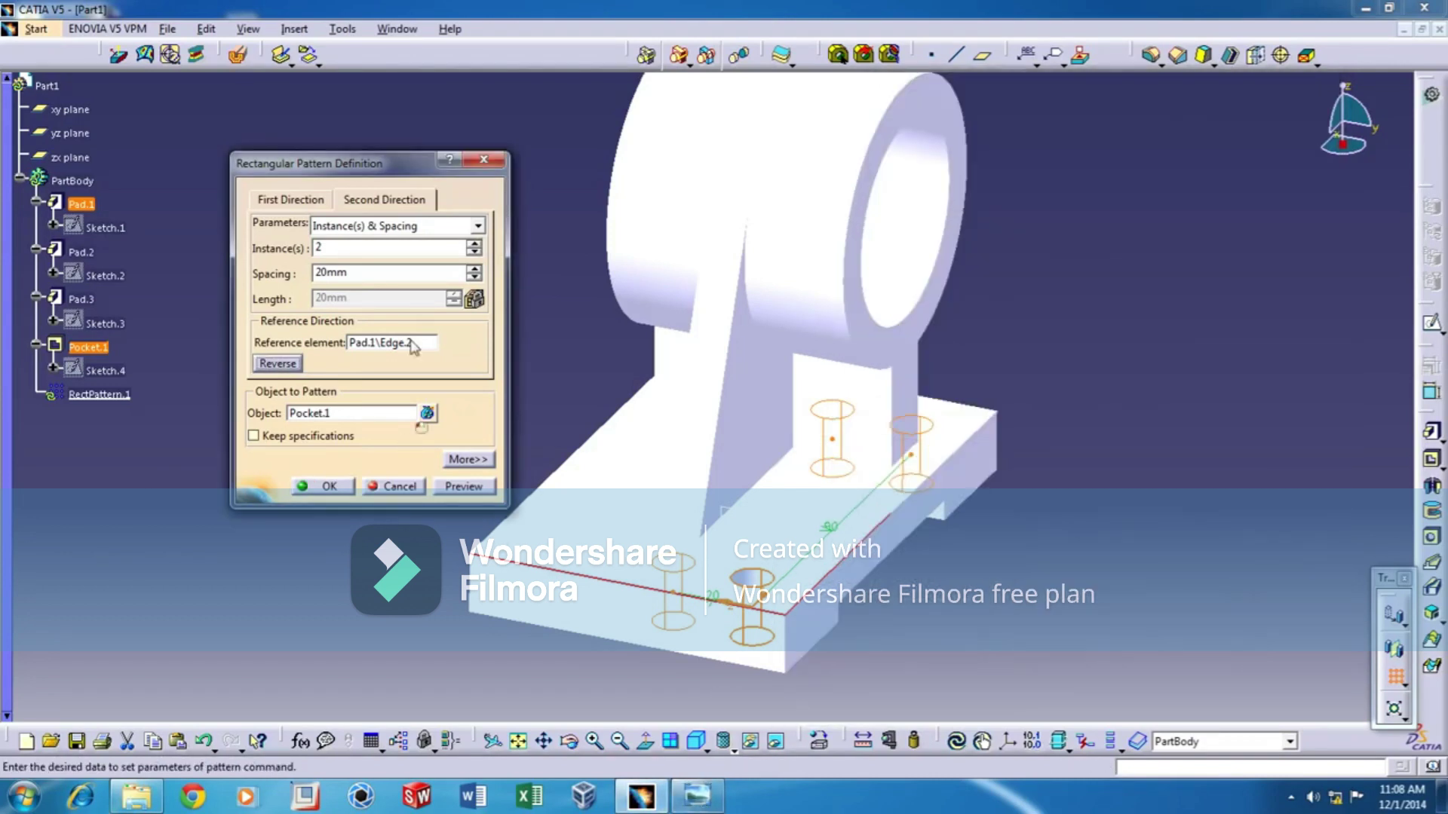
pyautogui.doubleClick(332, 273)
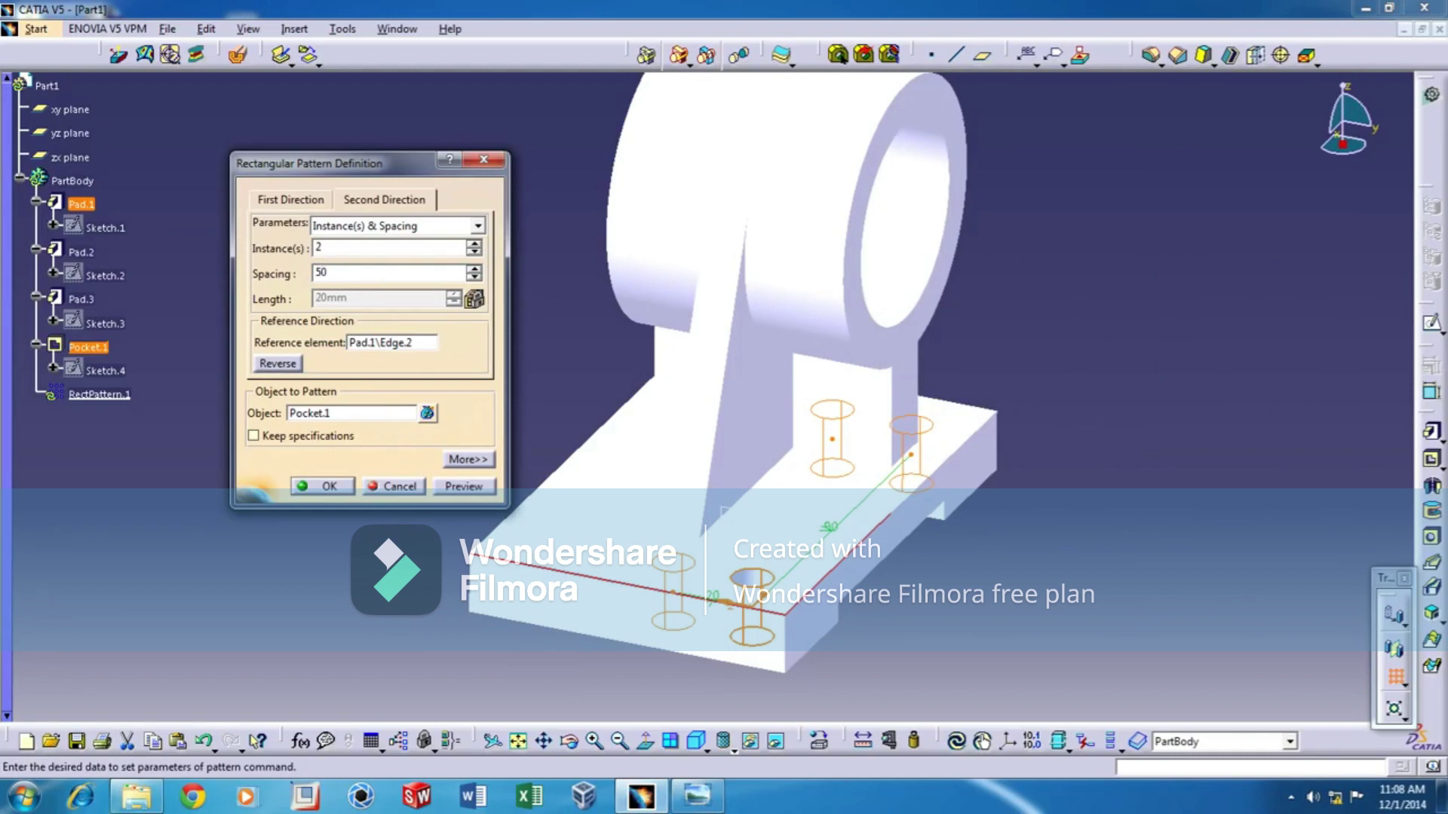
pyautogui.click(452, 487)
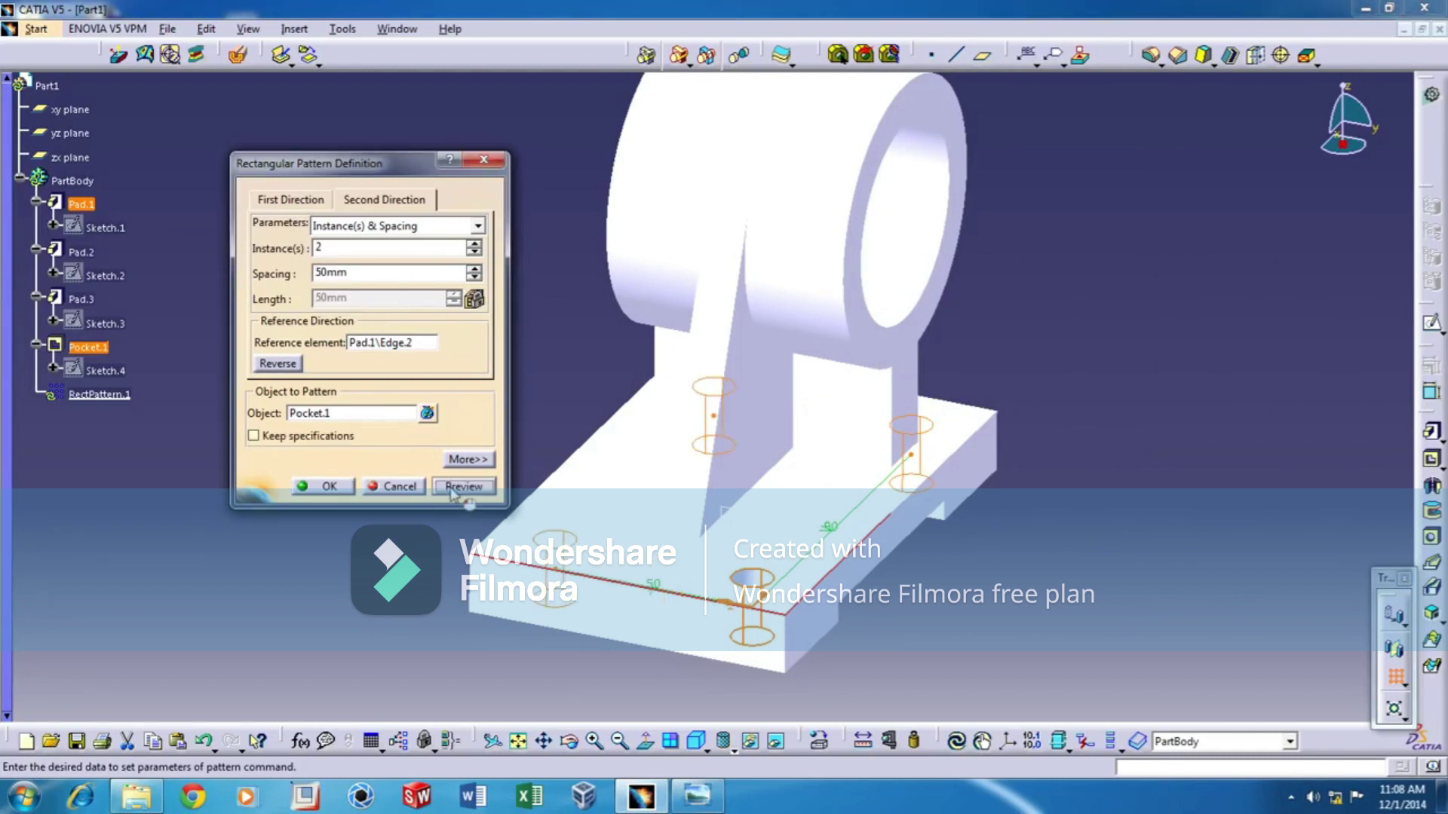
pyautogui.click(321, 488)
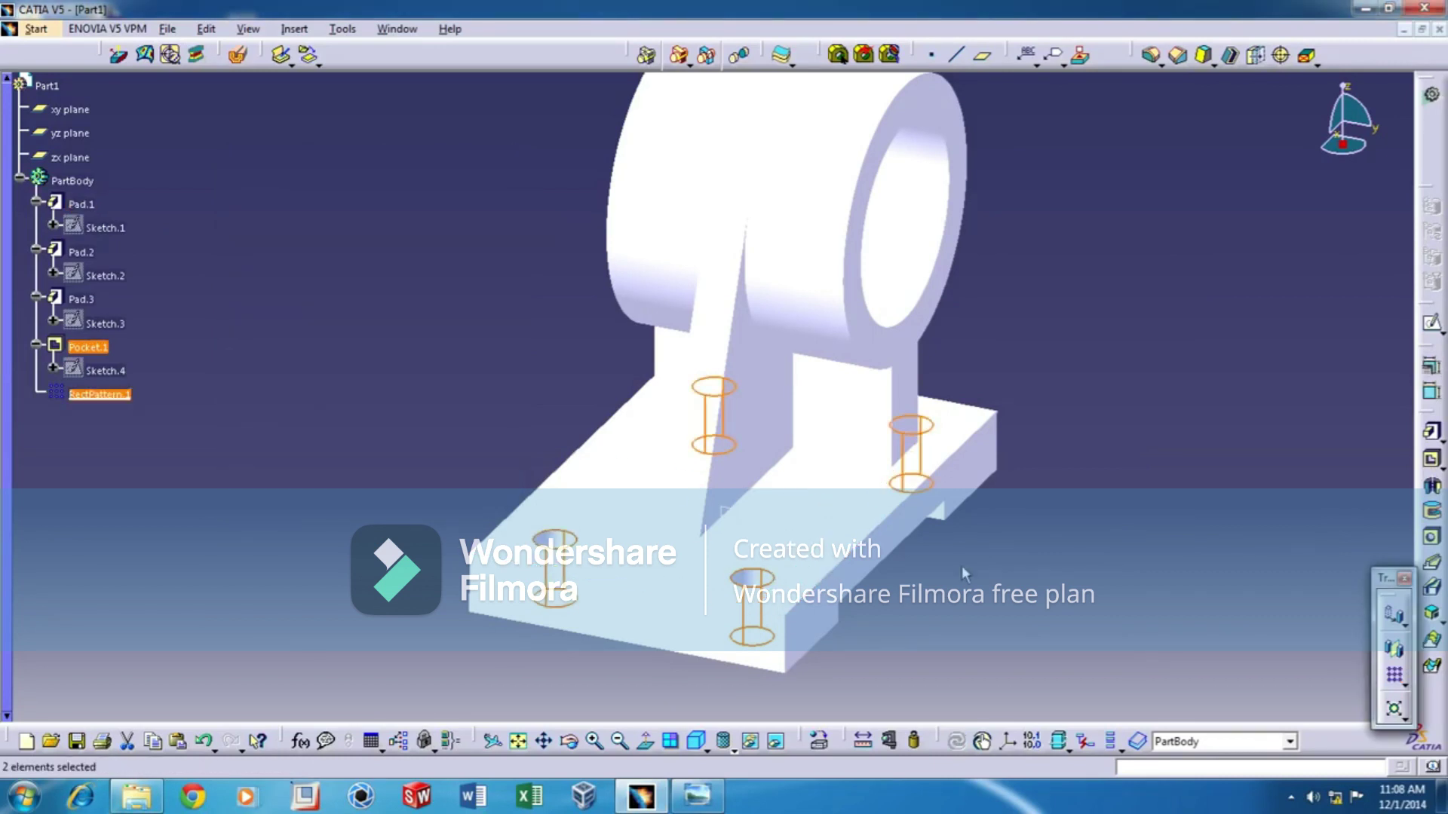
pyautogui.moveTo(1189, 411); pyautogui.dragTo(1011, 388, button='middle')
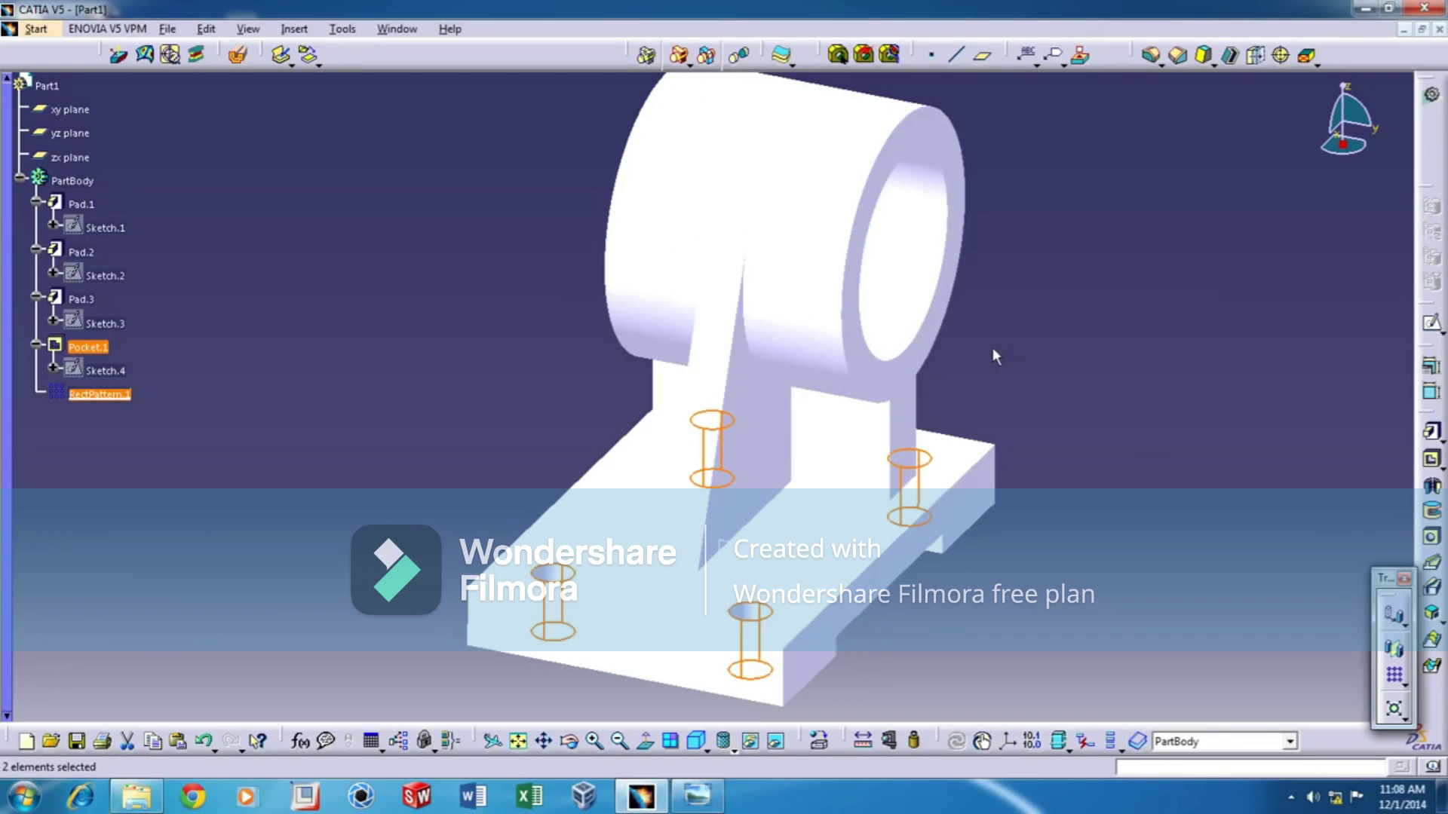
pyautogui.moveTo(980, 332); pyautogui.dragTo(997, 296, button='middle')
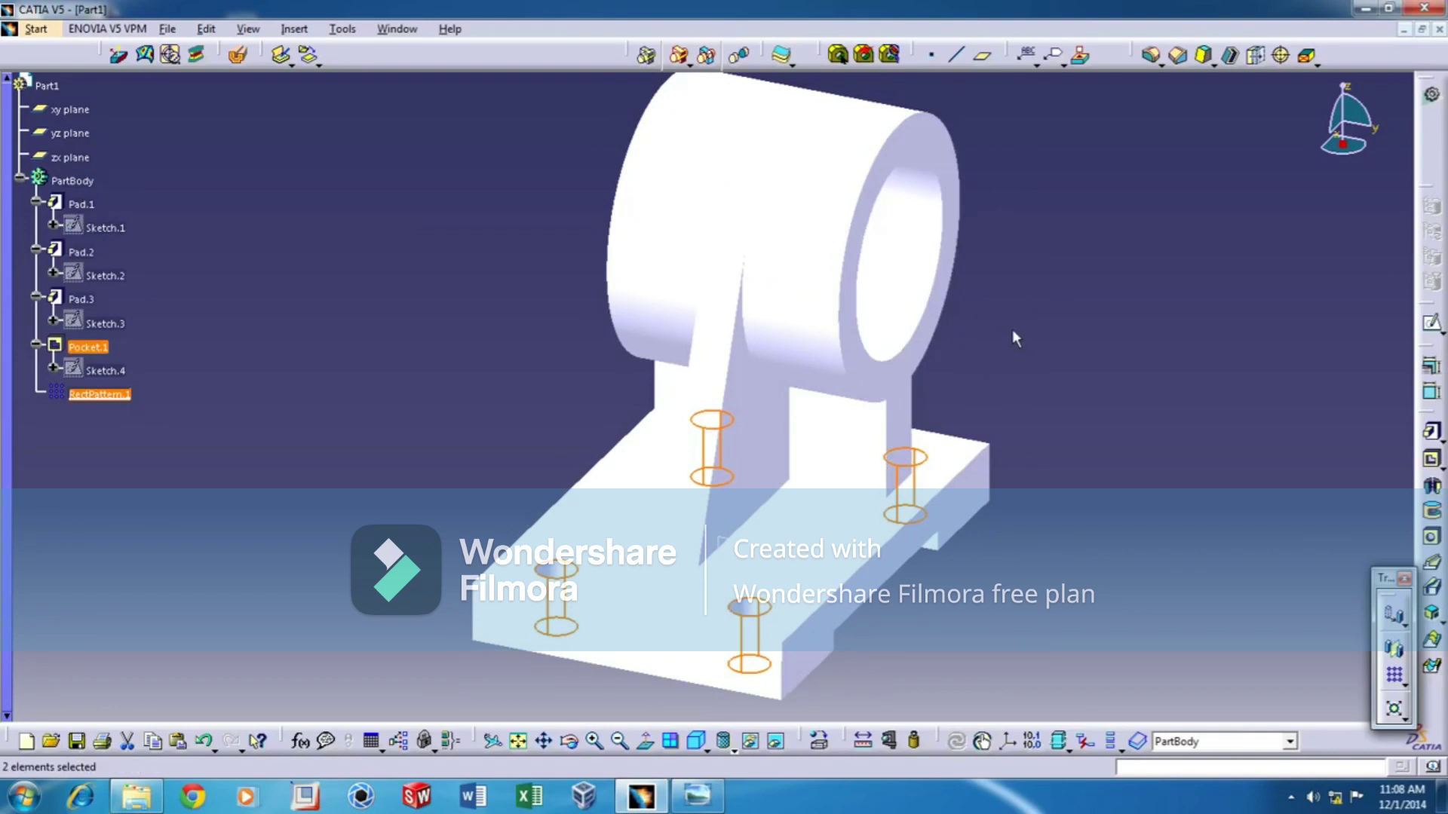
# - Apply the Brushed metal 2 material from the default material catalog to the whole PartBody
pyautogui.moveTo(1019, 334); pyautogui.dragTo(950, 387, button='middle')
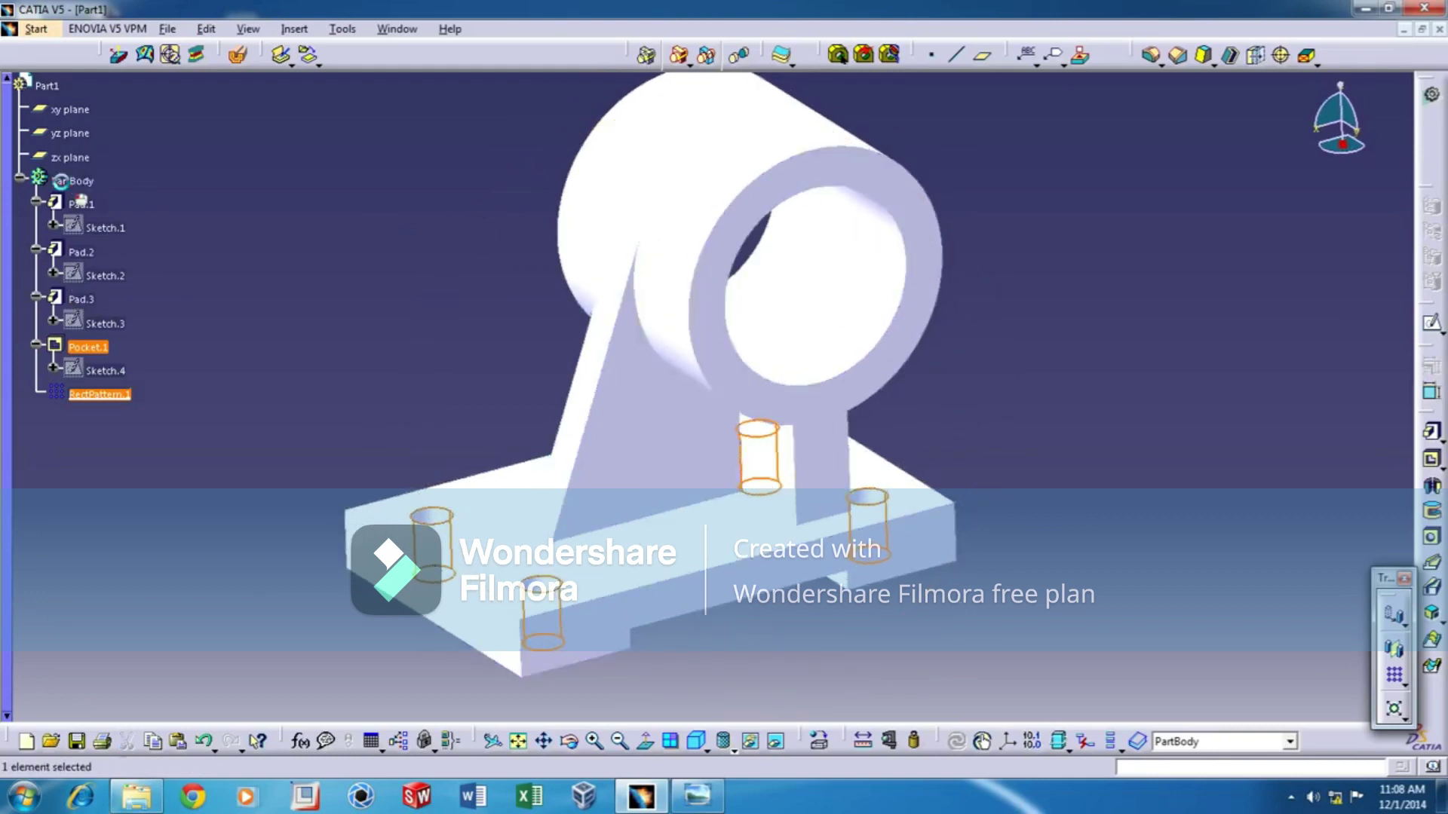
pyautogui.click(71, 181)
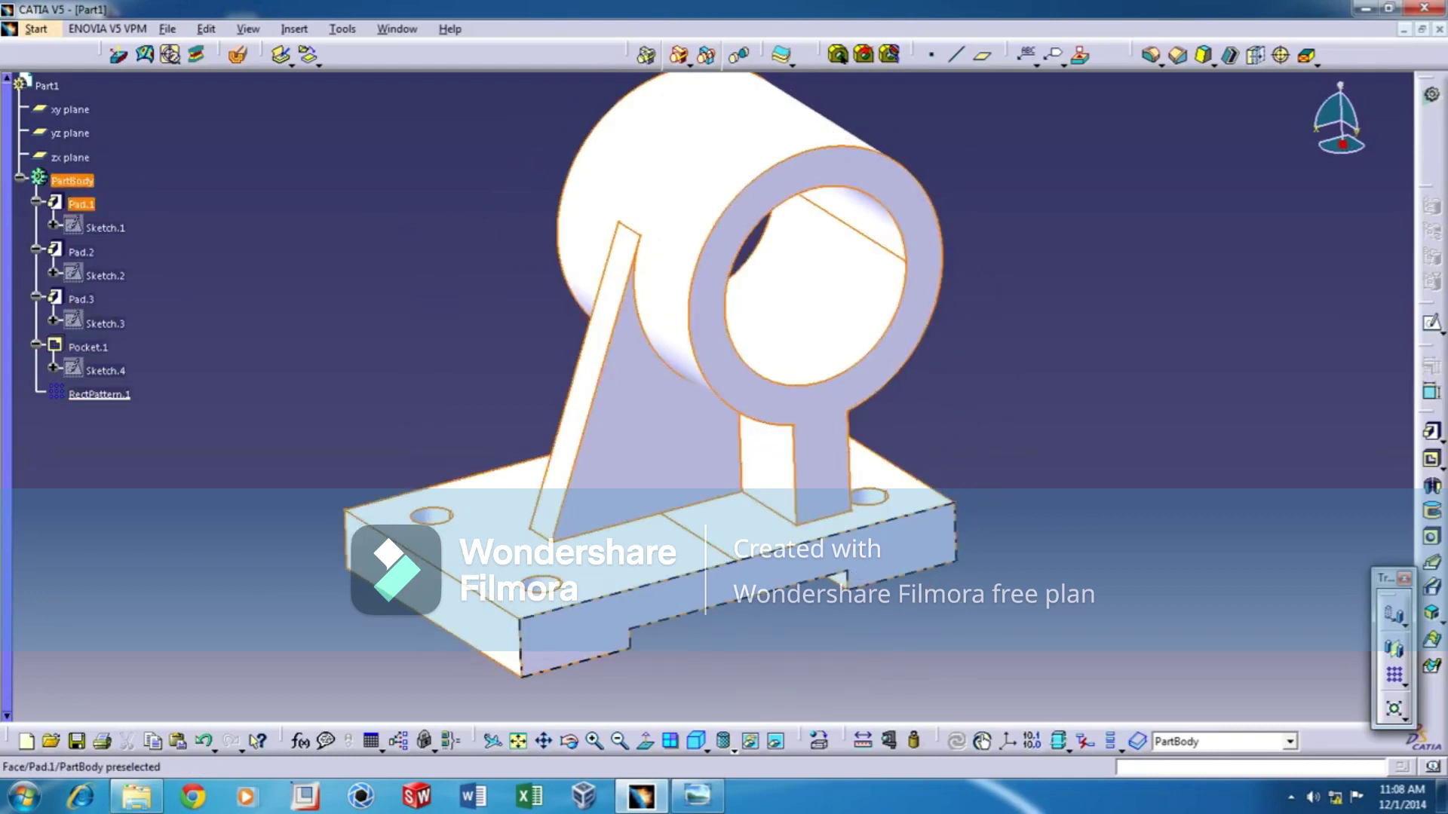
pyautogui.click(820, 742)
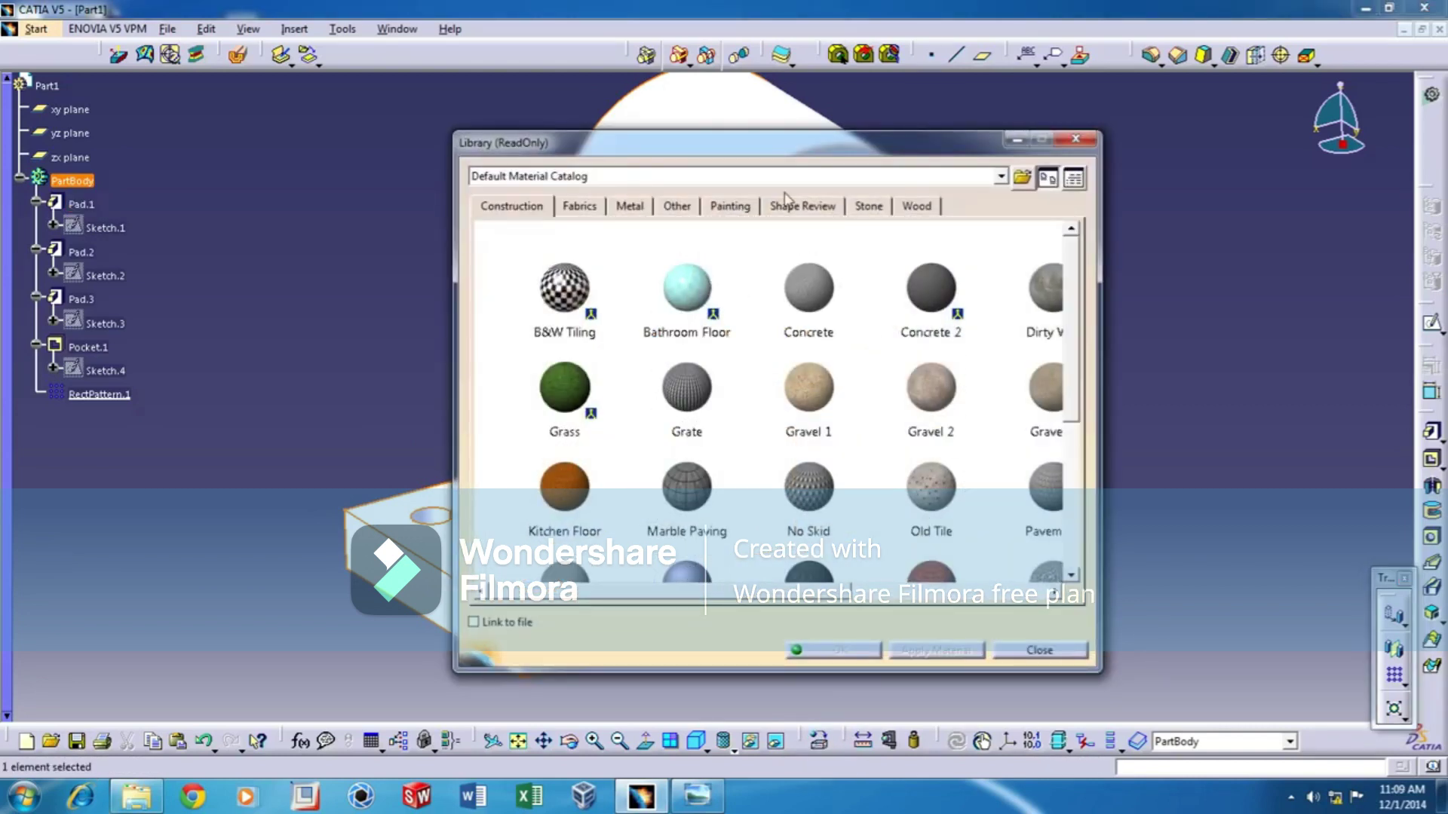
pyautogui.click(620, 213)
pyautogui.moveTo(1018, 298); pyautogui.dragTo(1014, 370)
pyautogui.click(839, 650)
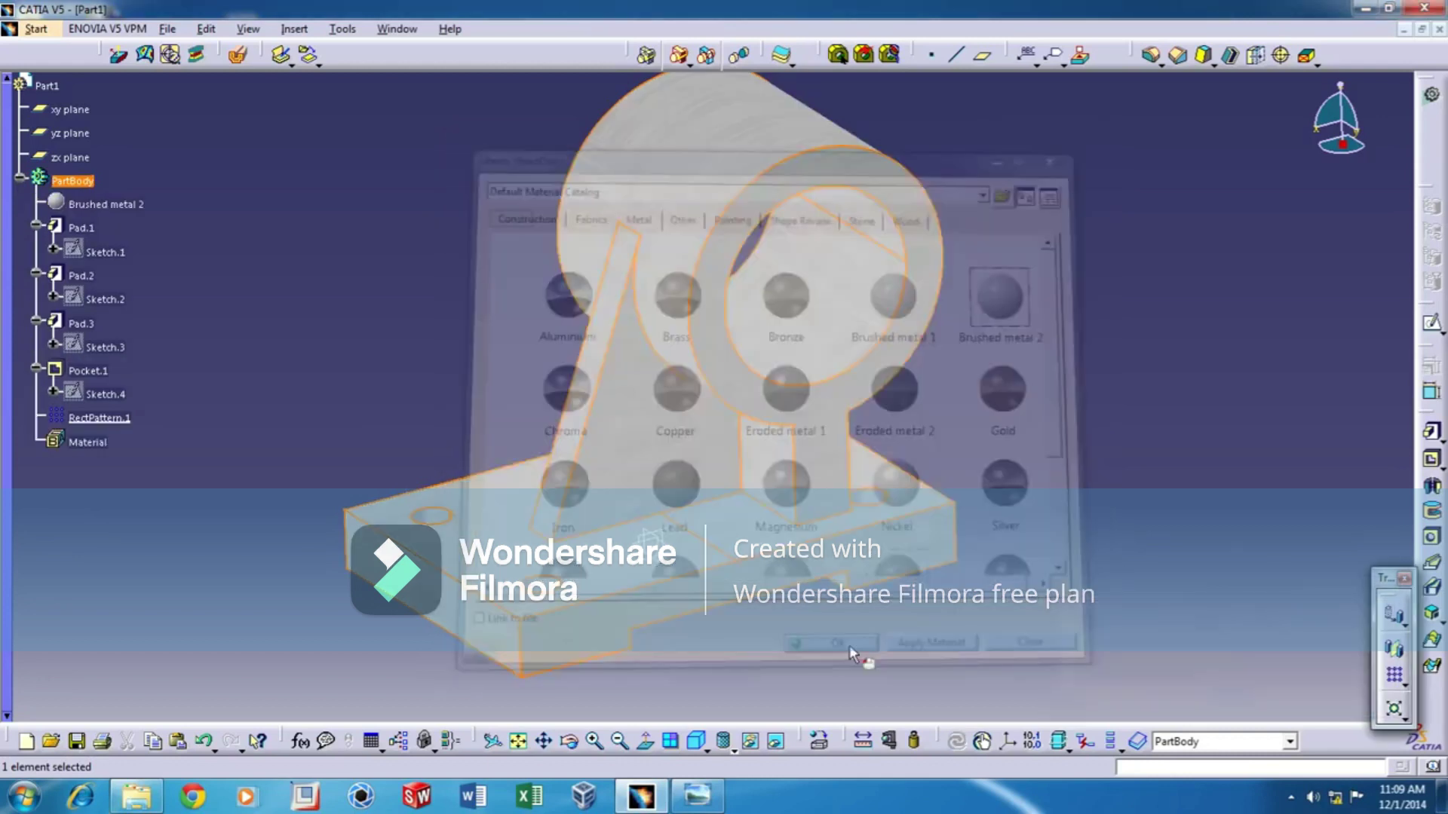
# - Bring up the shaft support reference drawing in Windows Photo Viewer to compare it with the finished model
pyautogui.moveTo(998, 486); pyautogui.dragTo(1058, 498, button='middle')
pyautogui.moveTo(1385, 579); pyautogui.dragTo(1397, 613)
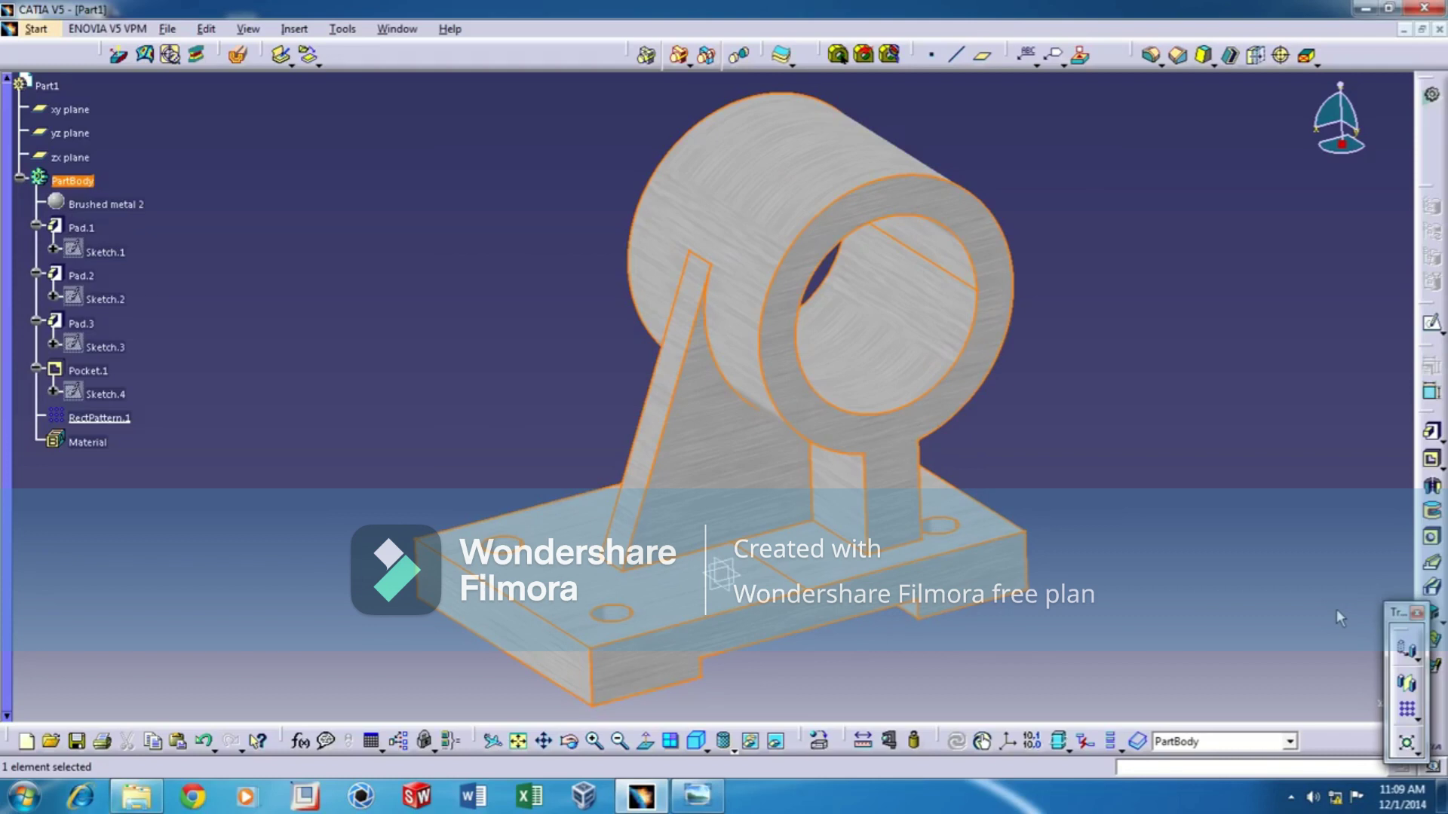
pyautogui.click(712, 805)
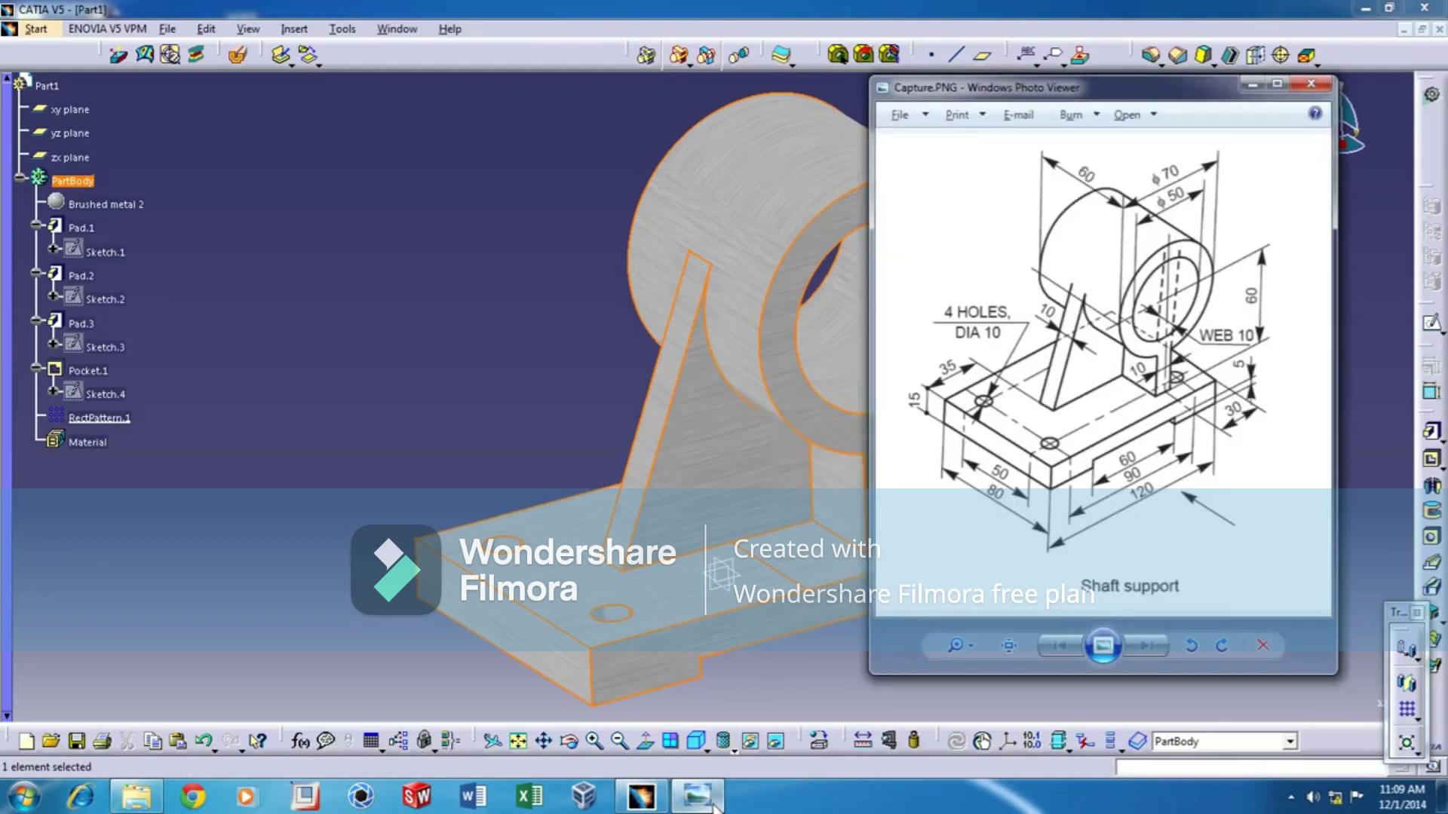